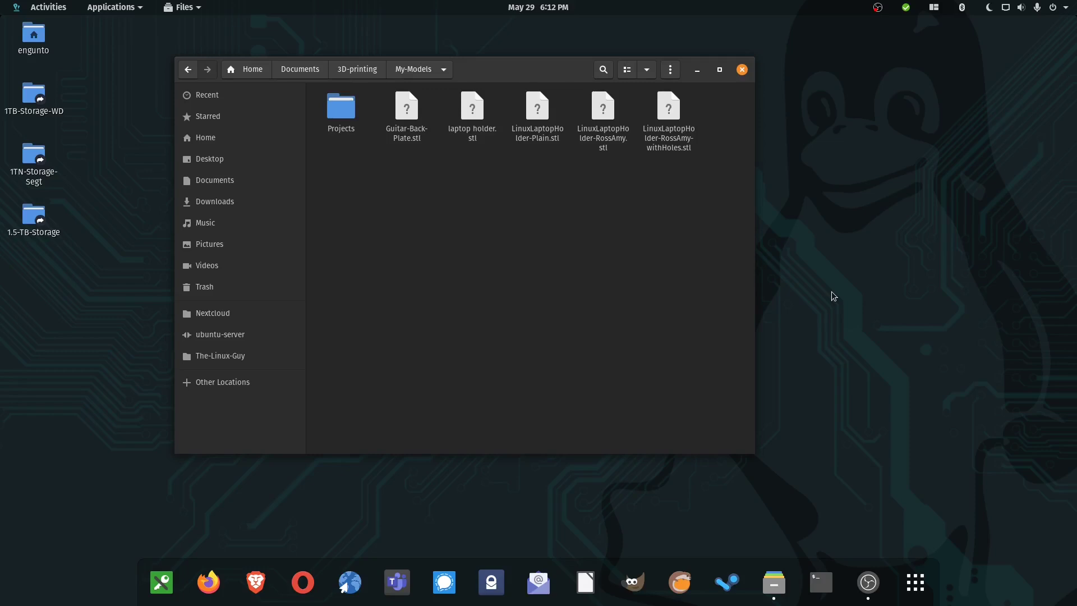
# - Tidy the file manager windows and select Guitar-Back-Plate.stl in My-Models
pyautogui.click(697, 69)
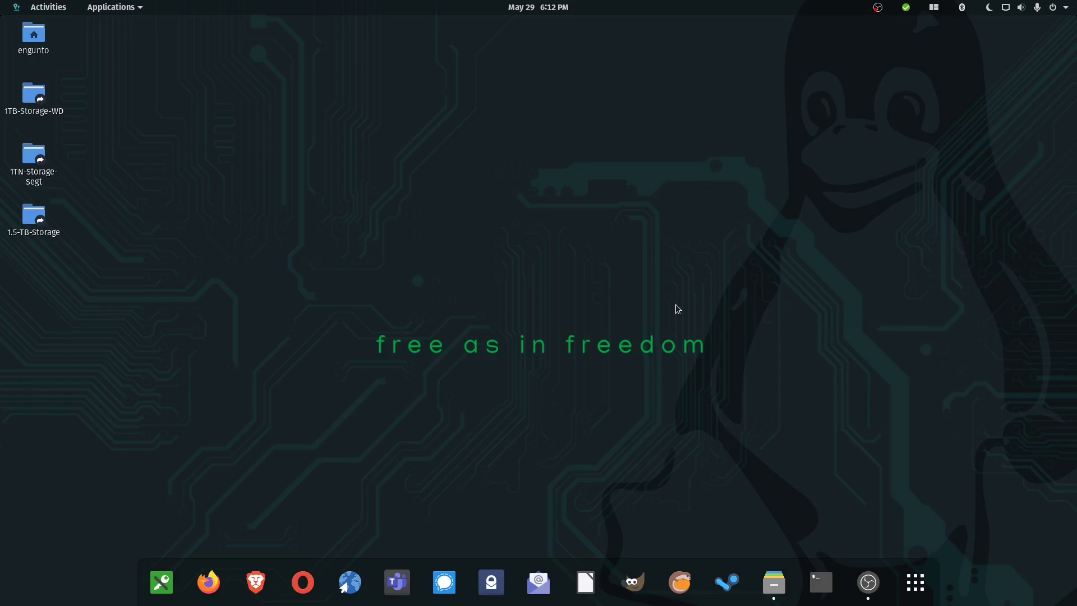
pyautogui.click(765, 602)
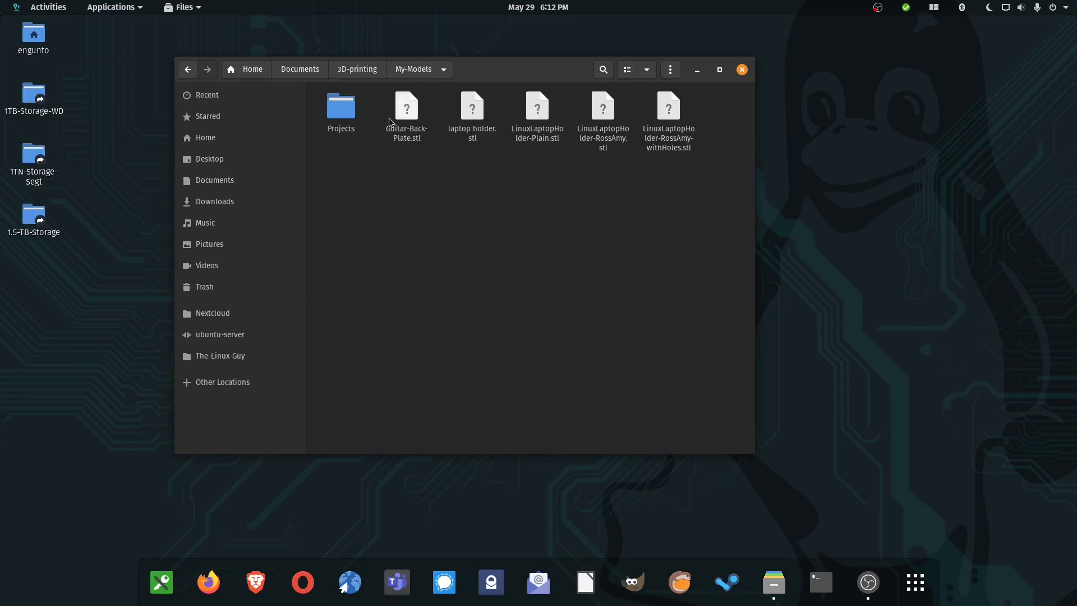
pyautogui.click(405, 111)
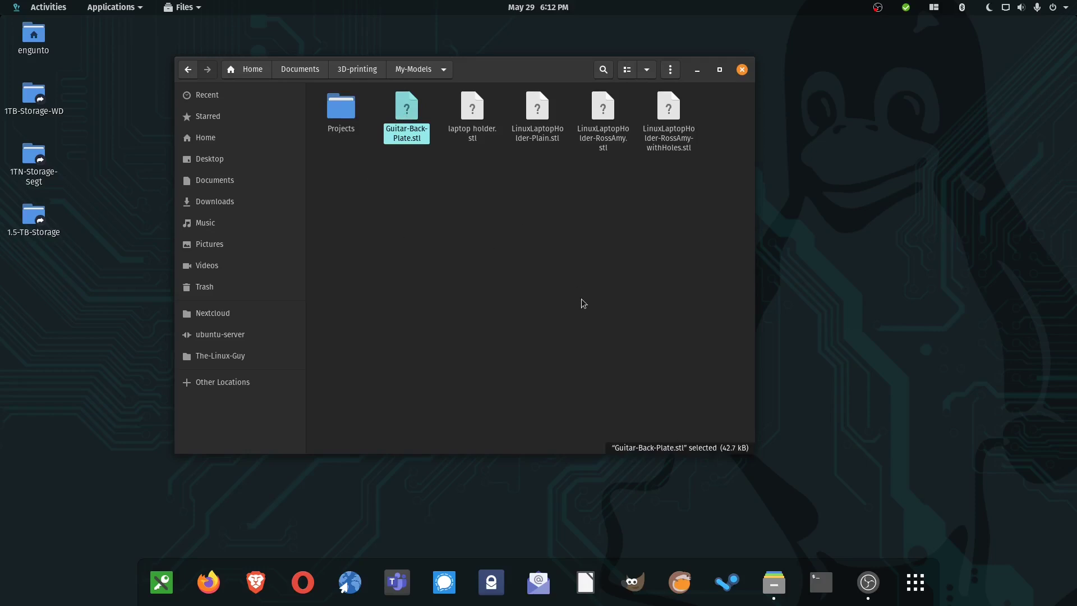
# - Launch FreeCAD from the application search
pyautogui.press('super')
pyautogui.write('free')
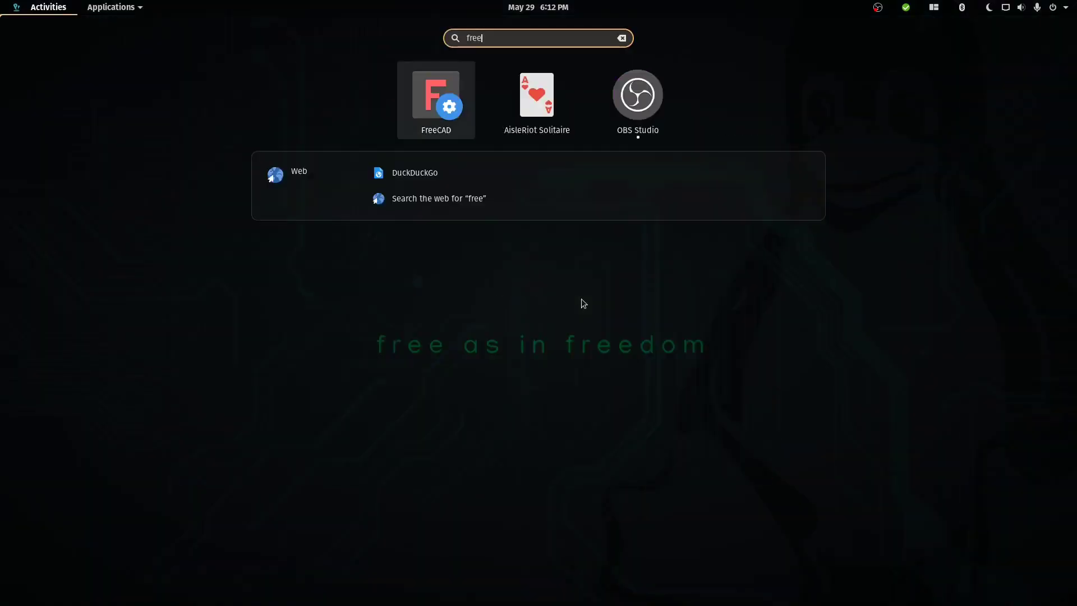
pyautogui.press('Return')
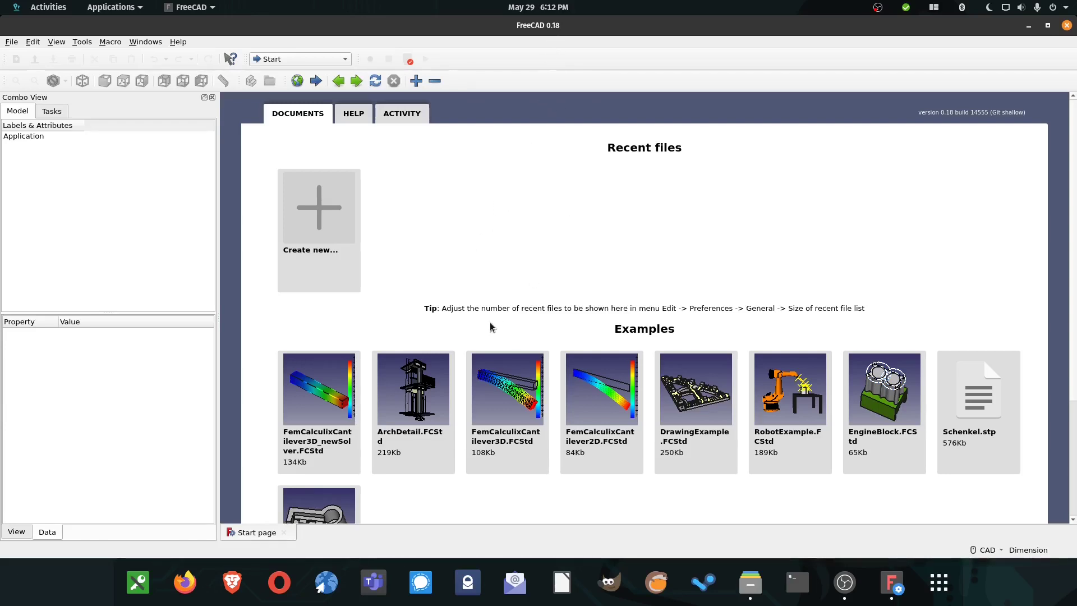
# - Close the Start page and switch to the Part workbench
pyautogui.scroll(-3, 501, 324)
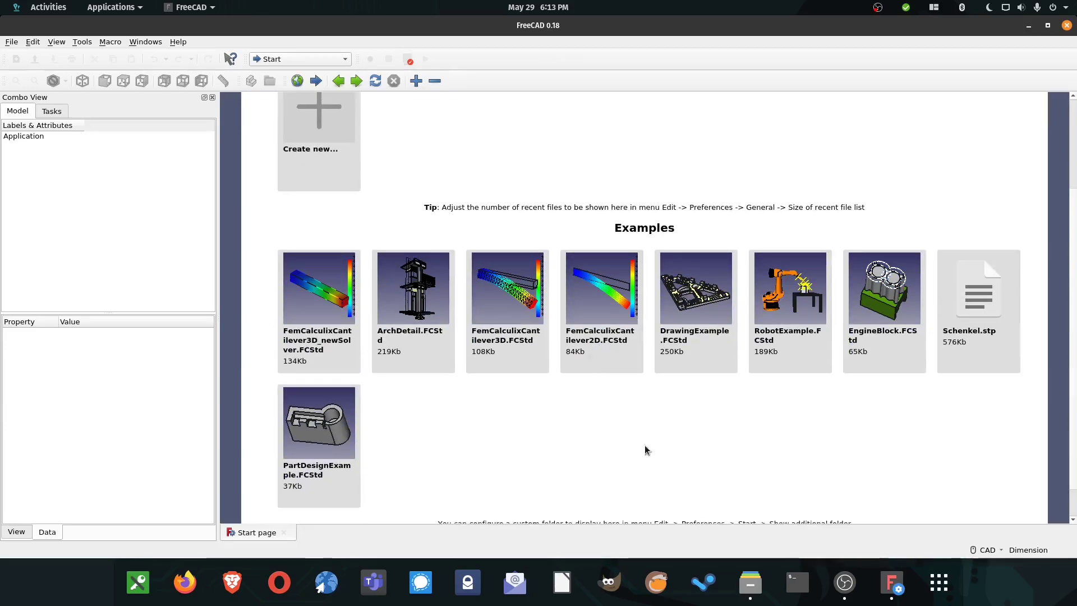
pyautogui.click(284, 533)
pyautogui.click(325, 58)
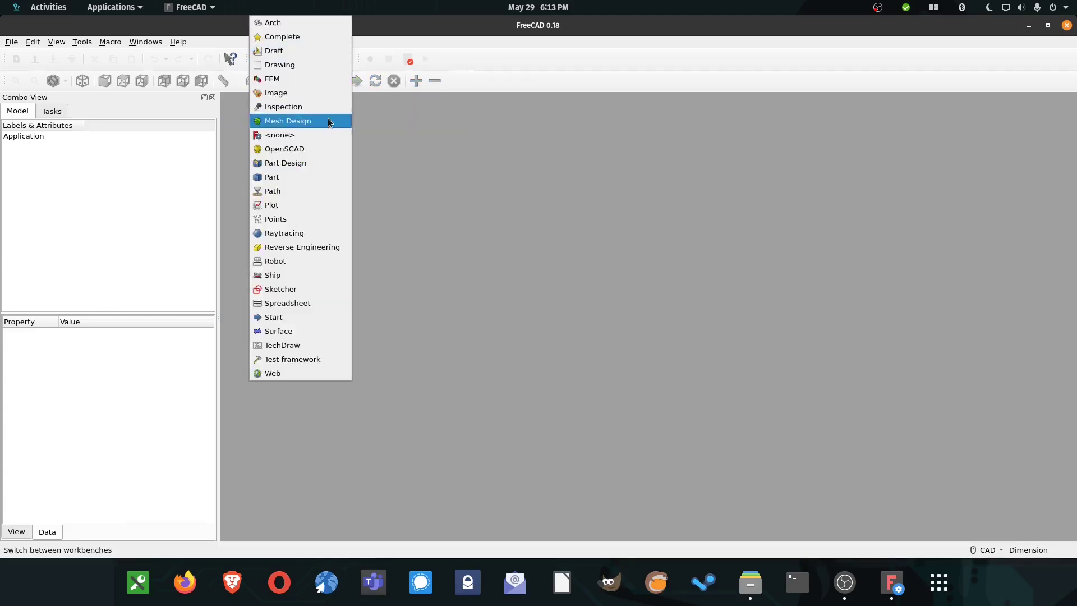
pyautogui.click(303, 178)
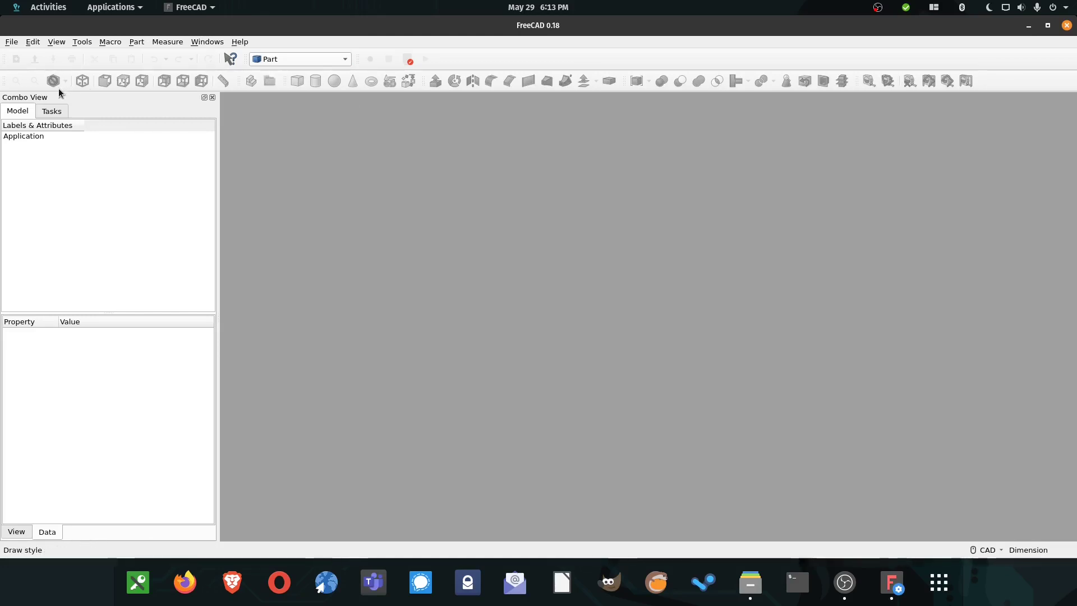
# - Create a new document and import Guitar-Back-Plate.stl from the 3D-printing folder
pyautogui.click(13, 62)
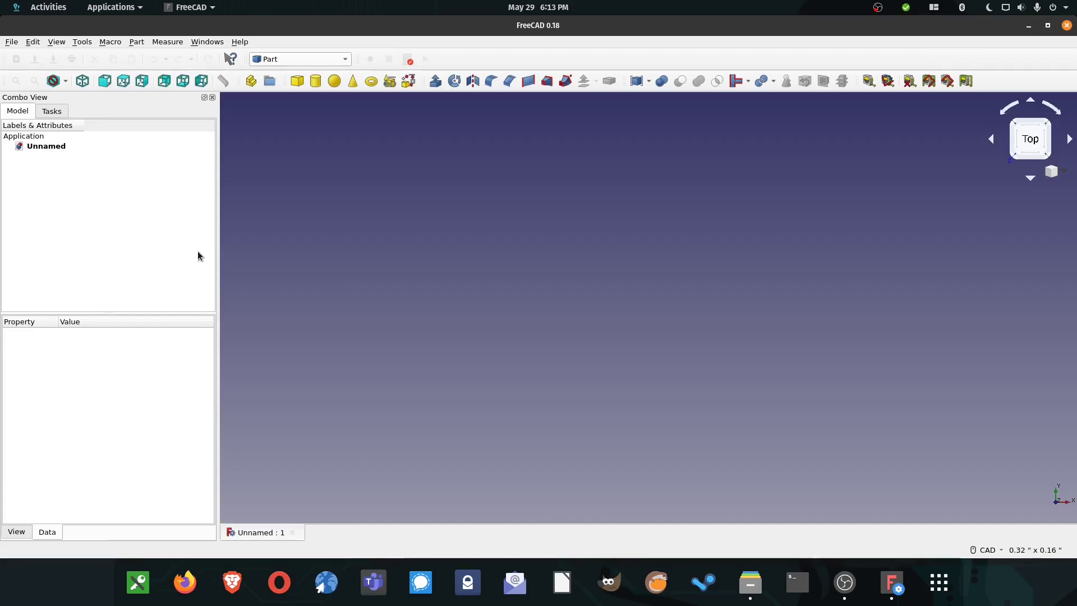
pyautogui.click(11, 41)
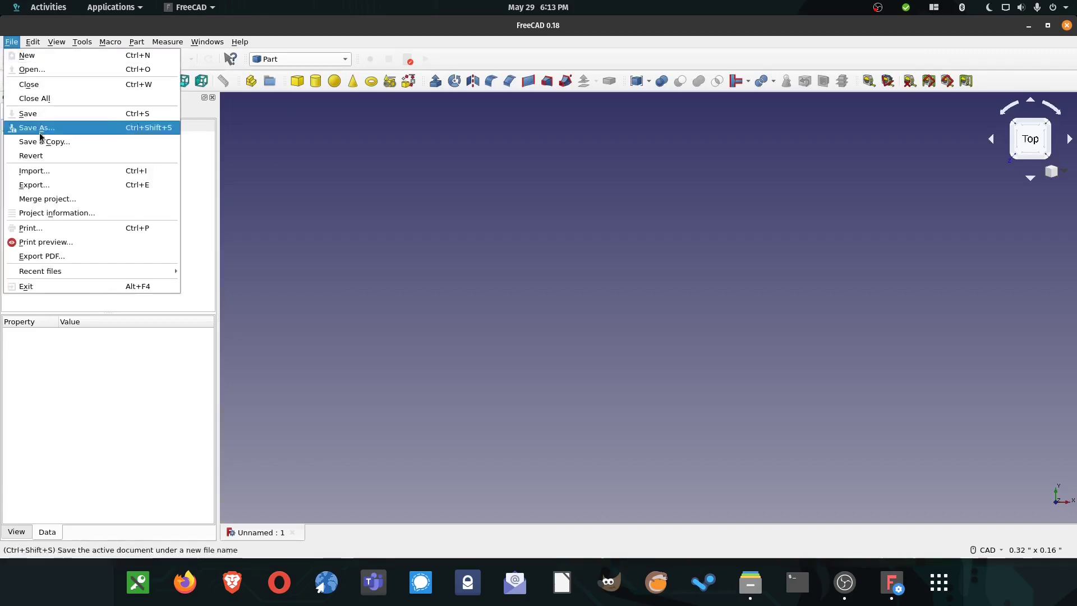
pyautogui.click(41, 177)
pyautogui.doubleClick(460, 210)
pyautogui.doubleClick(456, 199)
pyautogui.click(472, 210)
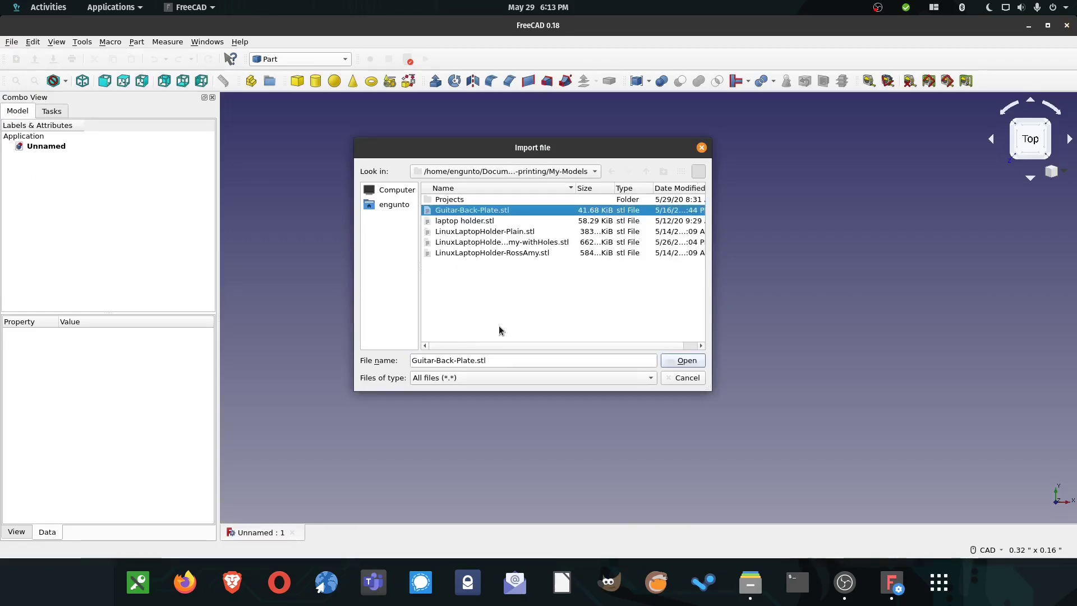
pyautogui.click(677, 364)
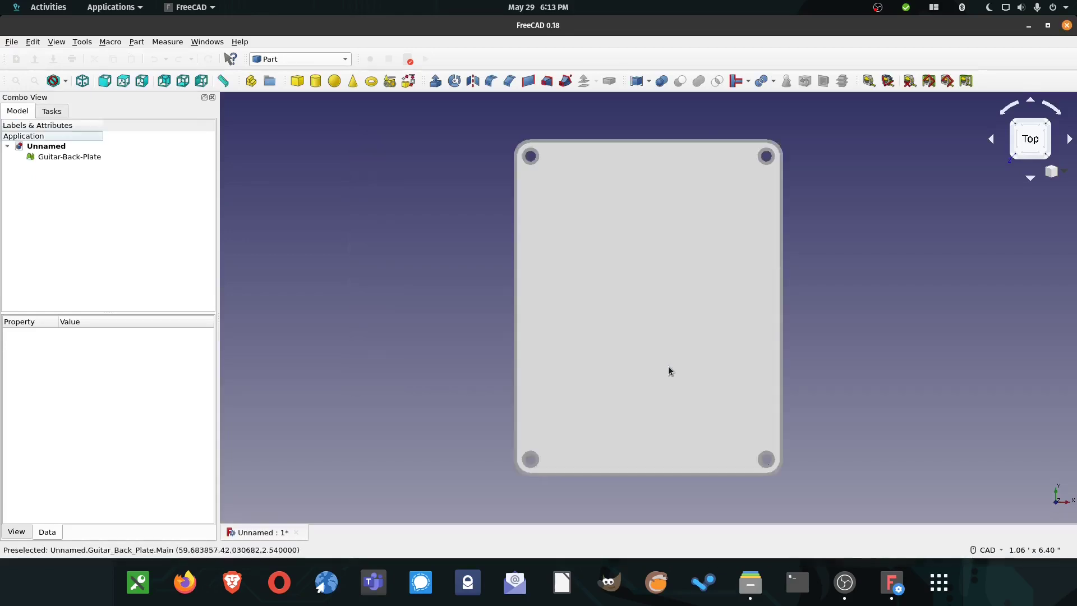
# - View the imported plate isometrically, then delete it from the document
pyautogui.rightClick(694, 346)
pyautogui.click(428, 242)
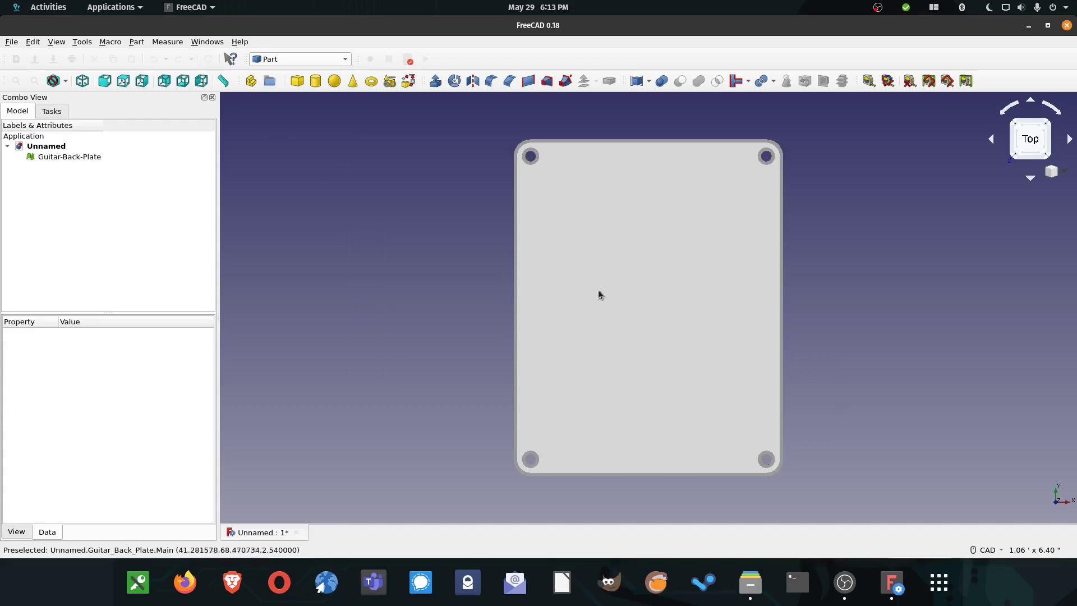
pyautogui.click(82, 80)
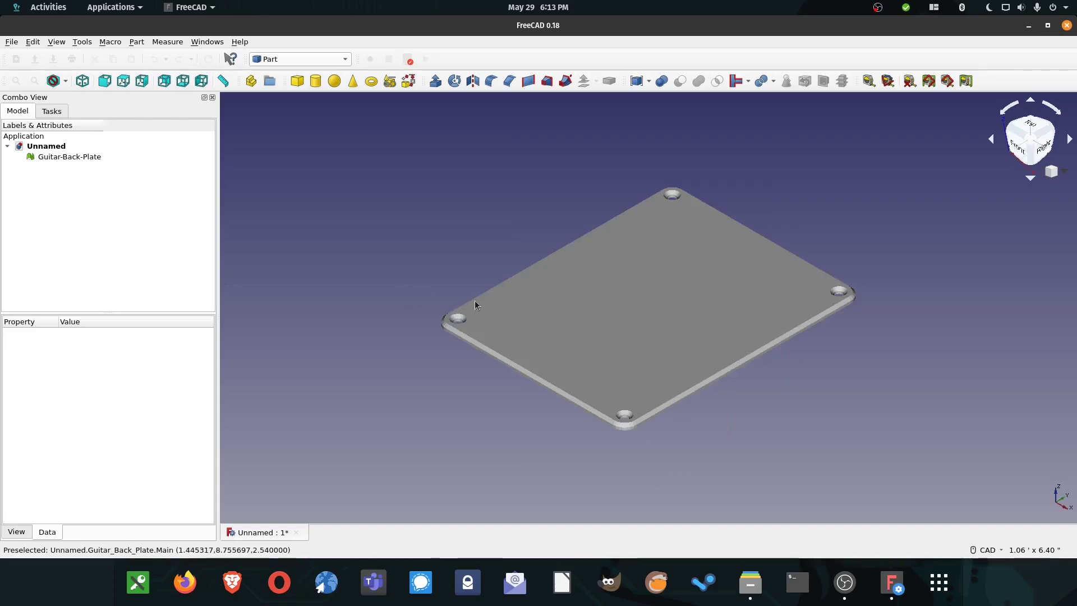
pyautogui.click(69, 157)
pyautogui.press('Delete')
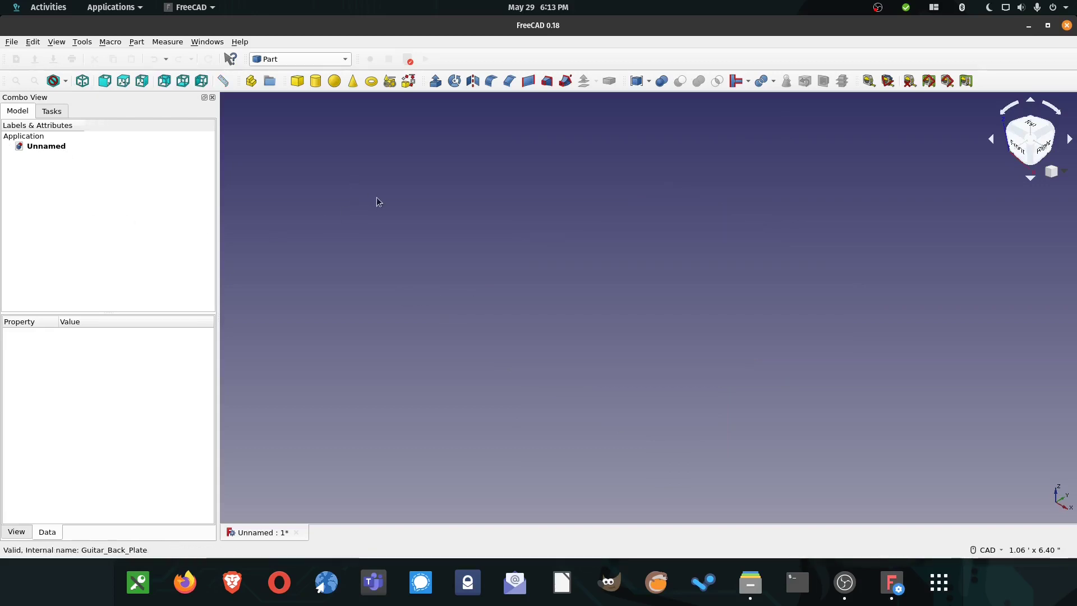
# - Add a Cube and inspect its transparency and shape colour display properties
pyautogui.click(302, 88)
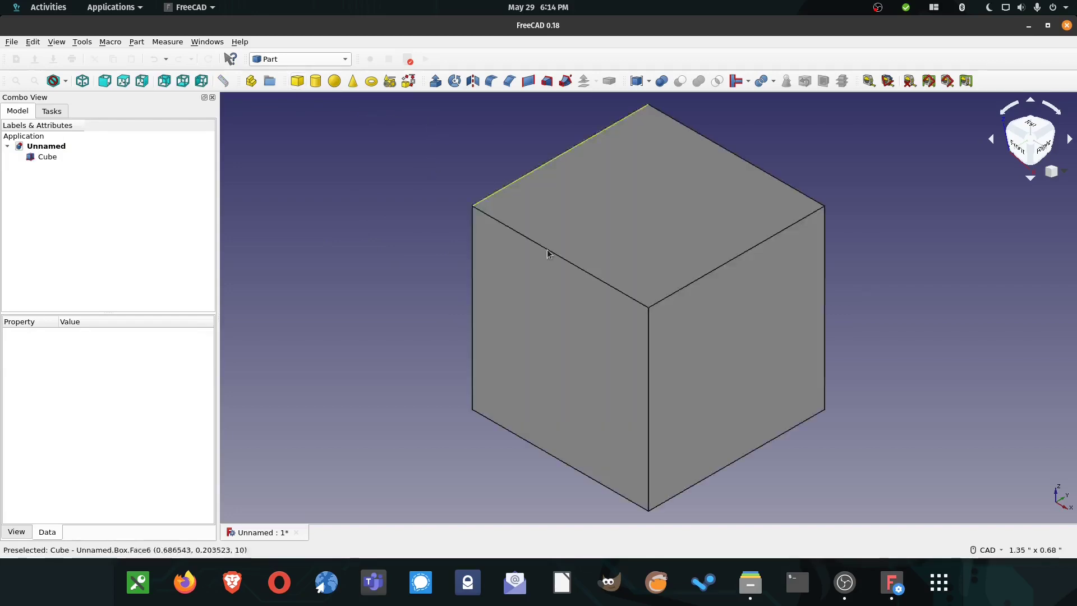
pyautogui.click(630, 259)
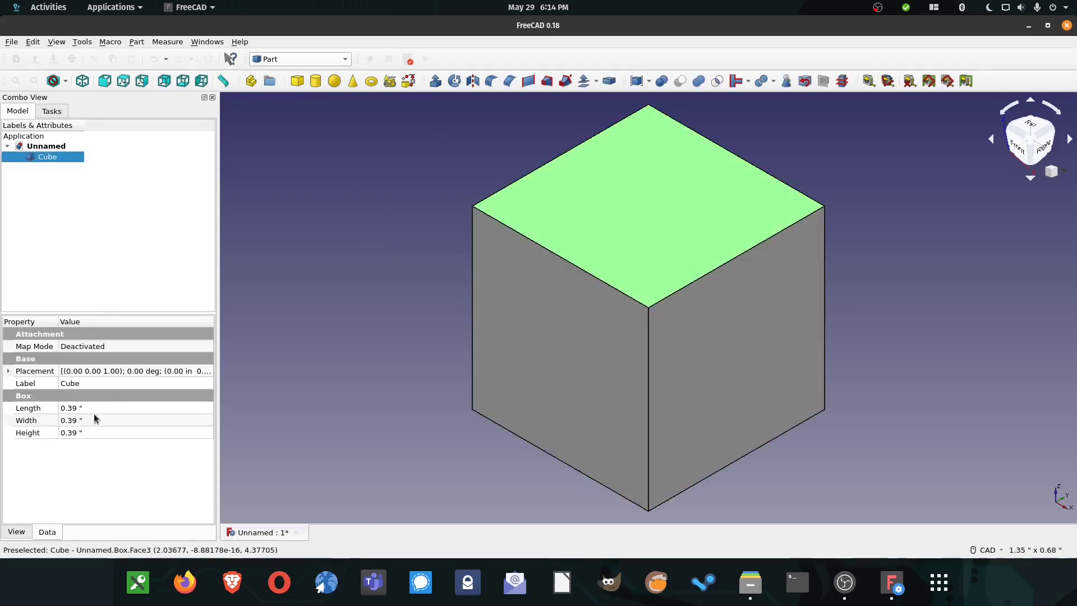
pyautogui.click(16, 532)
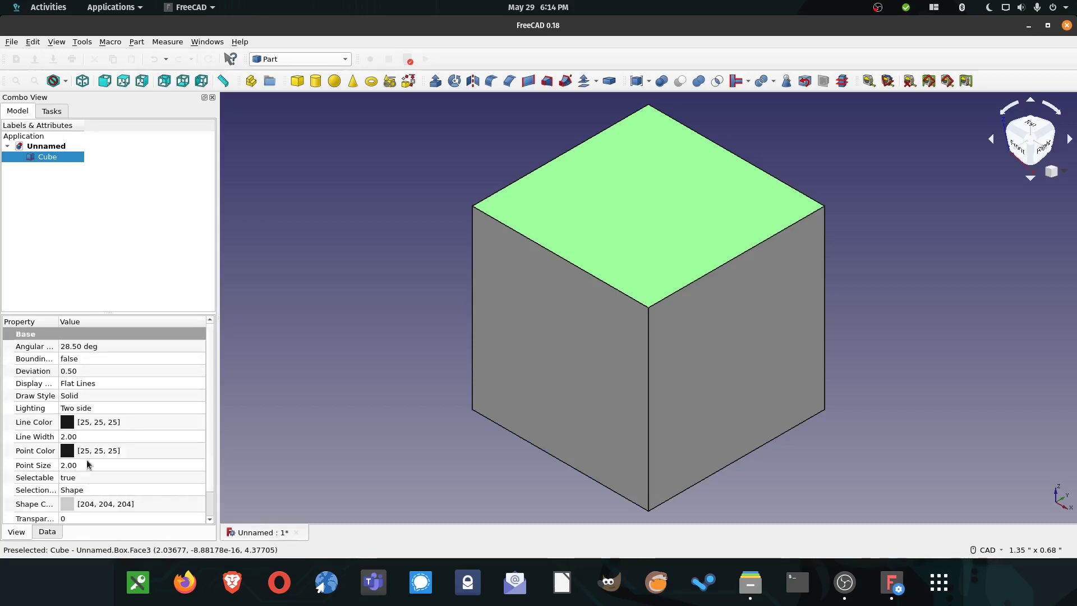
pyautogui.scroll(-1, 84, 444)
pyautogui.click(70, 492)
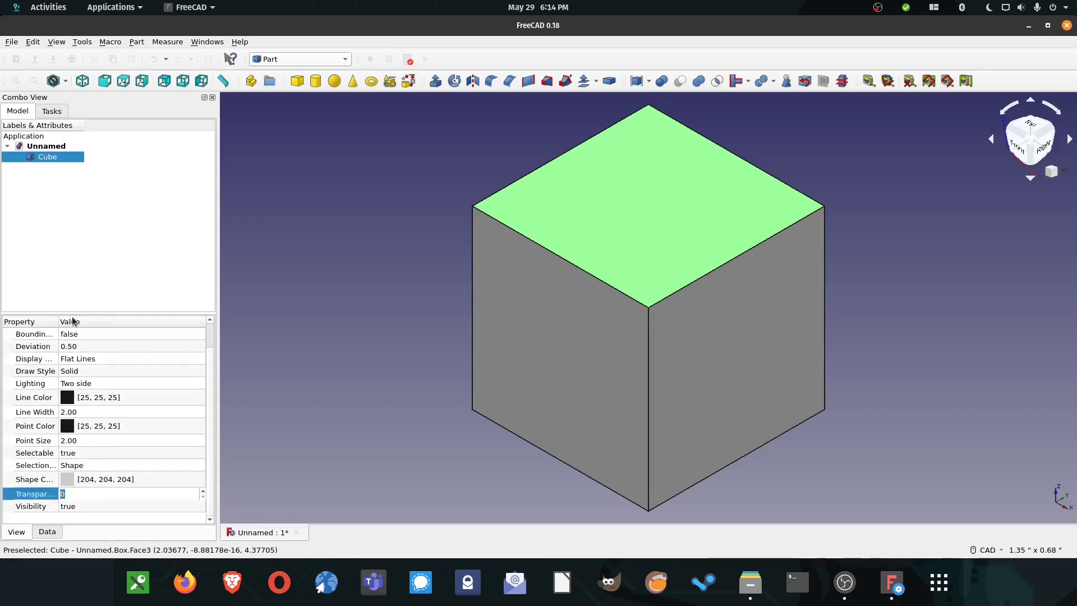
pyautogui.click(102, 482)
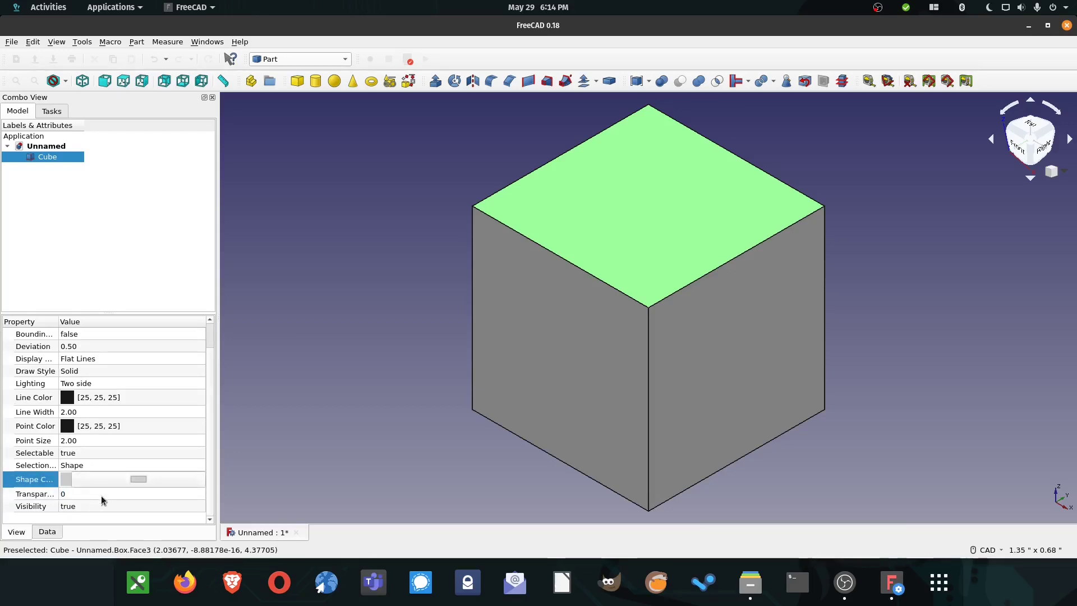
pyautogui.click(104, 494)
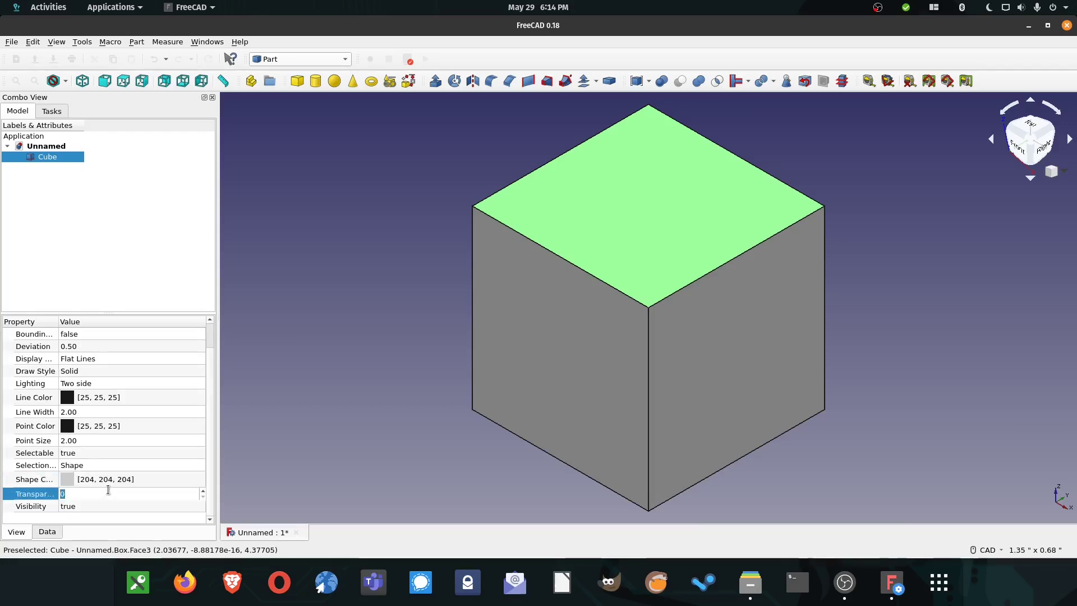
# - Set the Cube's length to 4, width to 4 and height to 0.25 inch
pyautogui.click(48, 534)
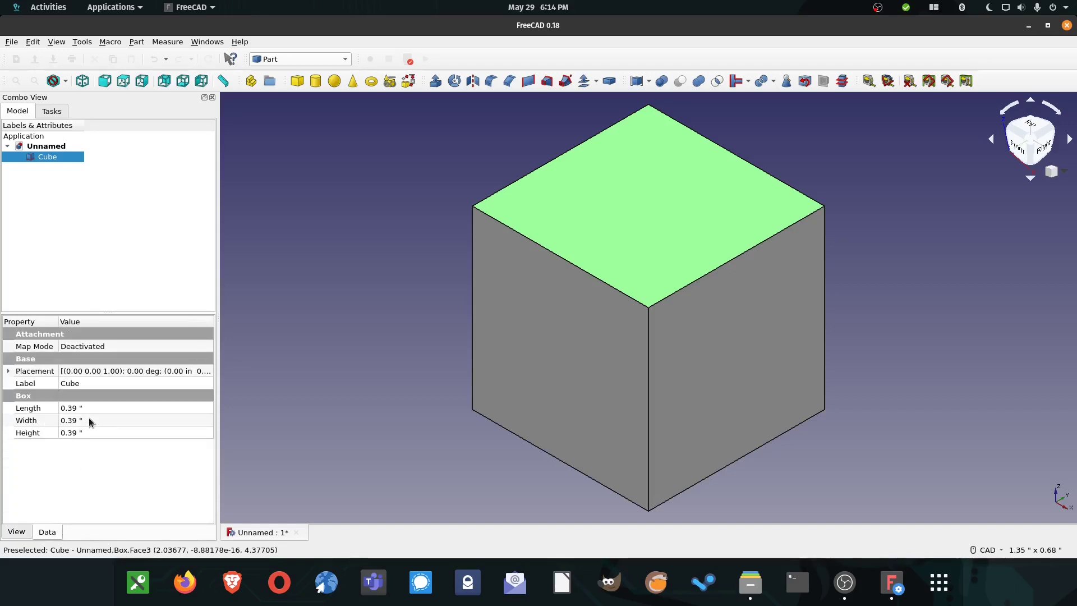
pyautogui.click(71, 409)
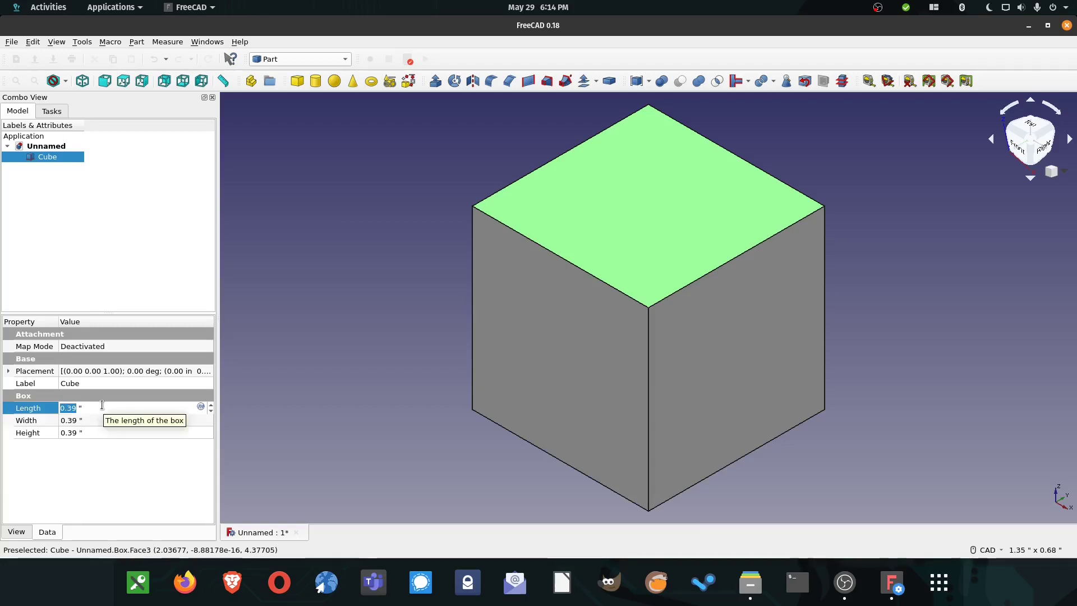
pyautogui.write('4')
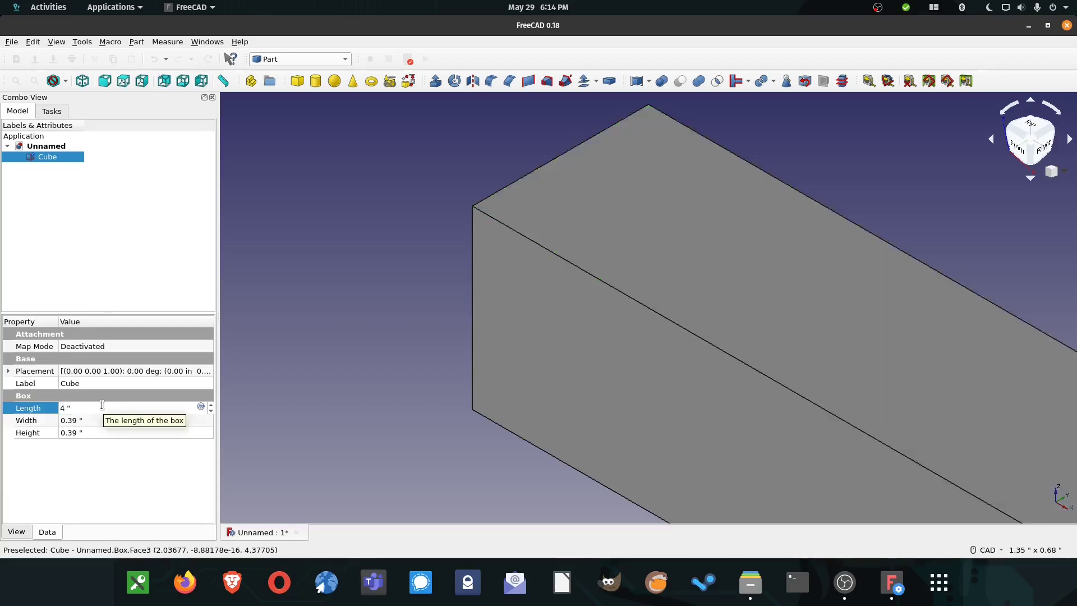
pyautogui.click(75, 422)
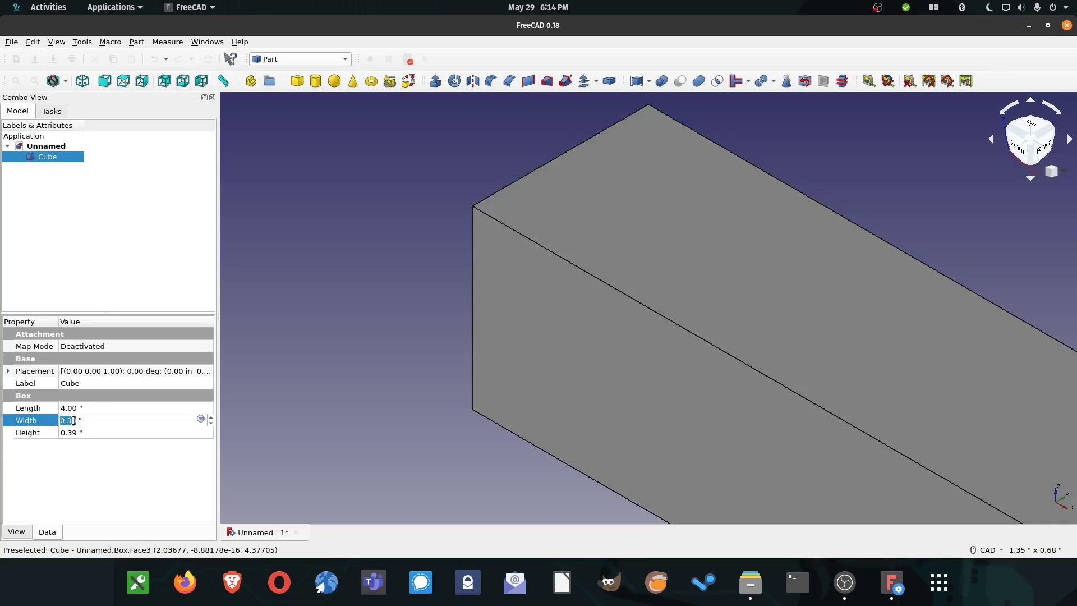
pyautogui.write('4')
pyautogui.click(65, 433)
pyautogui.write('.25')
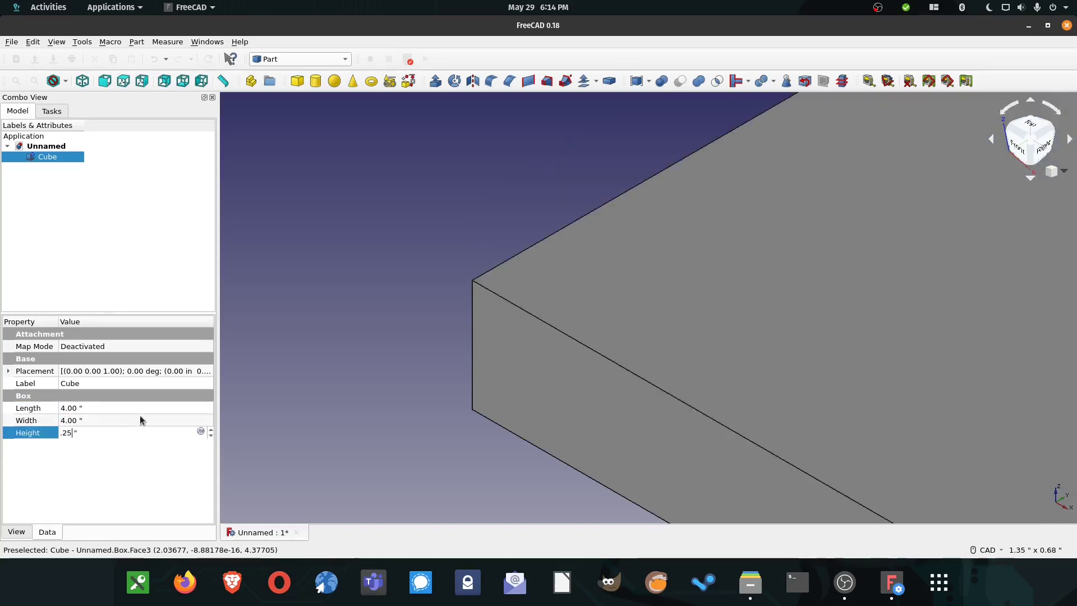
pyautogui.click(144, 508)
pyautogui.scroll(-8, 628, 406)
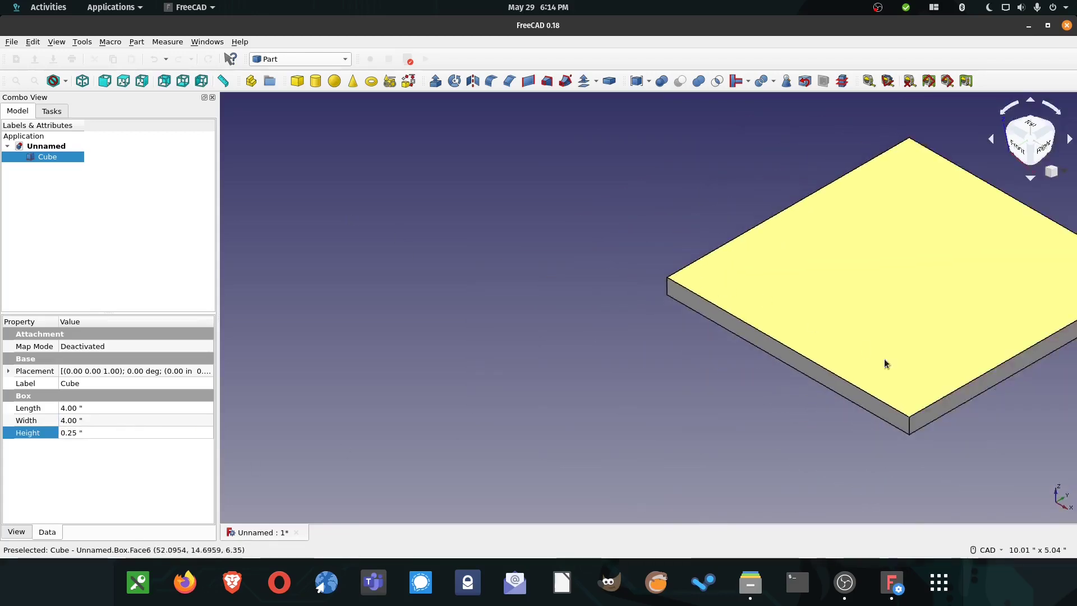
pyautogui.scroll(2, 887, 392)
pyautogui.scroll(-2, 875, 410)
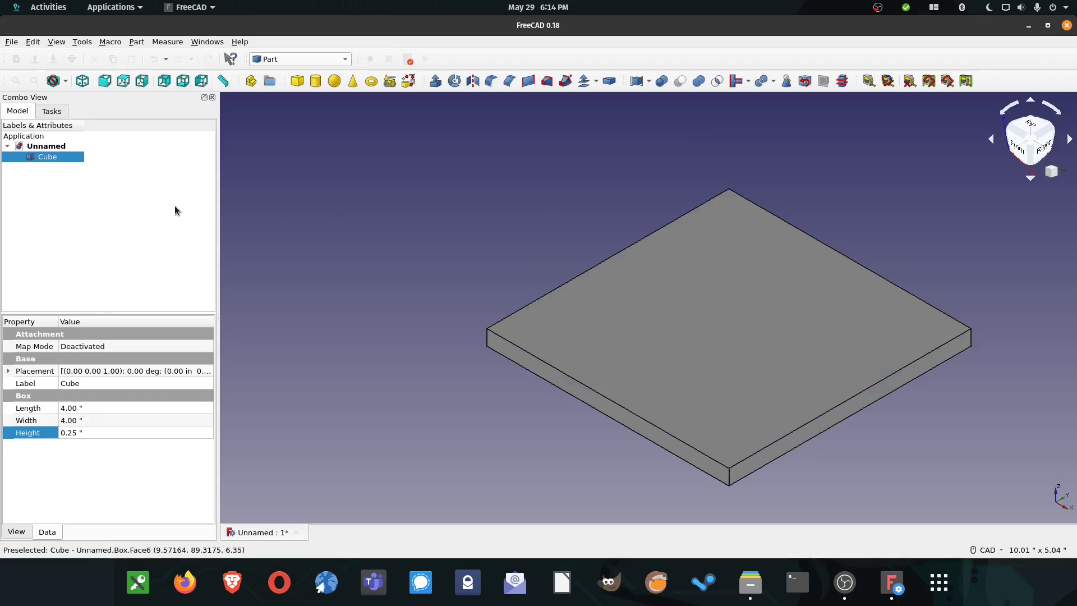
# - Import the pingu_0.2mm_PLA_MK3 penguin mesh into the document
pyautogui.click(85, 199)
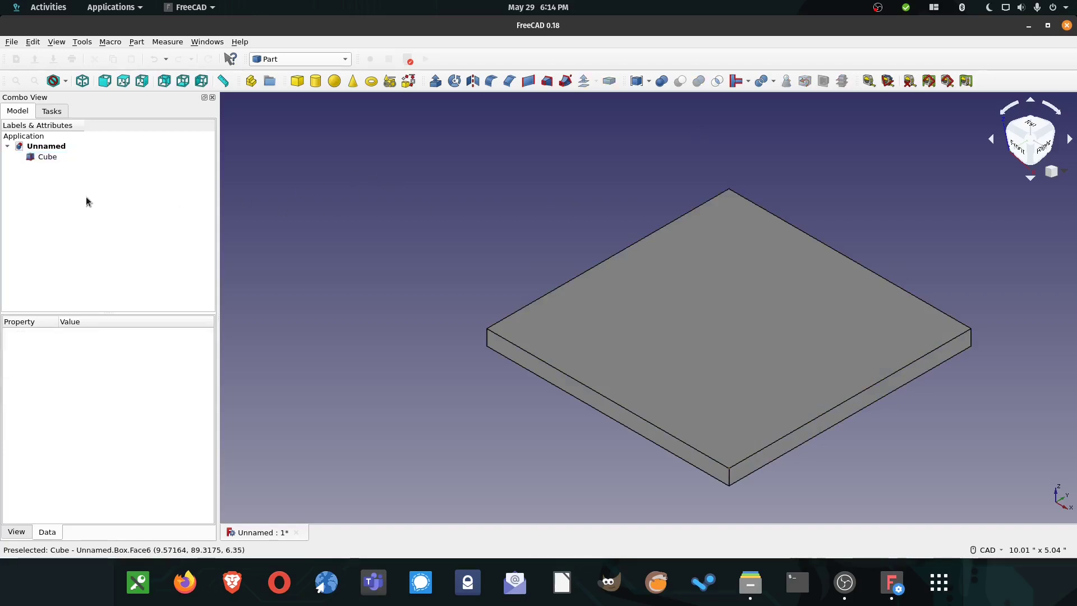
pyautogui.click(11, 42)
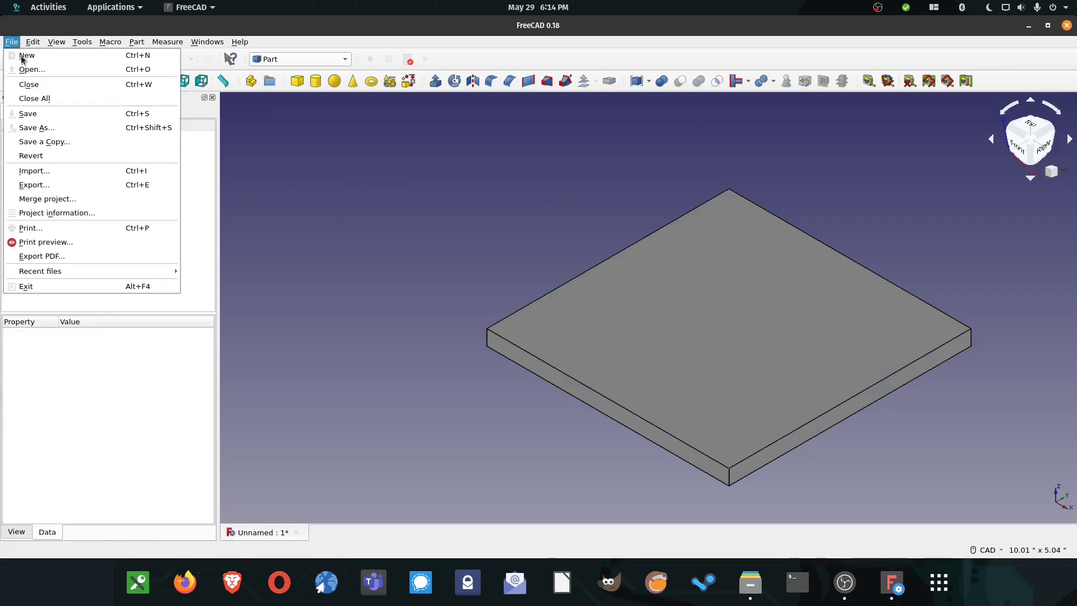
pyautogui.click(56, 169)
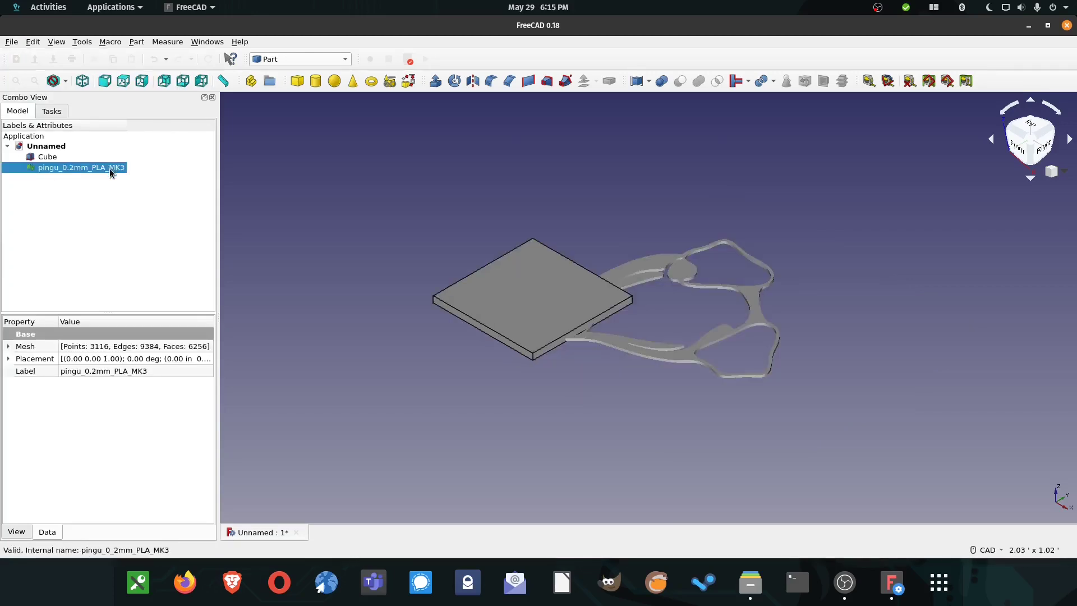
# - Rotate the penguin mesh -120 degrees and move it over the plate with Transform
pyautogui.rightClick(111, 169)
pyautogui.click(137, 177)
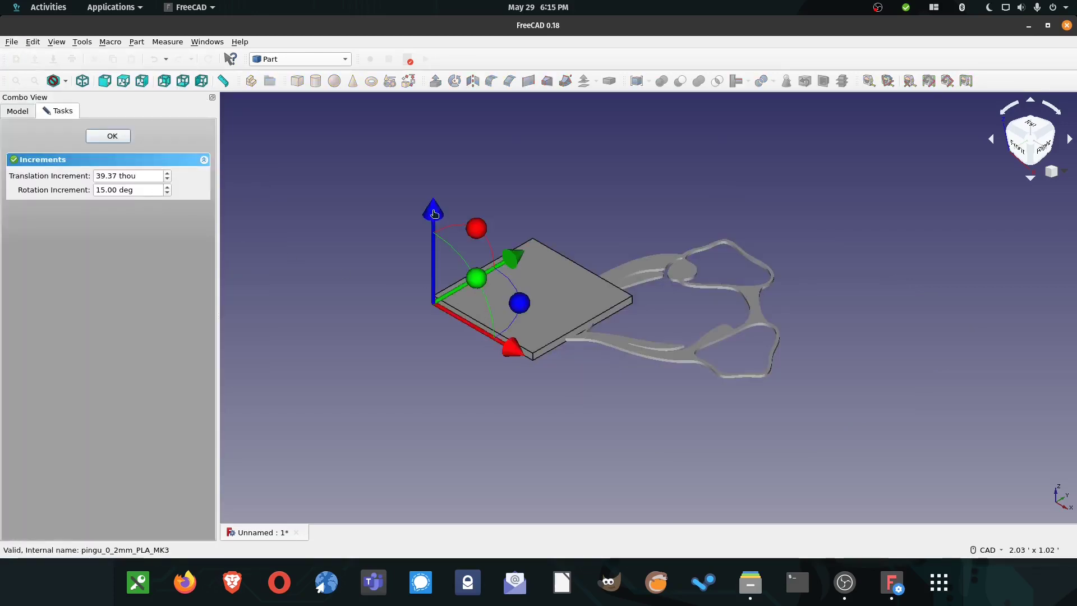
pyautogui.moveTo(434, 212); pyautogui.dragTo(437, 205)
pyautogui.moveTo(512, 338); pyautogui.dragTo(437, 294)
pyautogui.moveTo(443, 250); pyautogui.dragTo(274, 319)
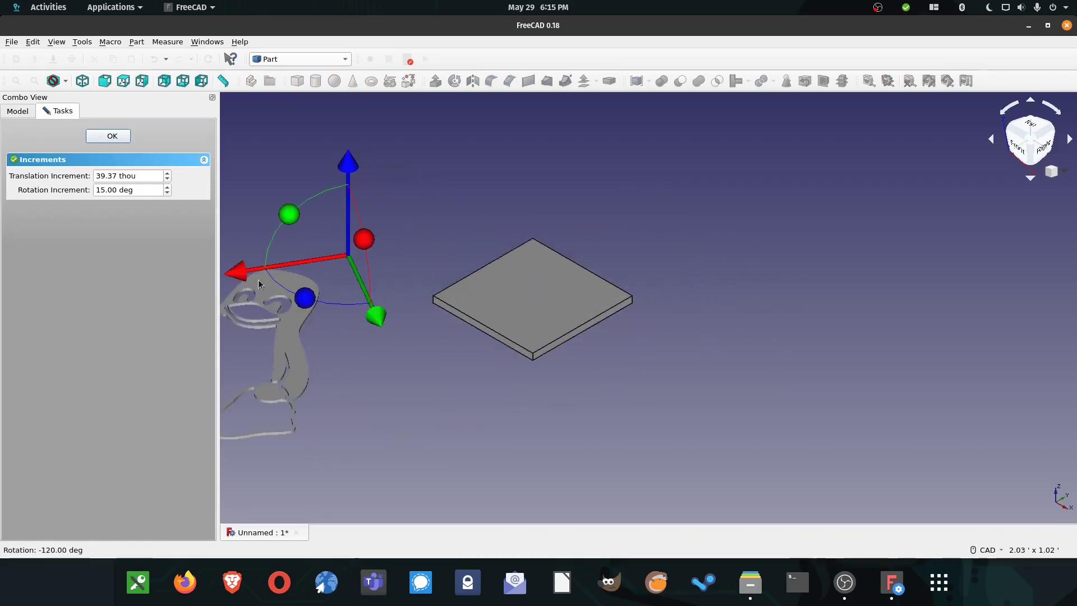
pyautogui.moveTo(240, 274); pyautogui.dragTo(547, 240)
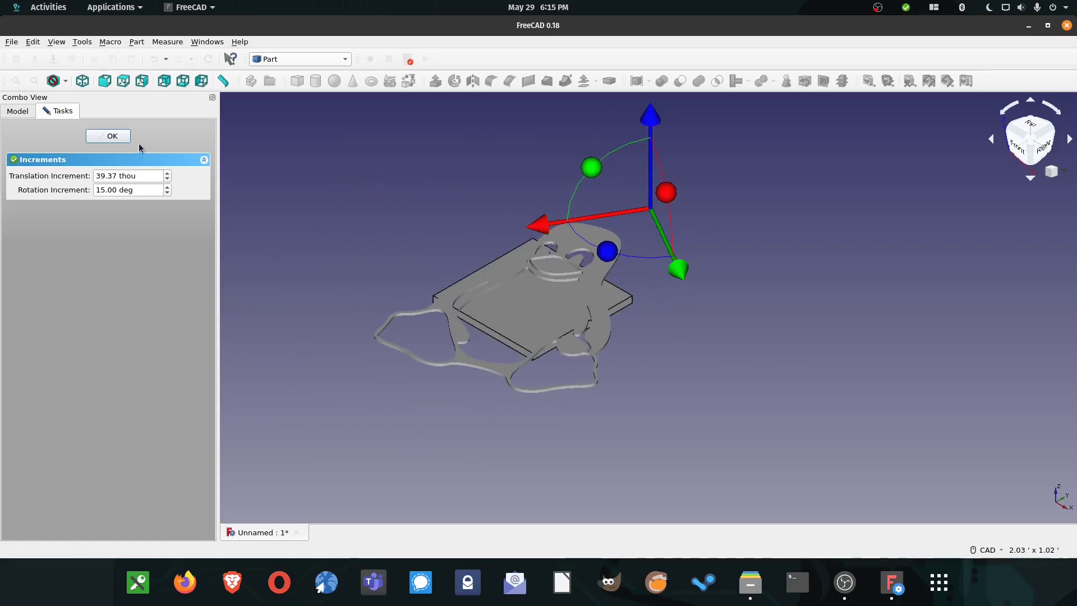
pyautogui.click(112, 136)
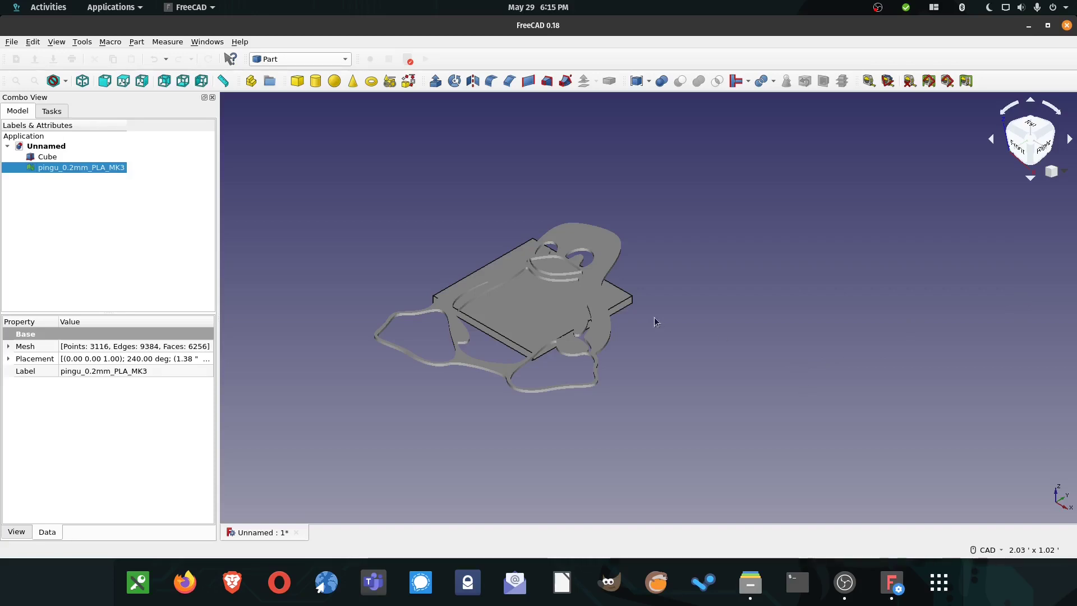
# - Alternate the selection between the Cube plate and the penguin mesh
pyautogui.click(53, 158)
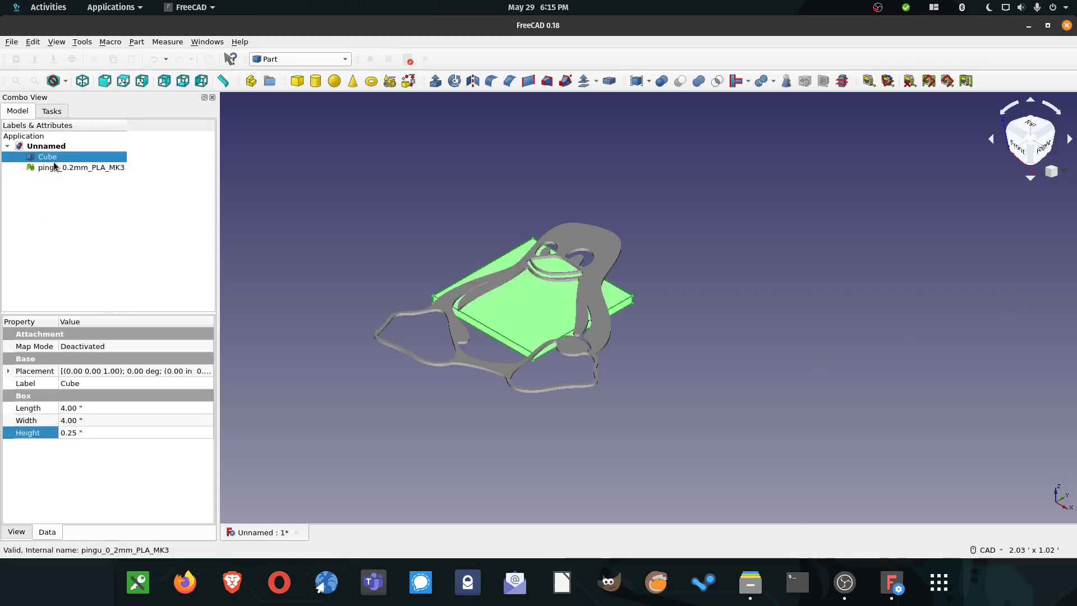
pyautogui.click(55, 168)
pyautogui.click(52, 159)
pyautogui.click(52, 167)
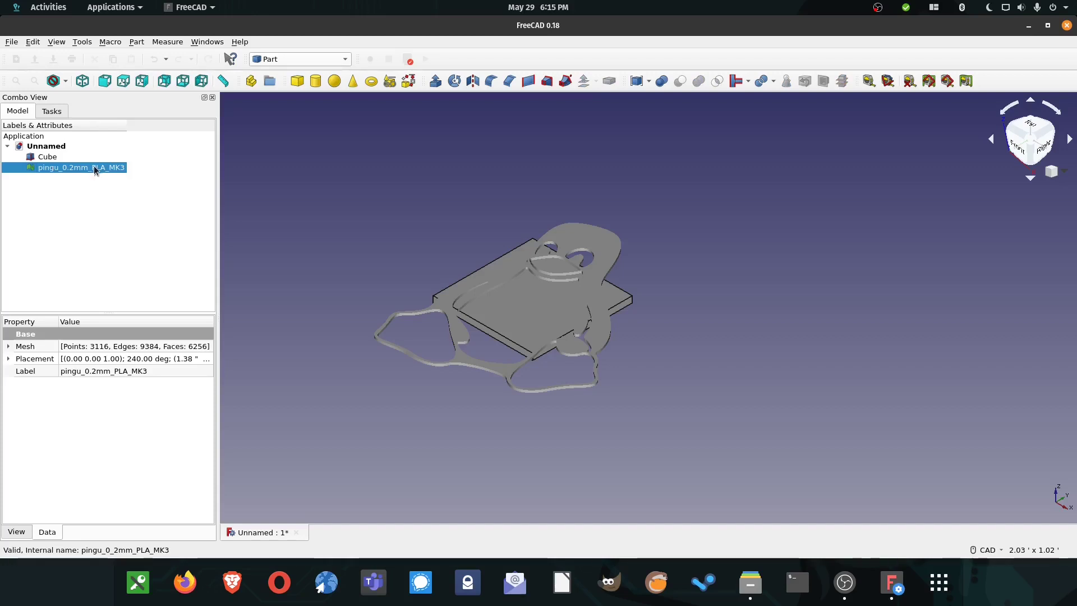
# - Create a shape from the penguin mesh with 0.10 sewing tolerance
pyautogui.click(137, 42)
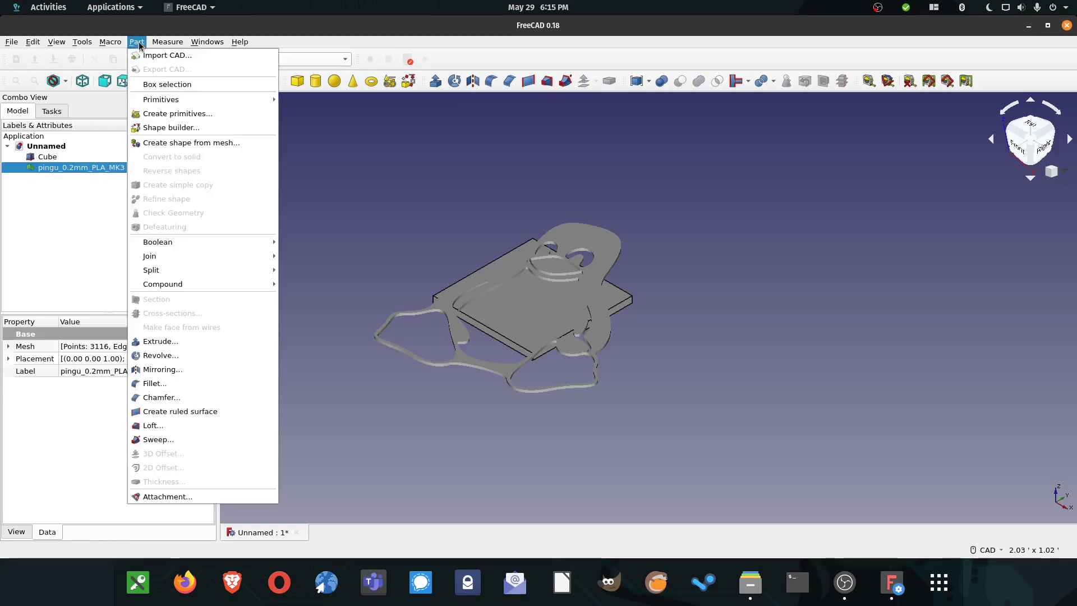
pyautogui.click(223, 143)
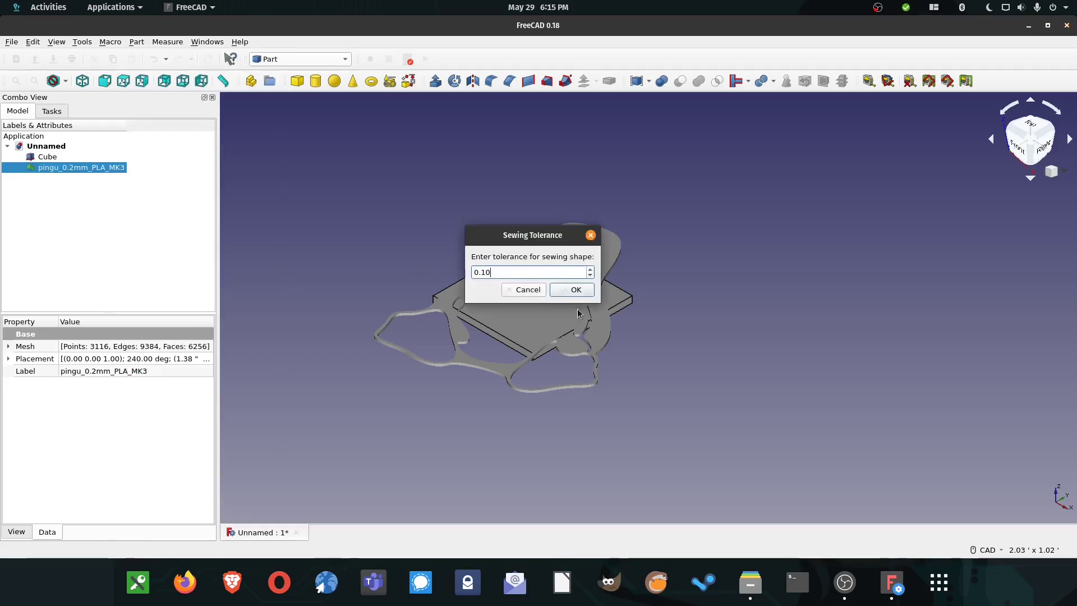
pyautogui.click(576, 290)
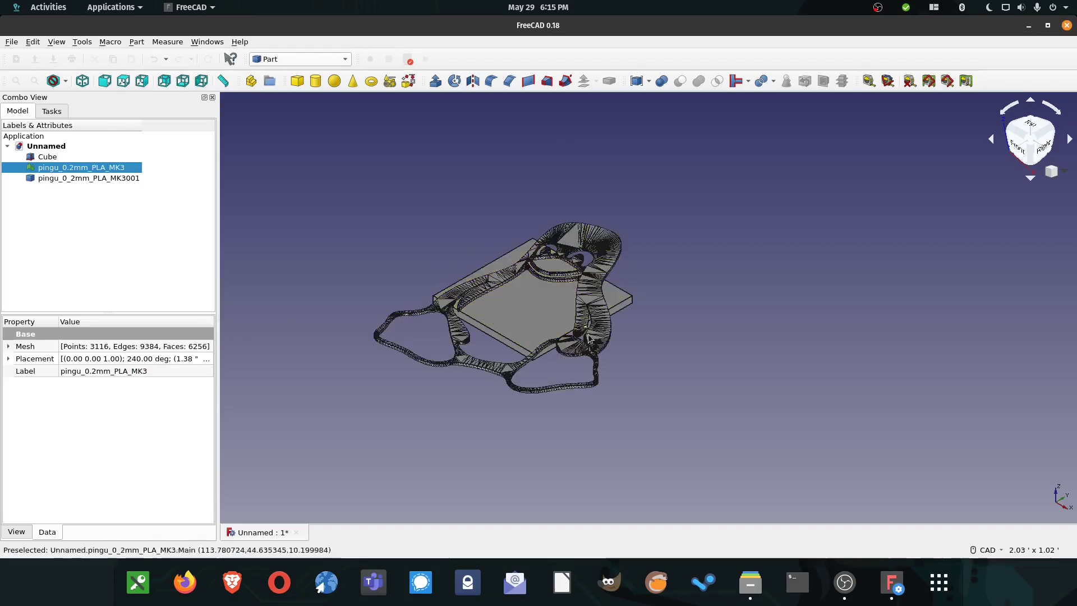
# - Hide the original penguin mesh and reverse the new penguin shape
pyautogui.click(75, 178)
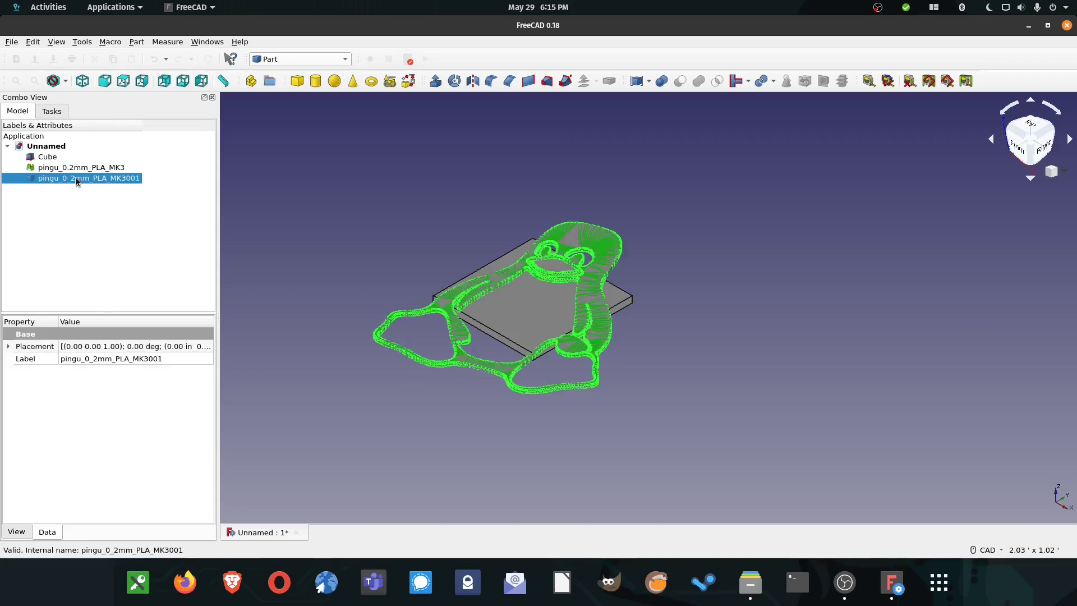
pyautogui.click(77, 168)
pyautogui.press('space')
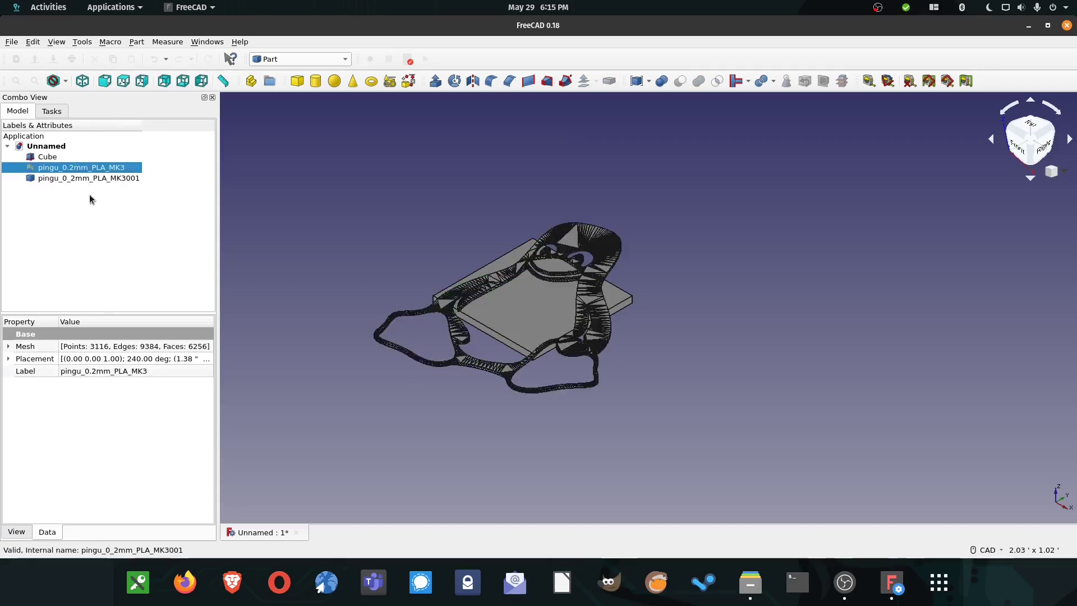
pyautogui.click(88, 178)
pyautogui.click(85, 168)
pyautogui.click(88, 176)
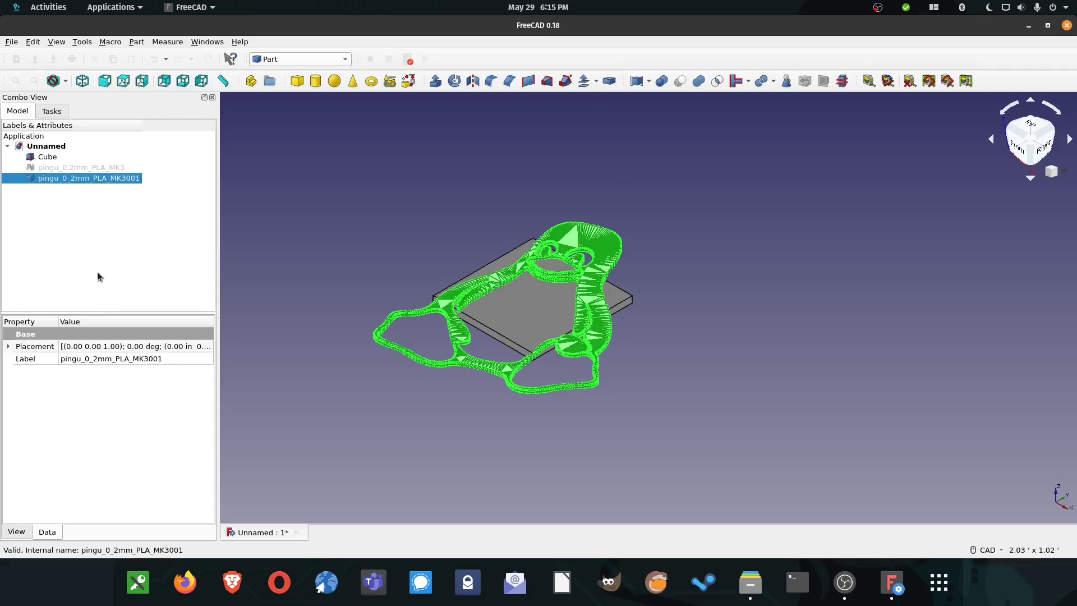
pyautogui.click(136, 41)
pyautogui.moveTo(167, 41)
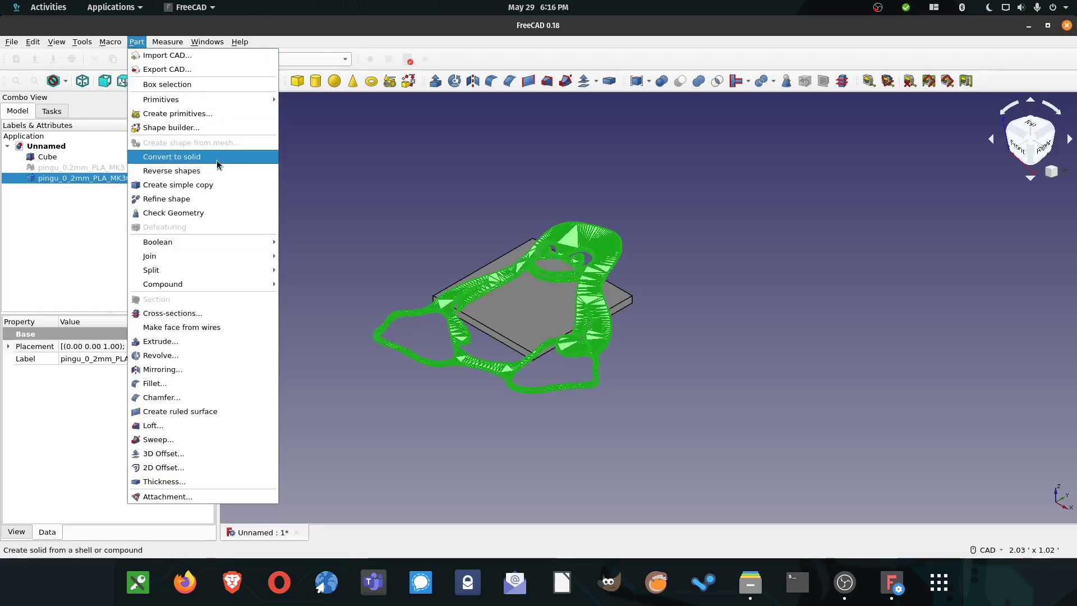
# - Convert the reversed penguin to a solid, then refine it into (Solid)001
pyautogui.click(217, 159)
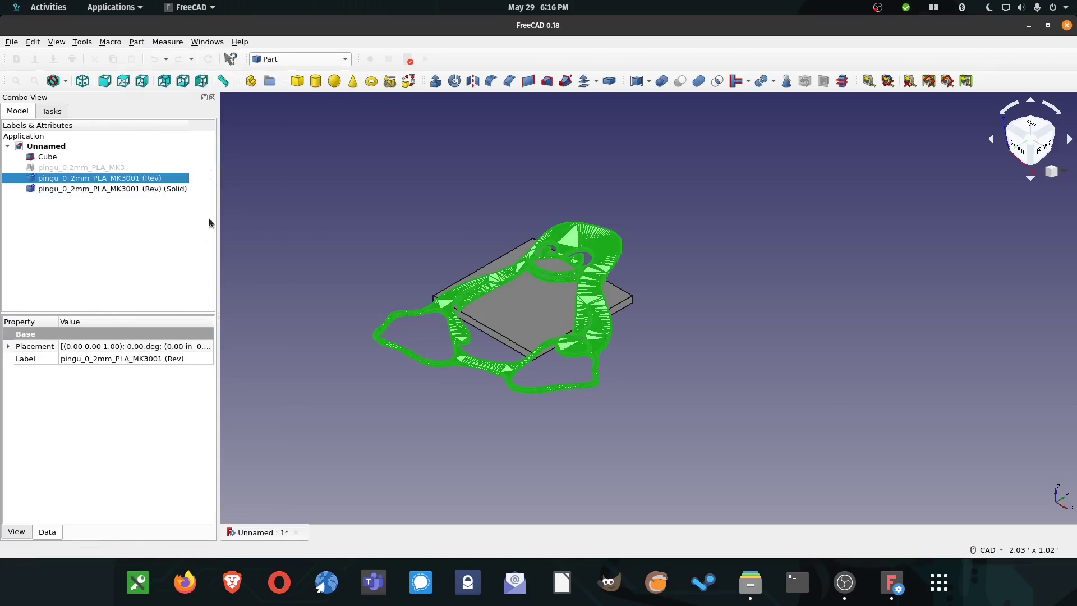
pyautogui.click(150, 189)
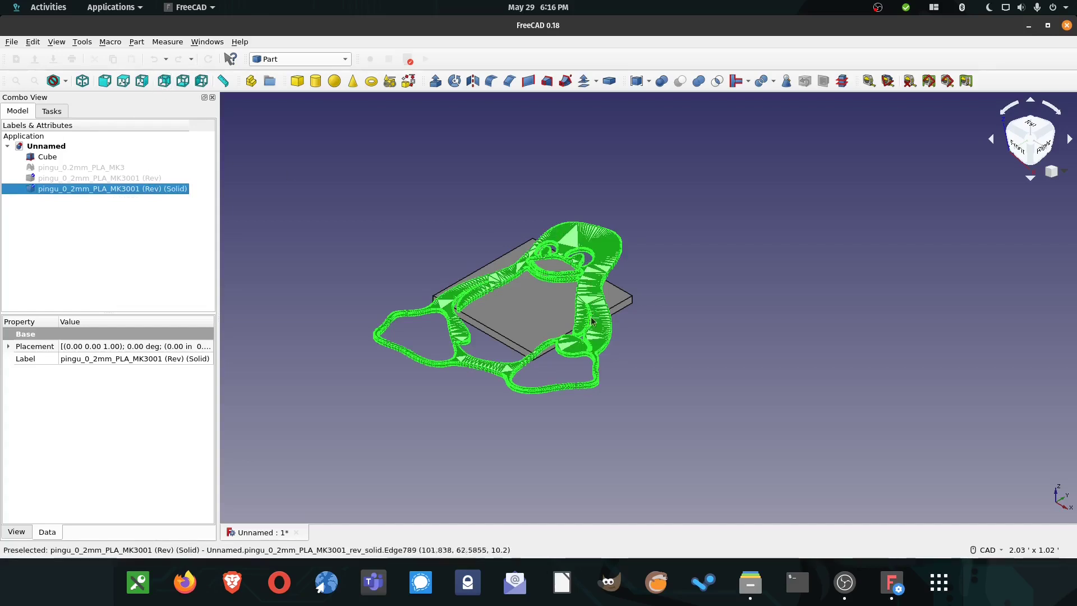
pyautogui.click(138, 42)
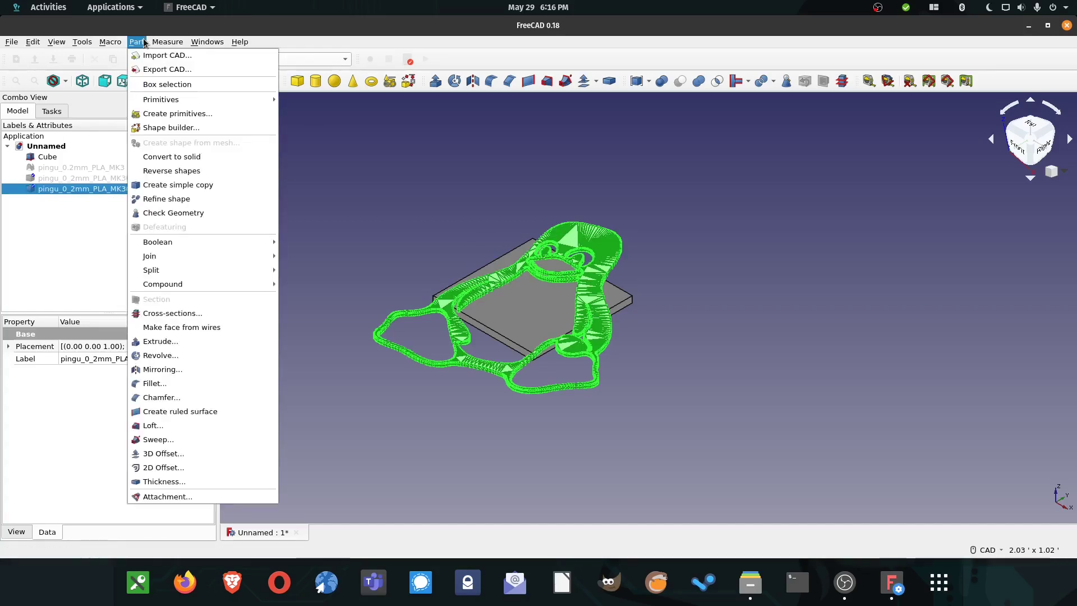
pyautogui.click(208, 201)
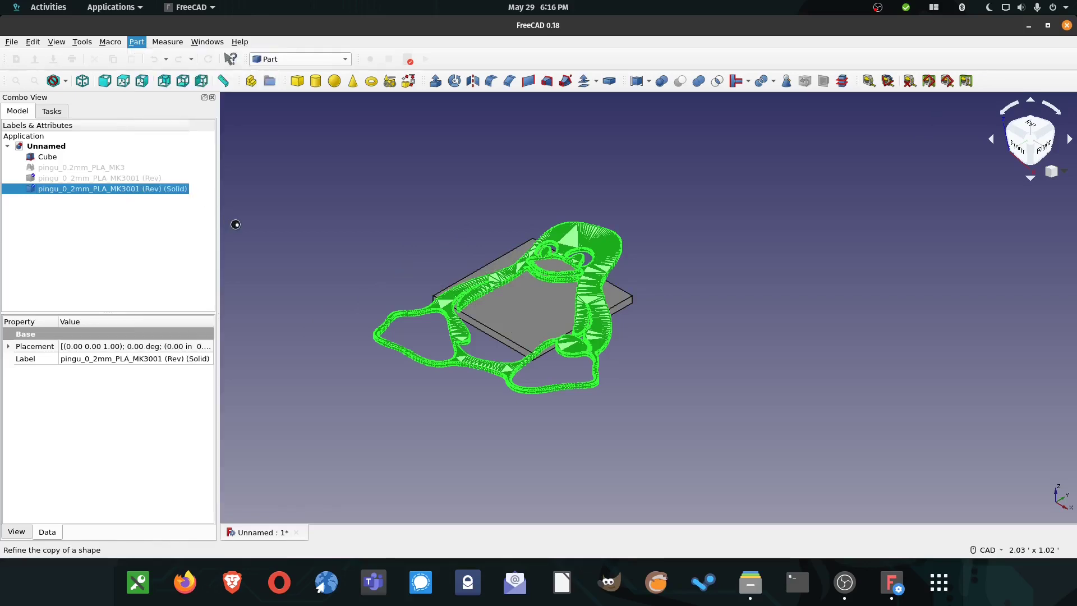
pyautogui.scroll(10, 763, 355)
pyautogui.scroll(-6, 573, 308)
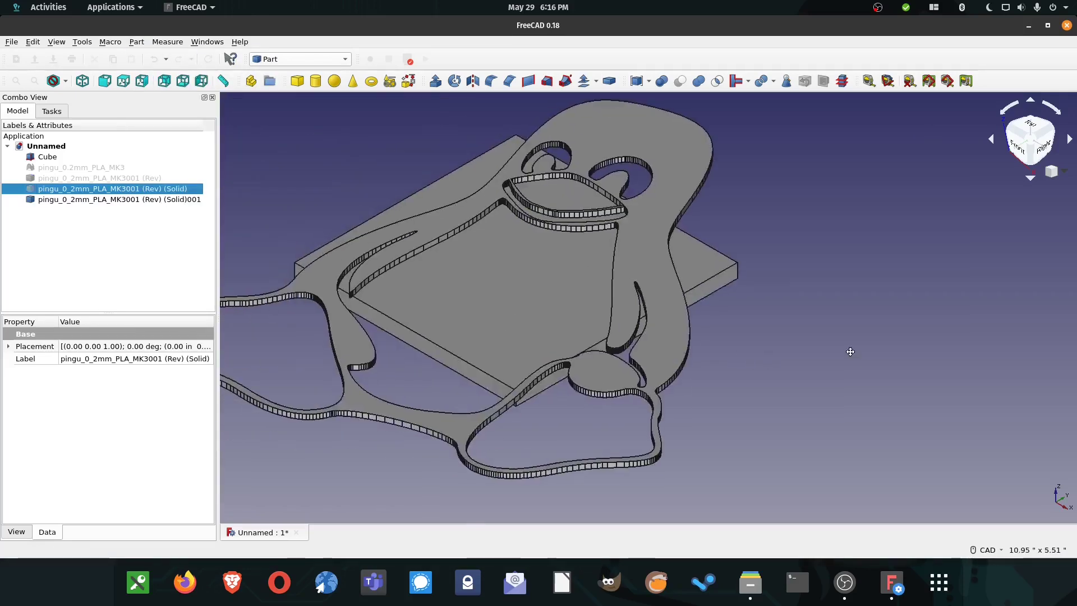
pyautogui.click(763, 166)
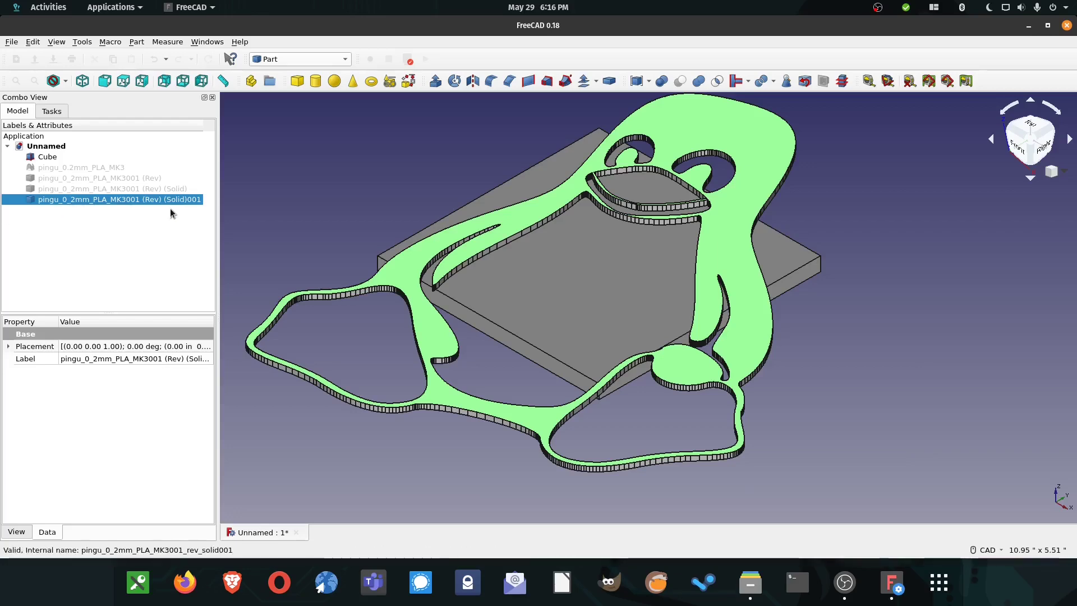
# - Switch to the Draft workbench and select the refined penguin solid
pyautogui.click(301, 58)
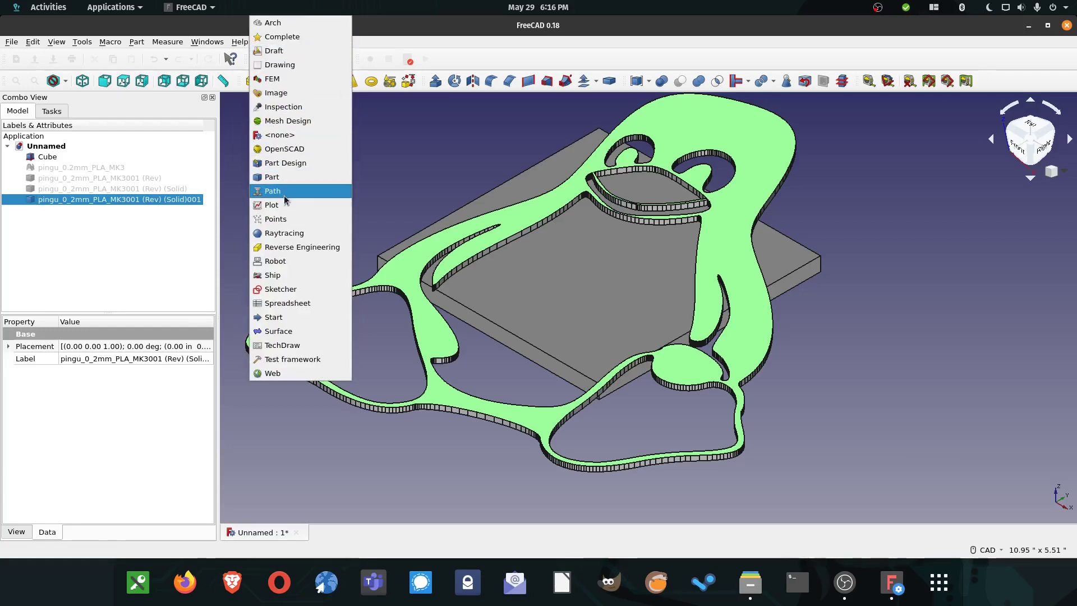
pyautogui.click(293, 51)
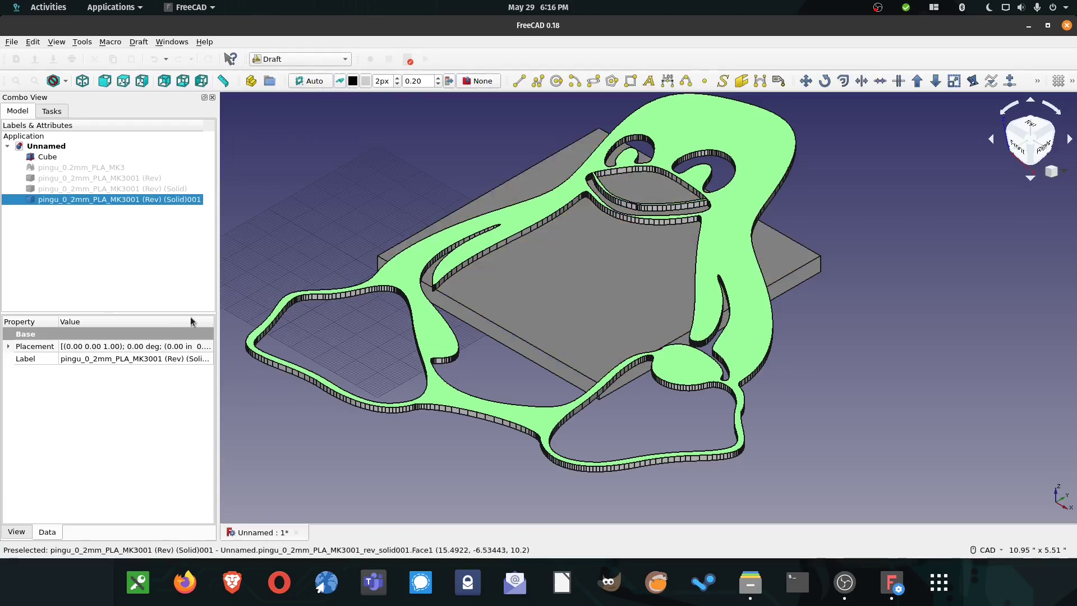
pyautogui.scroll(-1, 138, 382)
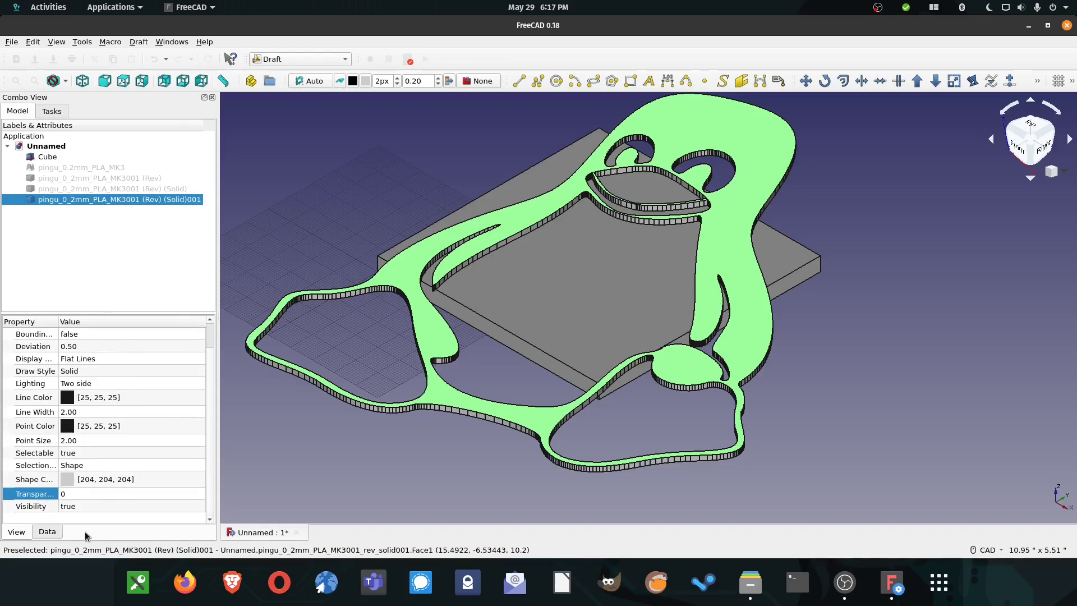
pyautogui.click(51, 531)
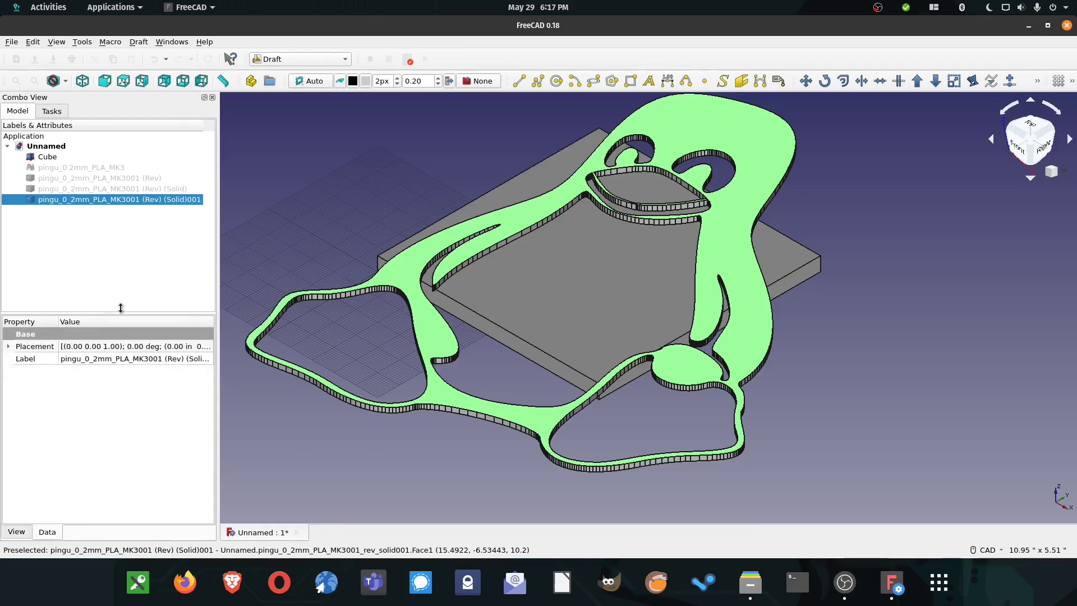
pyautogui.click(141, 199)
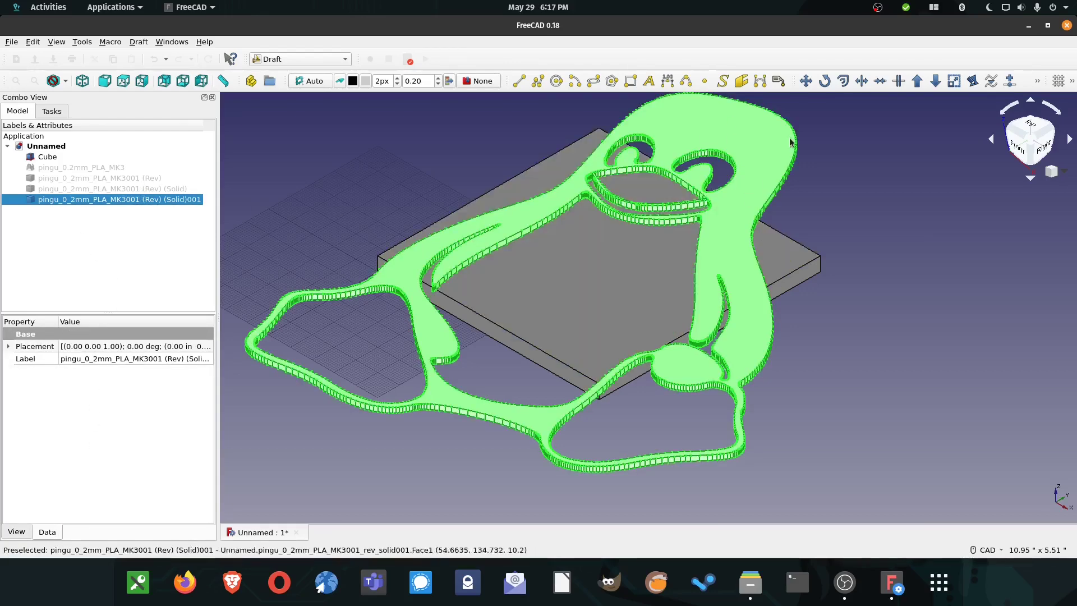
# - Clone the refined penguin solid with the Draft Clone tool, creating (Solid)002
pyautogui.click(1039, 81)
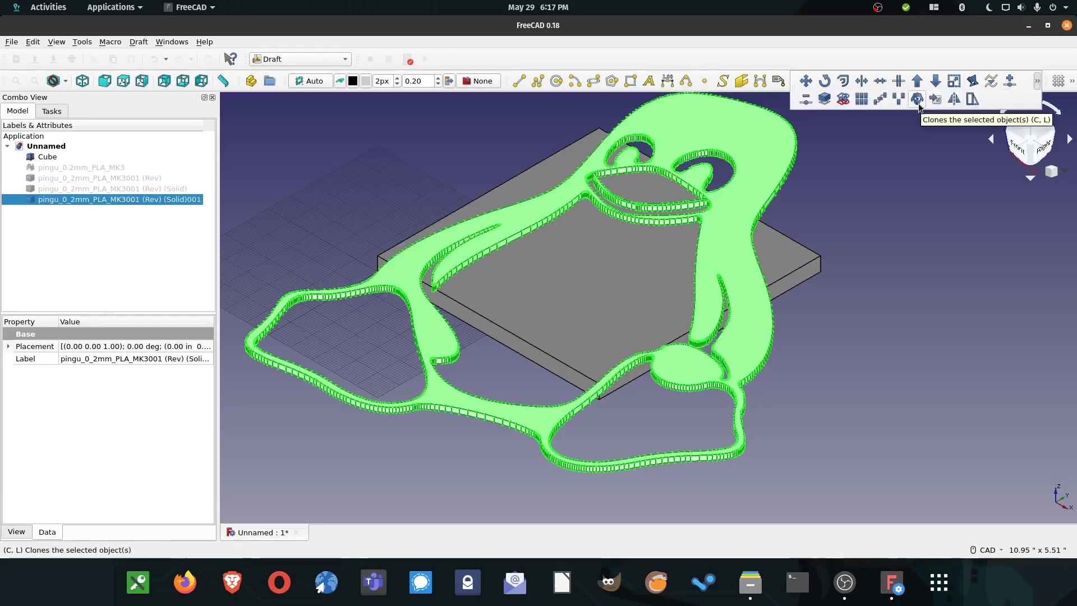
pyautogui.click(139, 42)
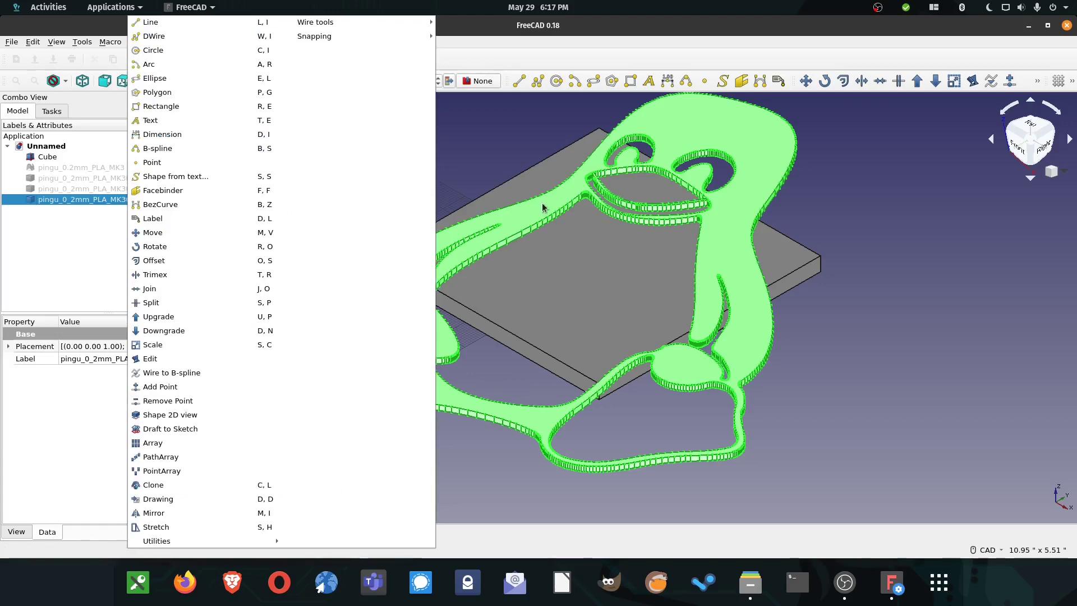
pyautogui.click(644, 59)
pyautogui.click(1036, 81)
pyautogui.click(1036, 81)
pyautogui.click(1036, 81)
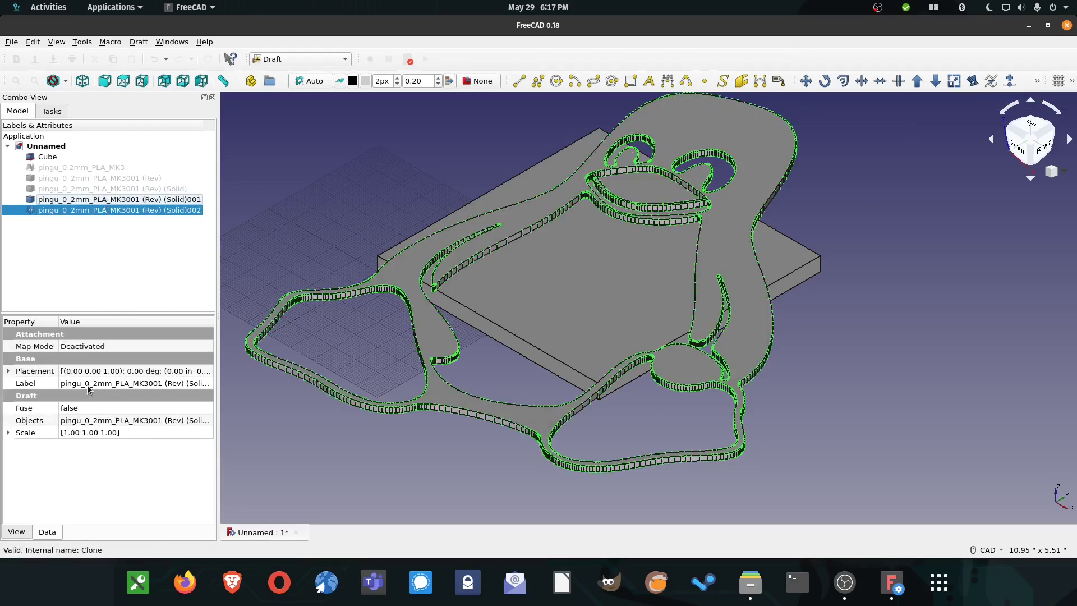
# - Set the clone's scale to 0.5 on x, y and z
pyautogui.click(89, 432)
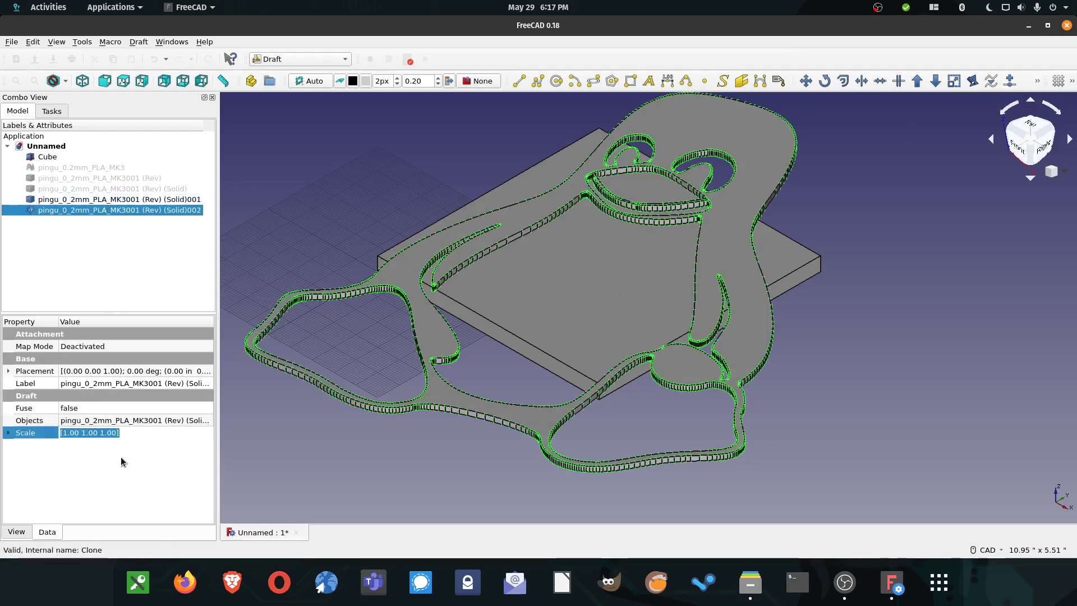
pyautogui.doubleClick(97, 433)
pyautogui.doubleClick(73, 445)
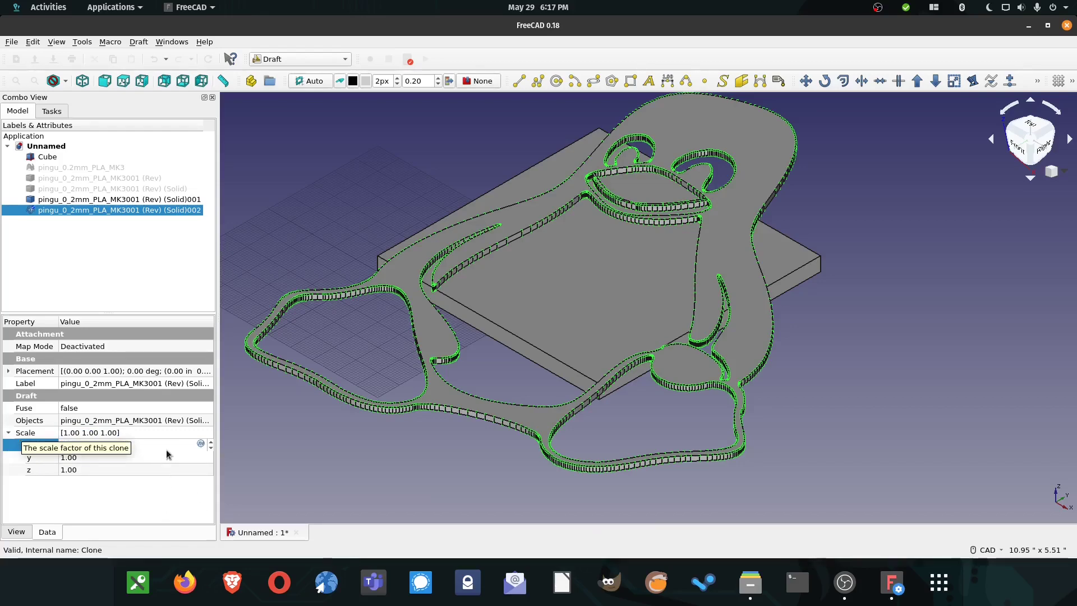
pyautogui.write('0.5')
pyautogui.press('Return')
pyautogui.click(115, 455)
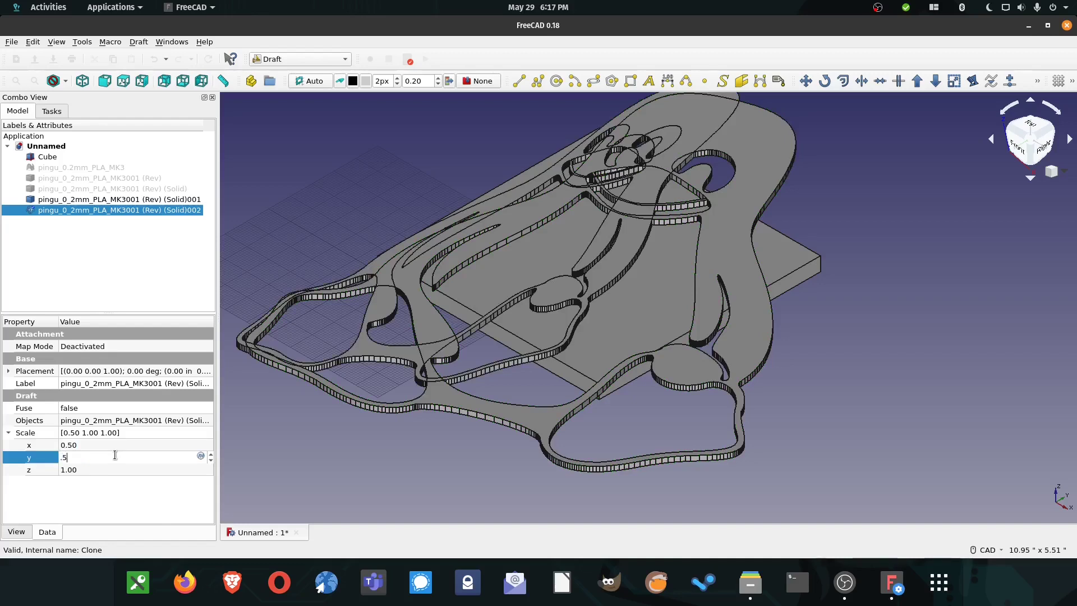
pyautogui.write('.5')
pyautogui.press('Return')
pyautogui.click(117, 469)
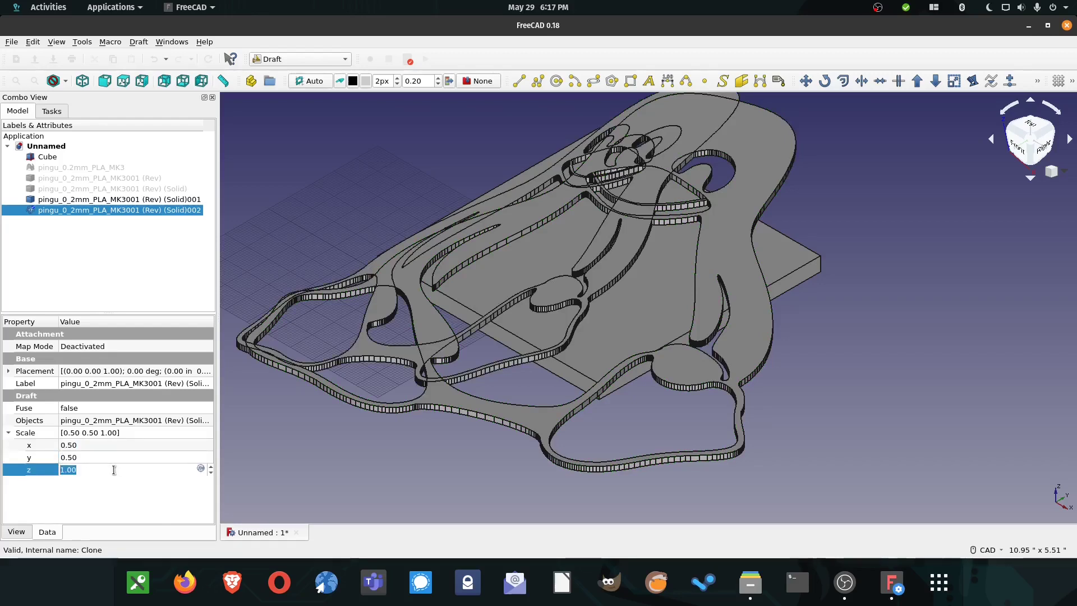
pyautogui.write('.5')
pyautogui.press('Return')
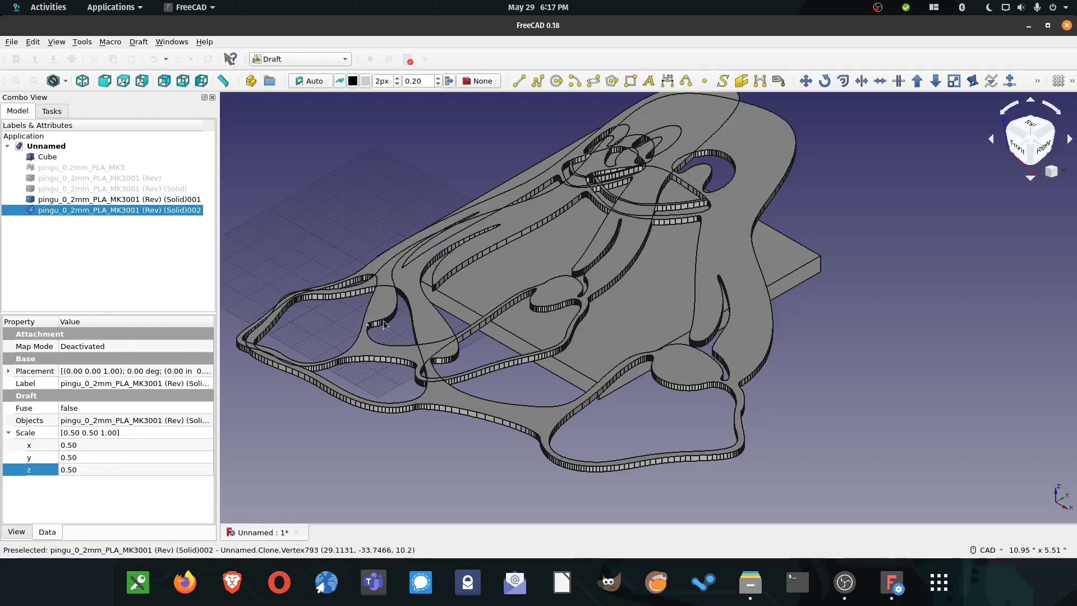
# - Hide the full-size (Solid)001 and reselect the clone
pyautogui.click(85, 200)
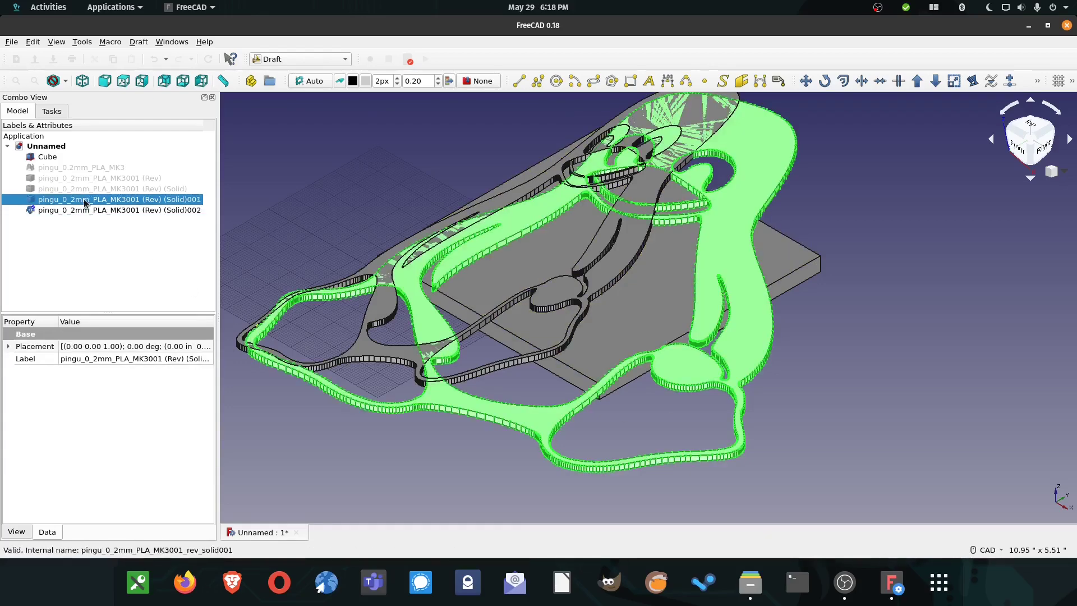
pyautogui.press('space')
pyautogui.click(112, 209)
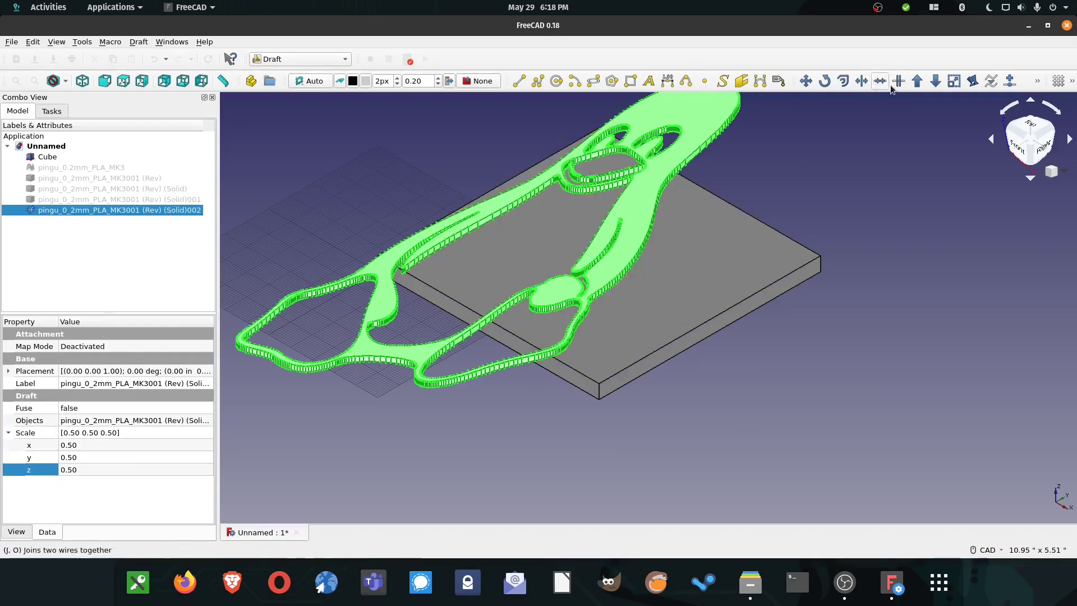
# - Make a spare clone Solid003 with the CL shortcut and hide it
pyautogui.click(1038, 81)
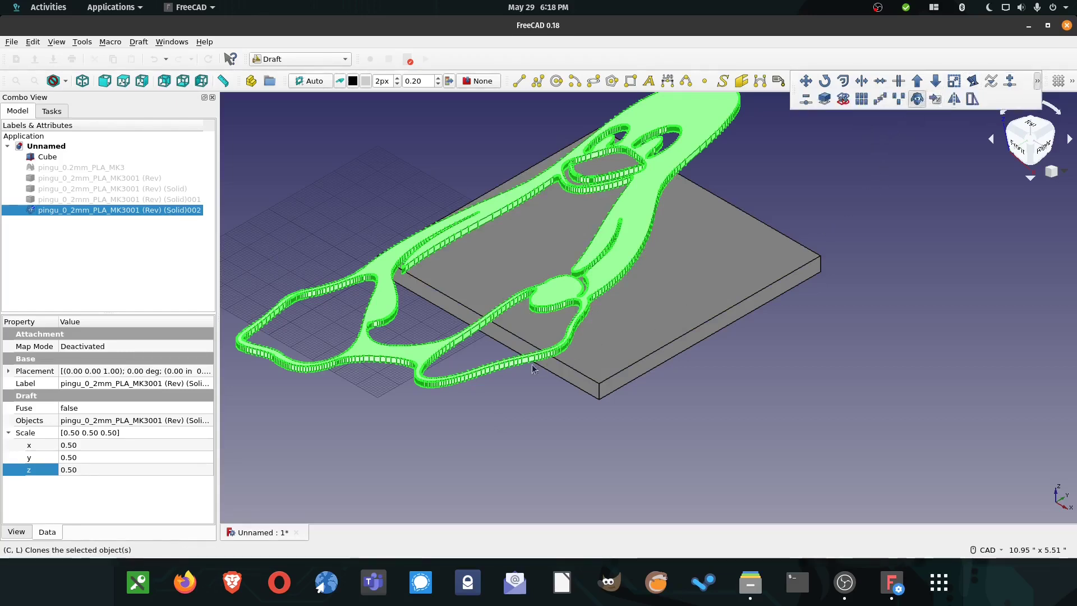
pyautogui.press('c')
pyautogui.press('l')
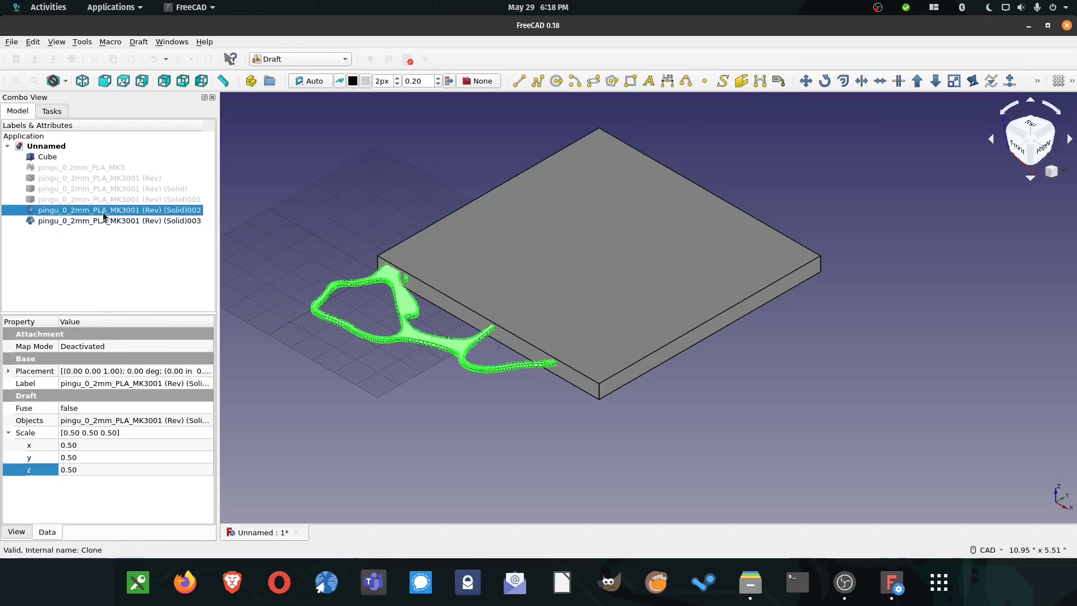
pyautogui.click(112, 222)
pyautogui.press('space')
pyautogui.click(145, 211)
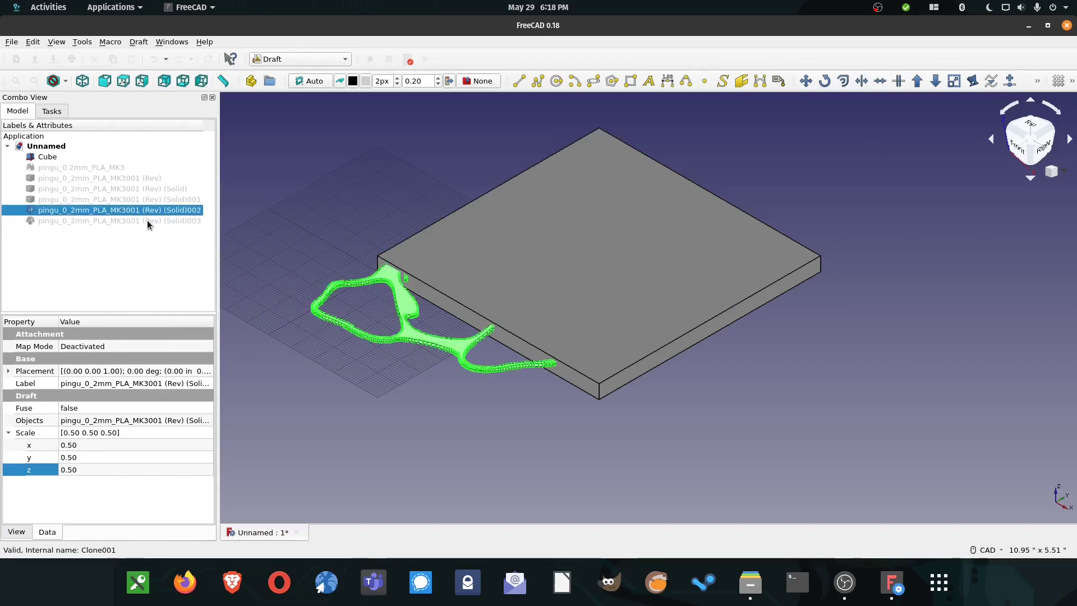
# - Drag the penguin clone (Solid)002 onto the plate with the move dragger
pyautogui.rightClick(147, 211)
pyautogui.press('Escape')
pyautogui.doubleClick(165, 223)
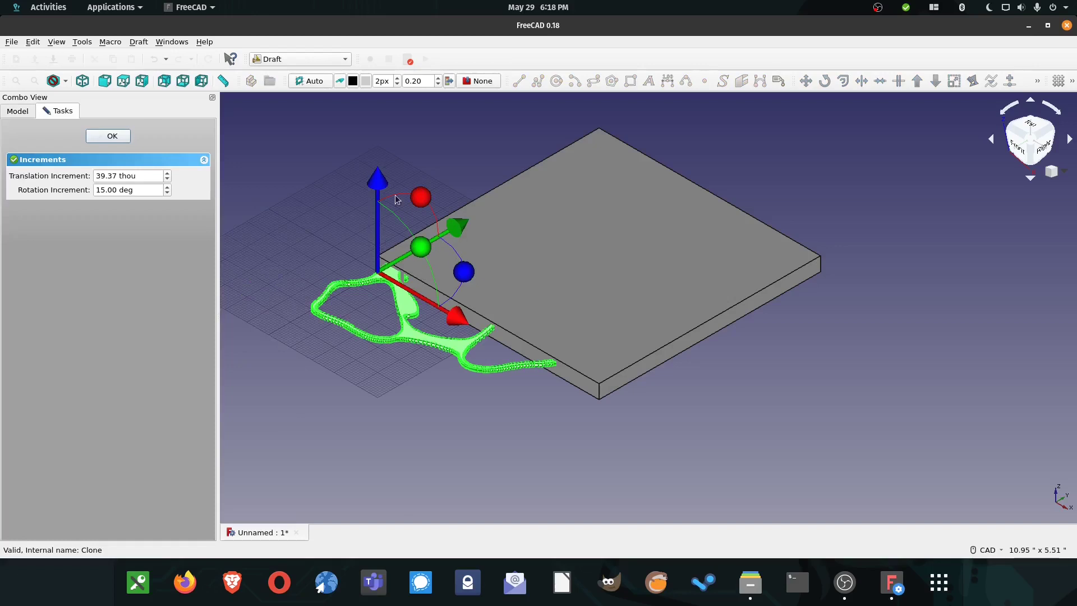
pyautogui.moveTo(397, 199); pyautogui.dragTo(426, 234)
pyautogui.moveTo(458, 286); pyautogui.dragTo(512, 317)
pyautogui.moveTo(498, 220); pyautogui.dragTo(553, 190)
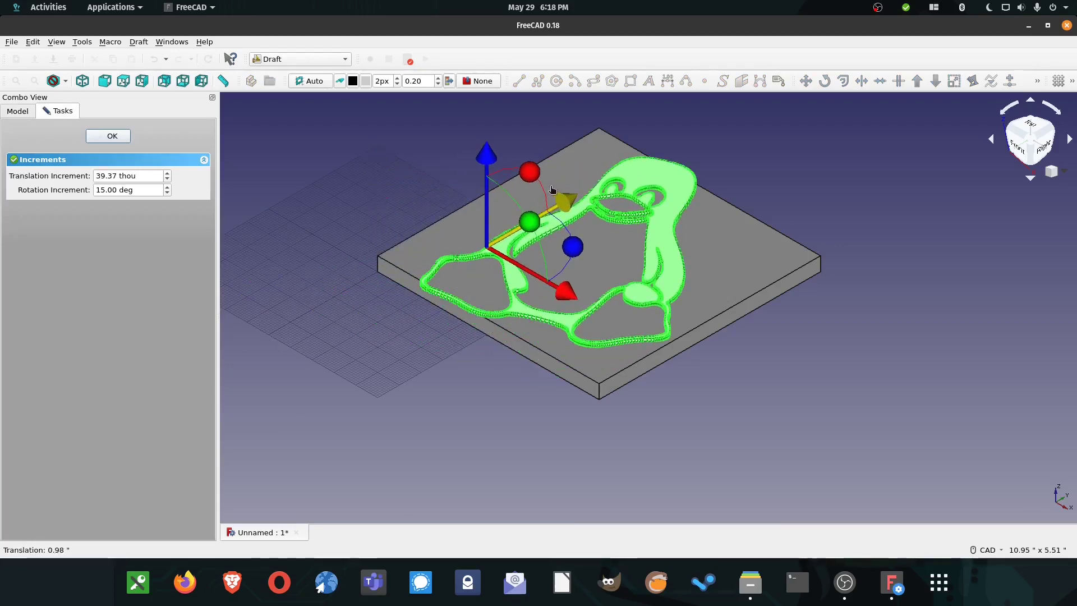
pyautogui.moveTo(560, 291); pyautogui.dragTo(553, 288)
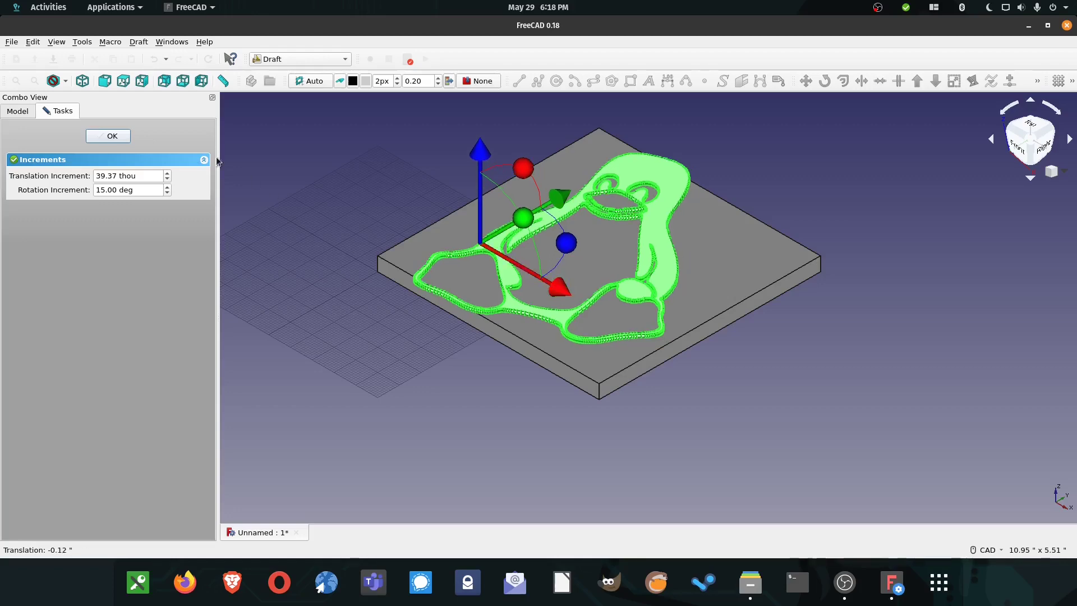
pyautogui.click(112, 136)
# - Set the clone's x, y and z scale to 0.25
pyautogui.click(101, 209)
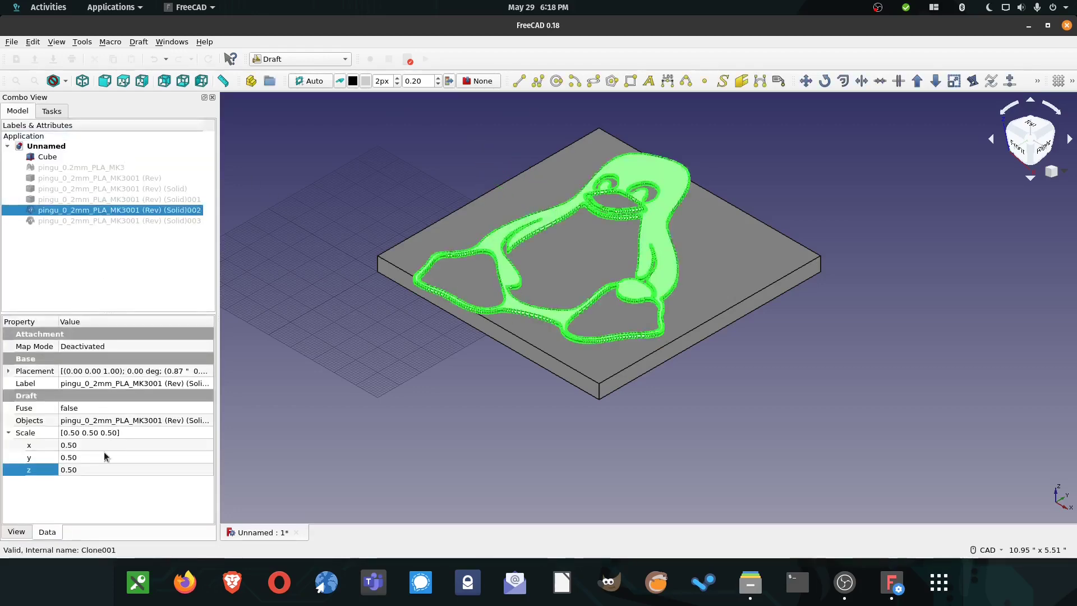
pyautogui.click(75, 444)
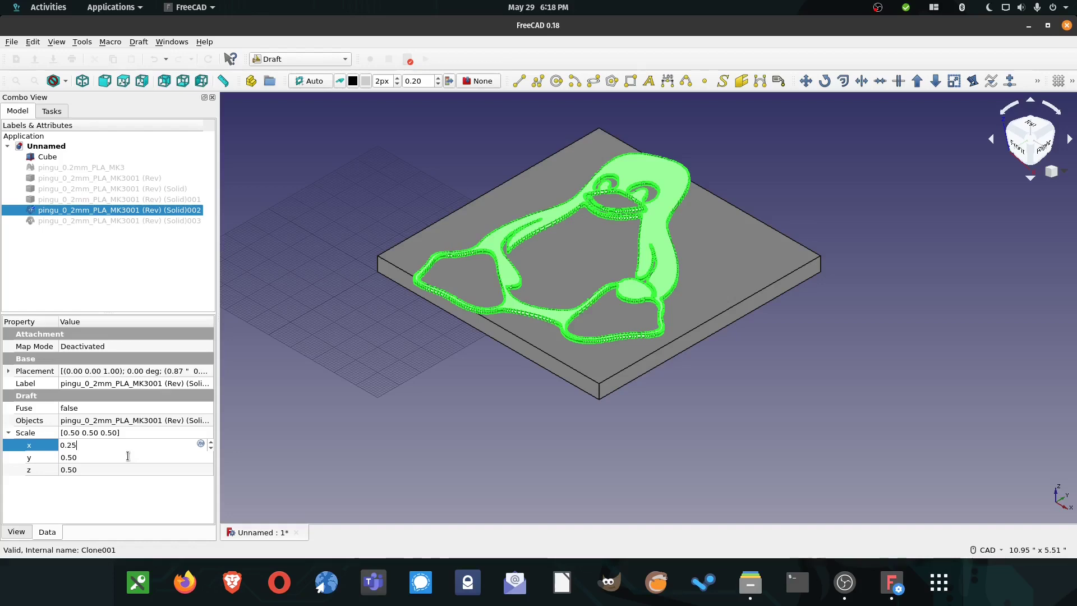
pyautogui.click(128, 456)
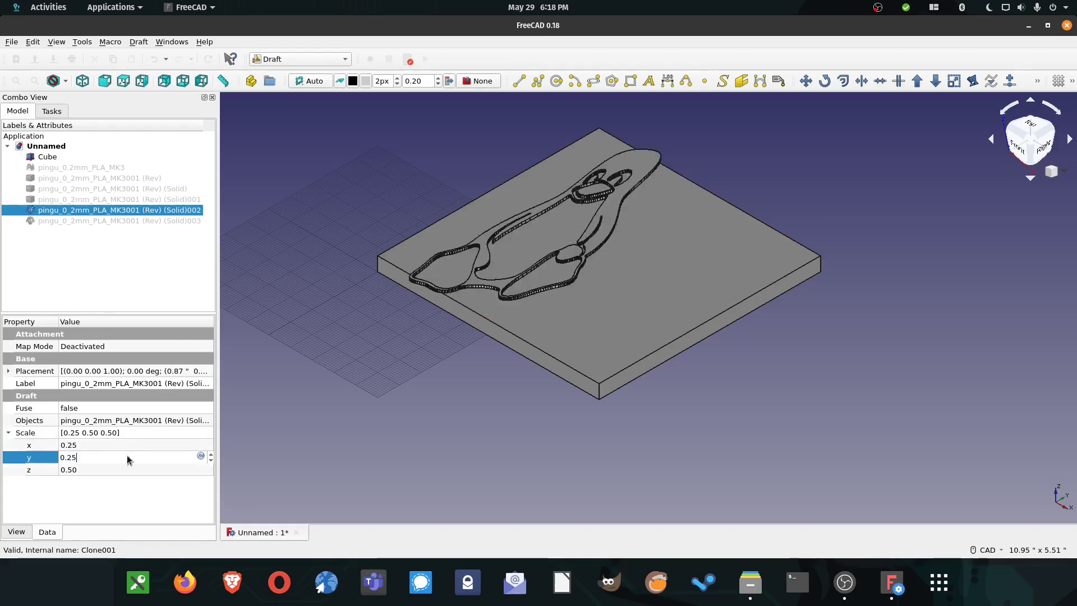
pyautogui.click(76, 471)
pyautogui.doubleClick(78, 470)
pyautogui.write('25')
pyautogui.press('Return')
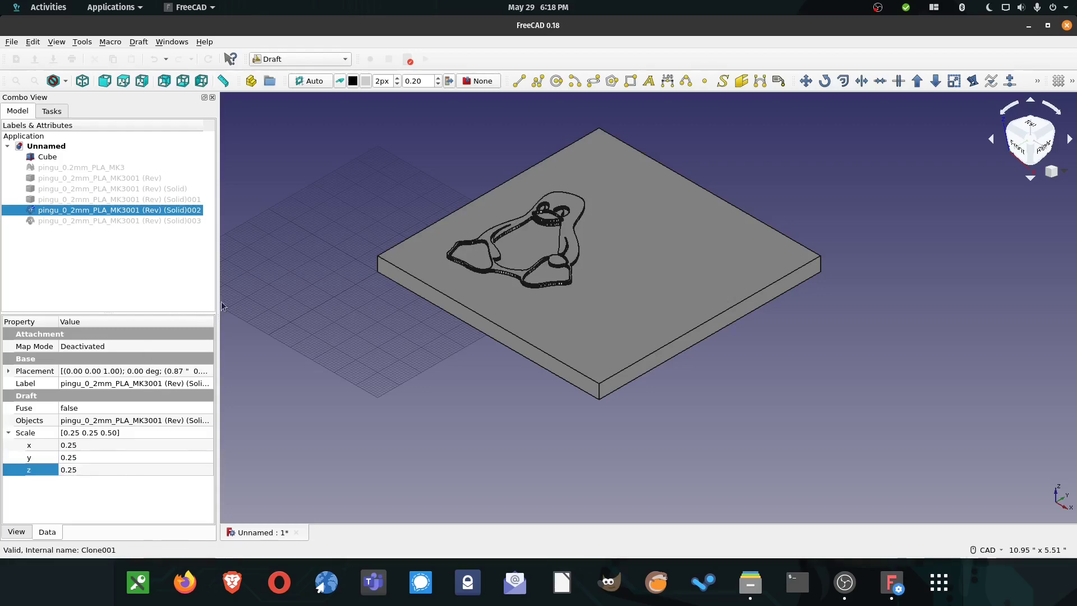
# - Frame the penguin and slide it across the plate along X and Y with Transform
pyautogui.scroll(5, 555, 275)
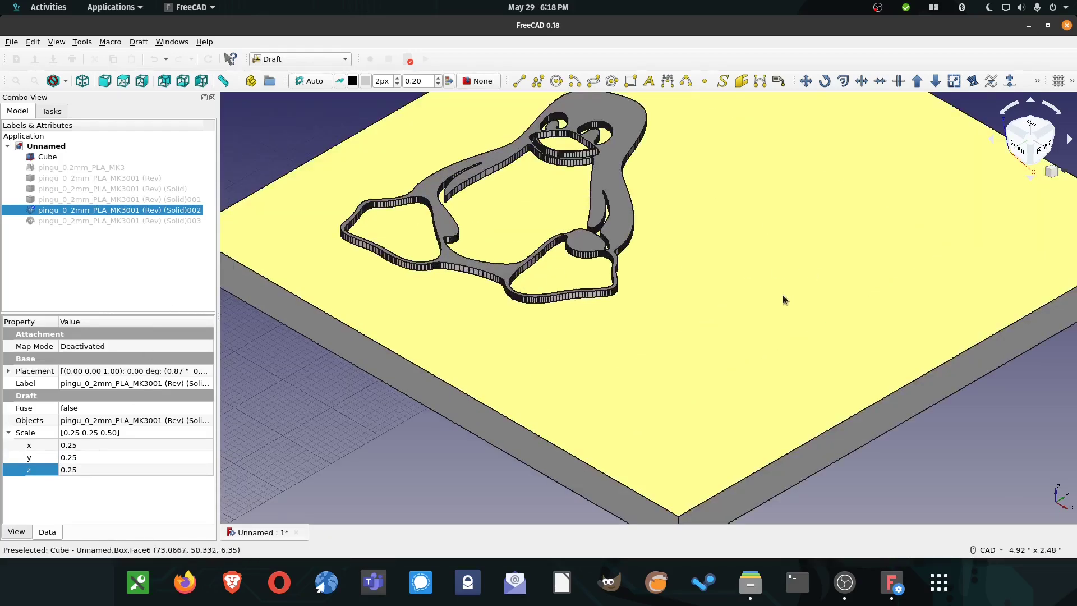
pyautogui.moveTo(871, 344); pyautogui.dragTo(954, 429, button='middle')
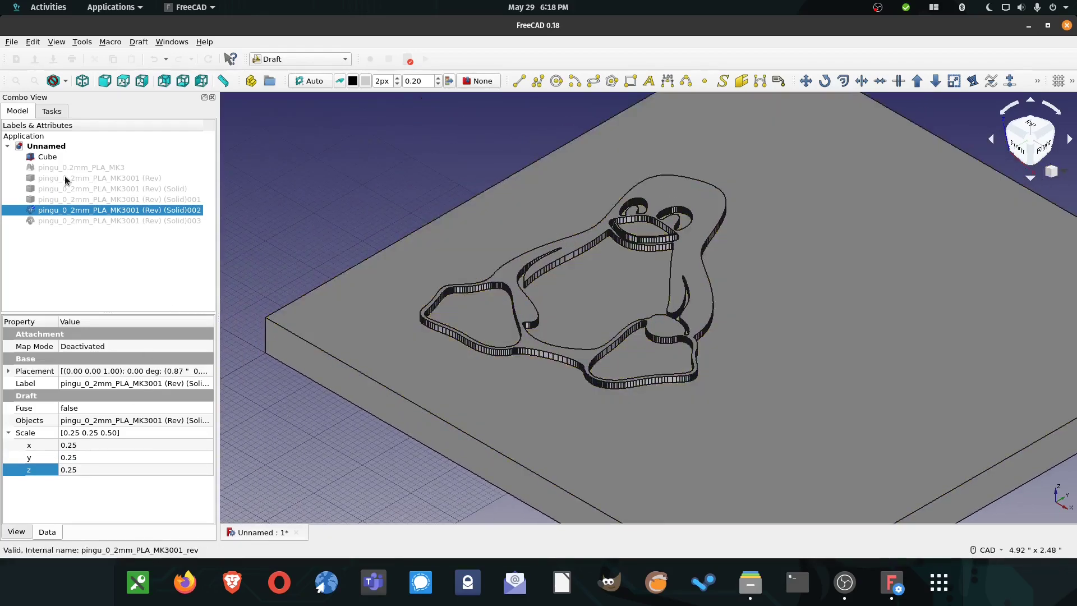
pyautogui.click(45, 213)
pyautogui.rightClick(72, 211)
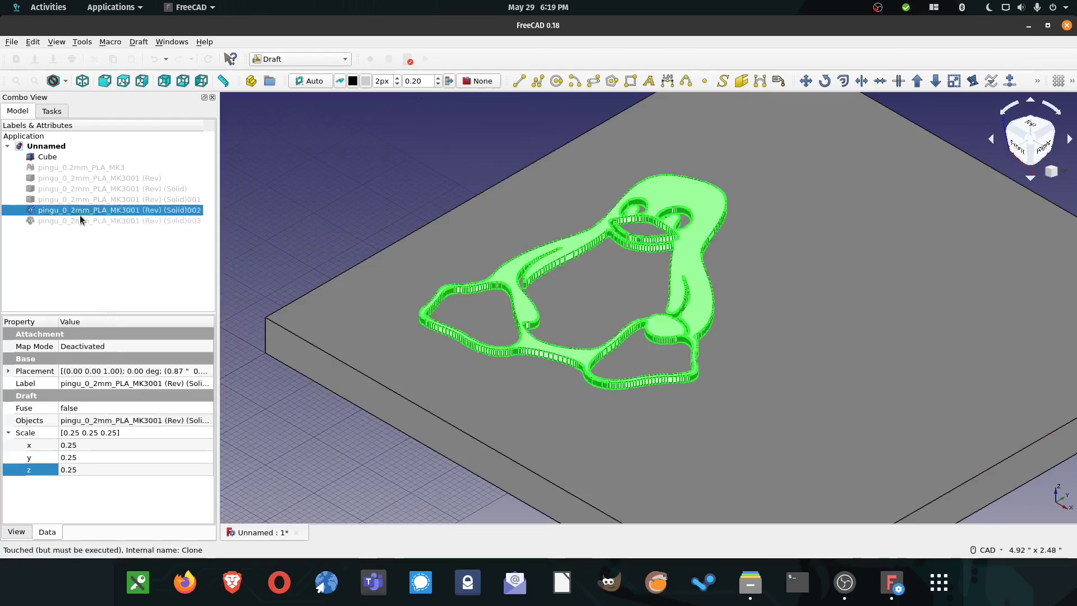
pyautogui.click(106, 215)
pyautogui.moveTo(582, 349); pyautogui.dragTo(677, 406)
pyautogui.moveTo(658, 293); pyautogui.dragTo(730, 249)
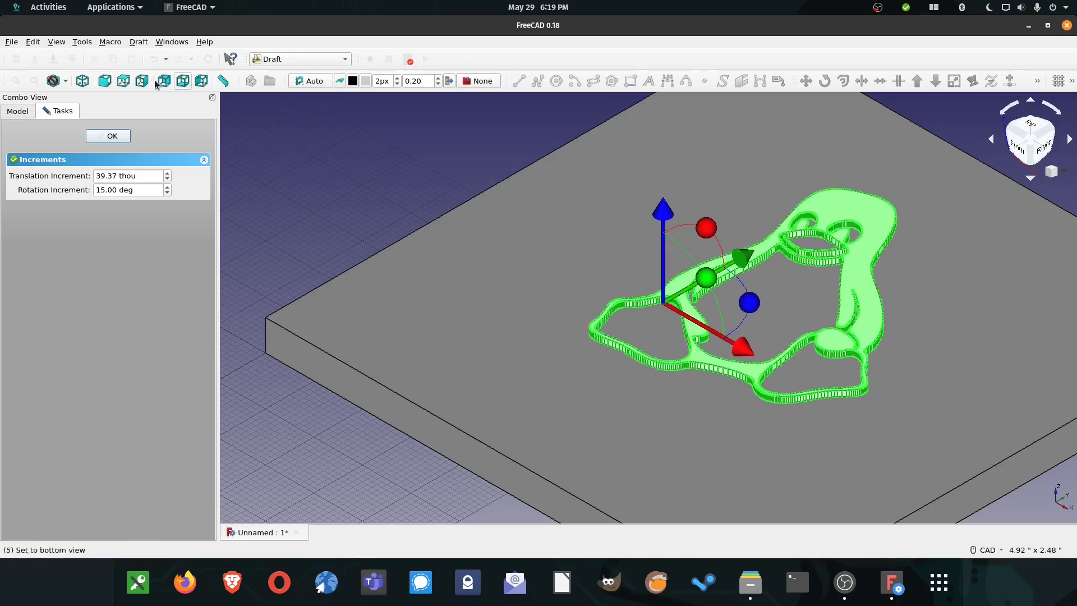
# - In Front view, lower the penguin into the plate, nudge it left and confirm
pyautogui.click(120, 82)
pyautogui.click(103, 81)
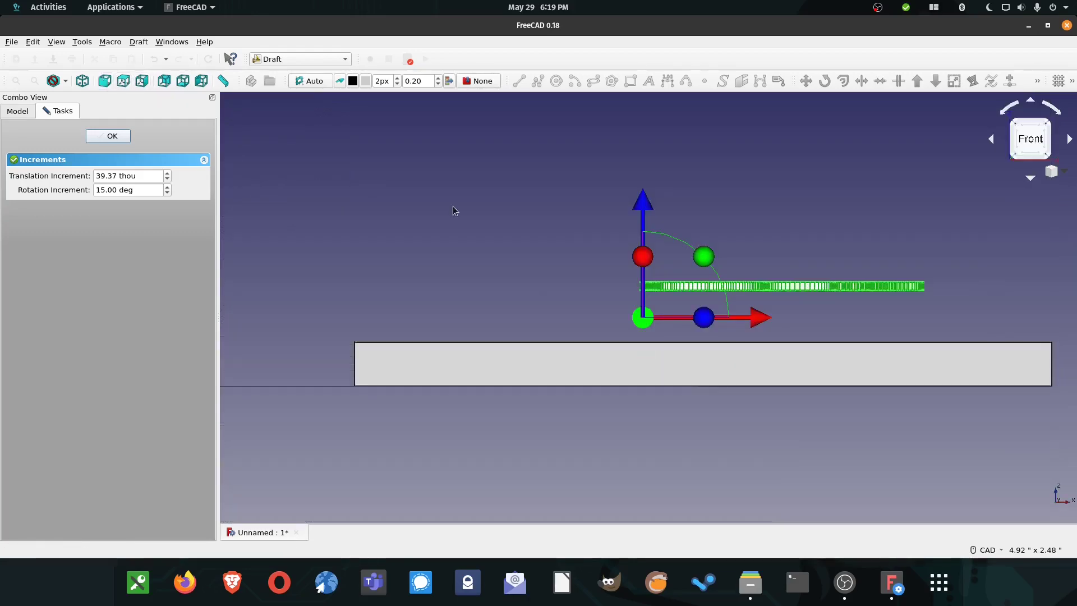
pyautogui.moveTo(645, 212); pyautogui.dragTo(649, 269)
pyautogui.moveTo(757, 372); pyautogui.dragTo(691, 373)
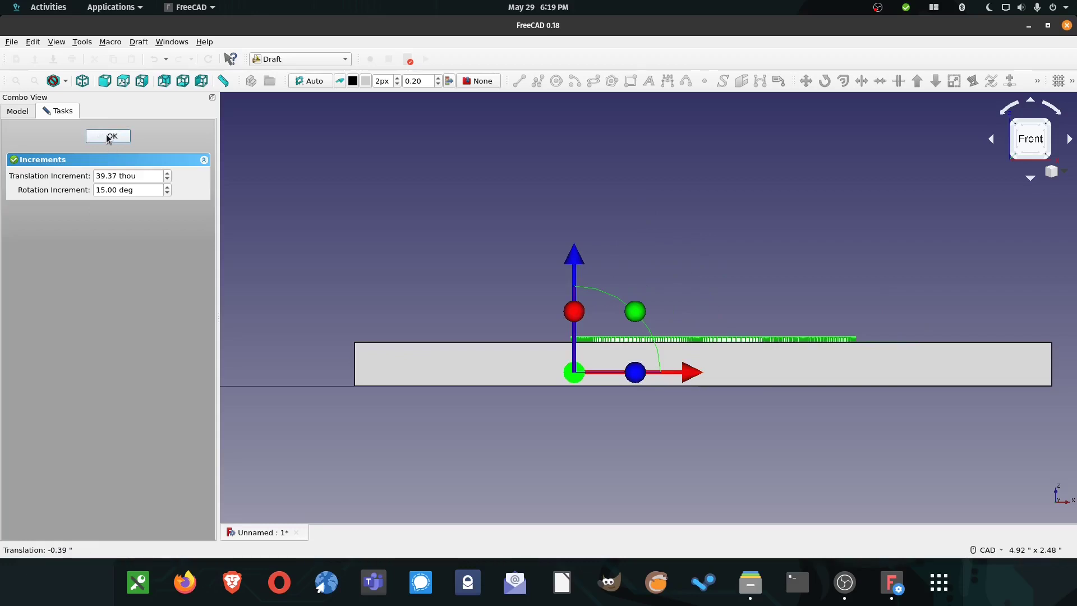
pyautogui.click(83, 82)
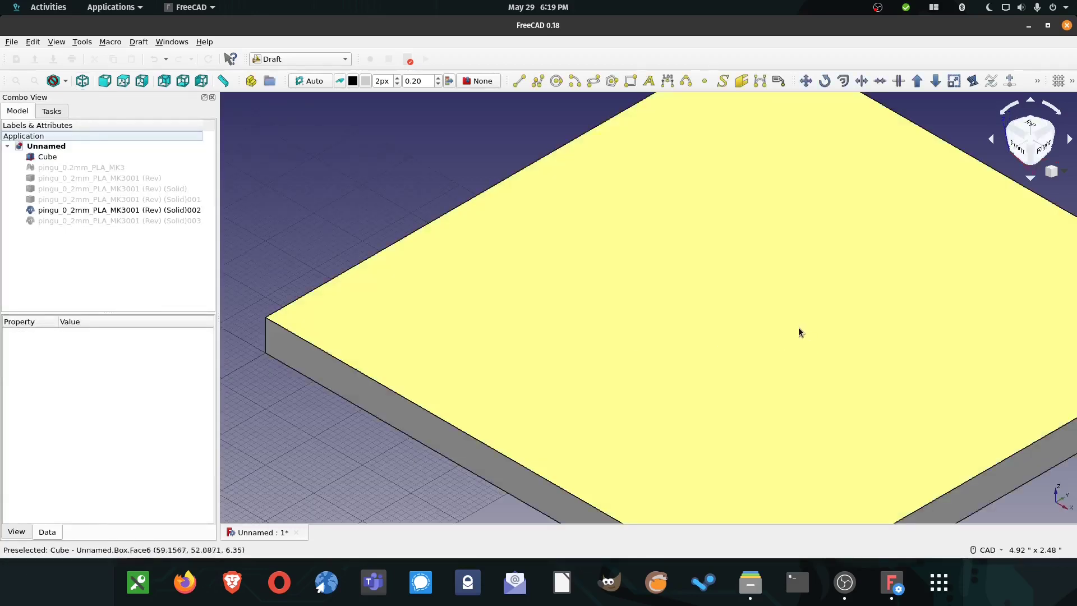
# - Raise the penguin clone (Solid)002 by 78.74 thou along Z with Transform
pyautogui.scroll(4, 873, 350)
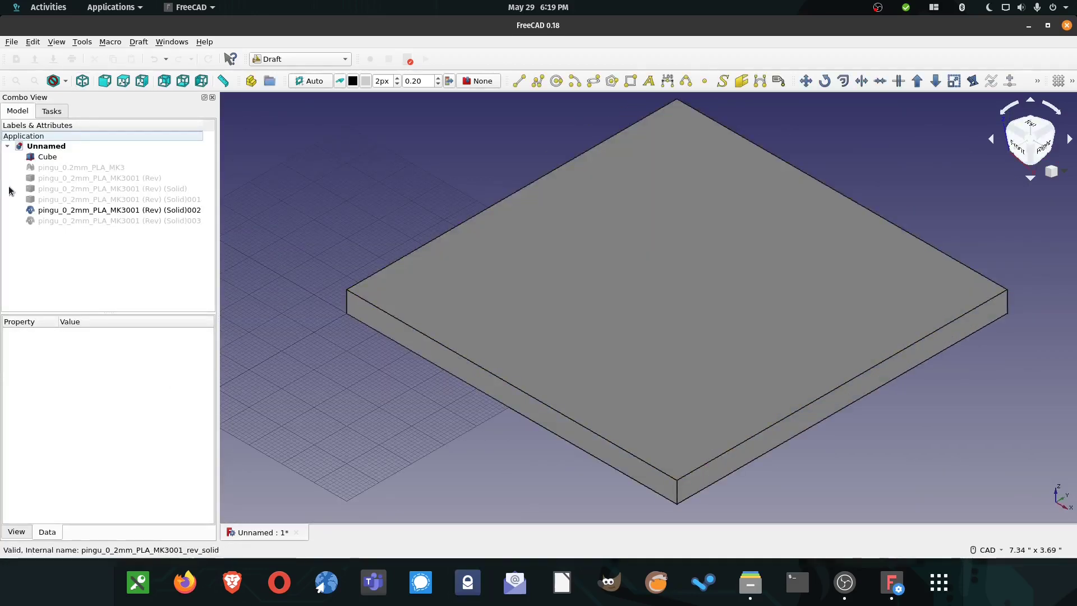
pyautogui.click(75, 211)
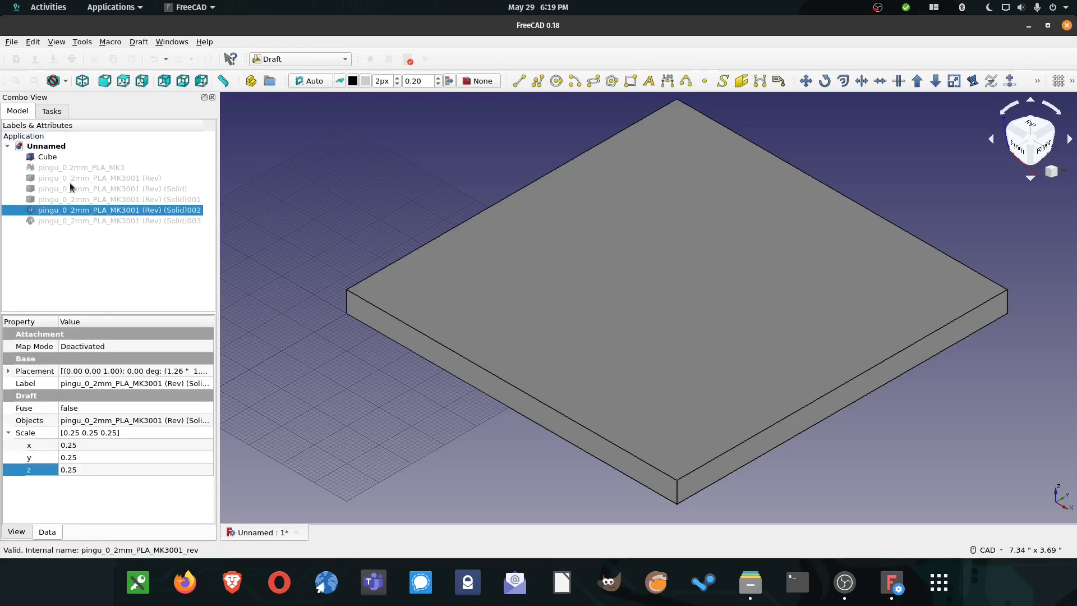
pyautogui.rightClick(70, 211)
pyautogui.click(84, 214)
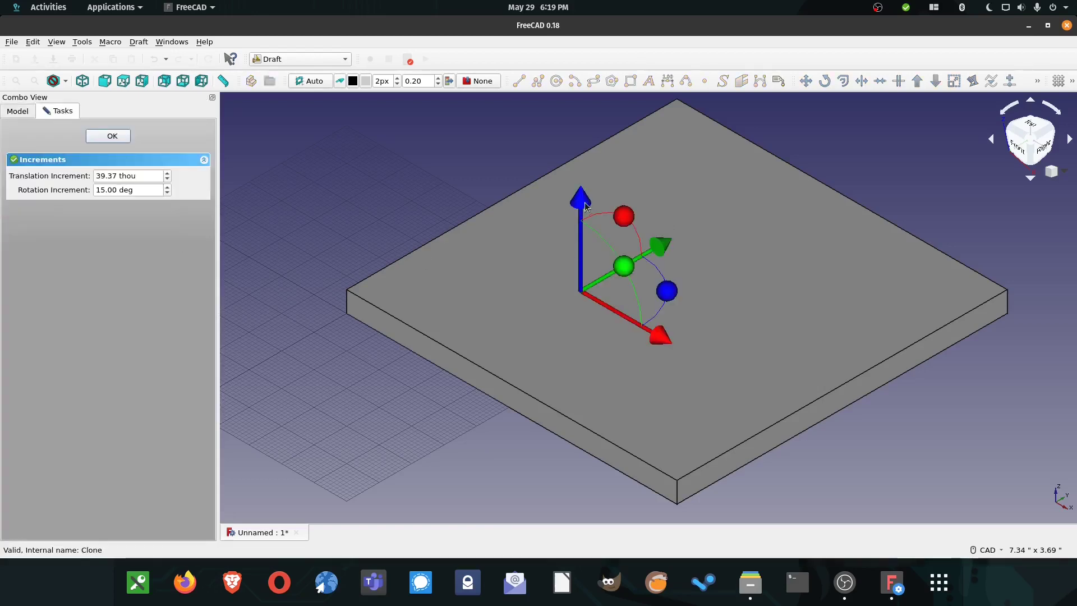
pyautogui.moveTo(585, 206); pyautogui.dragTo(585, 193)
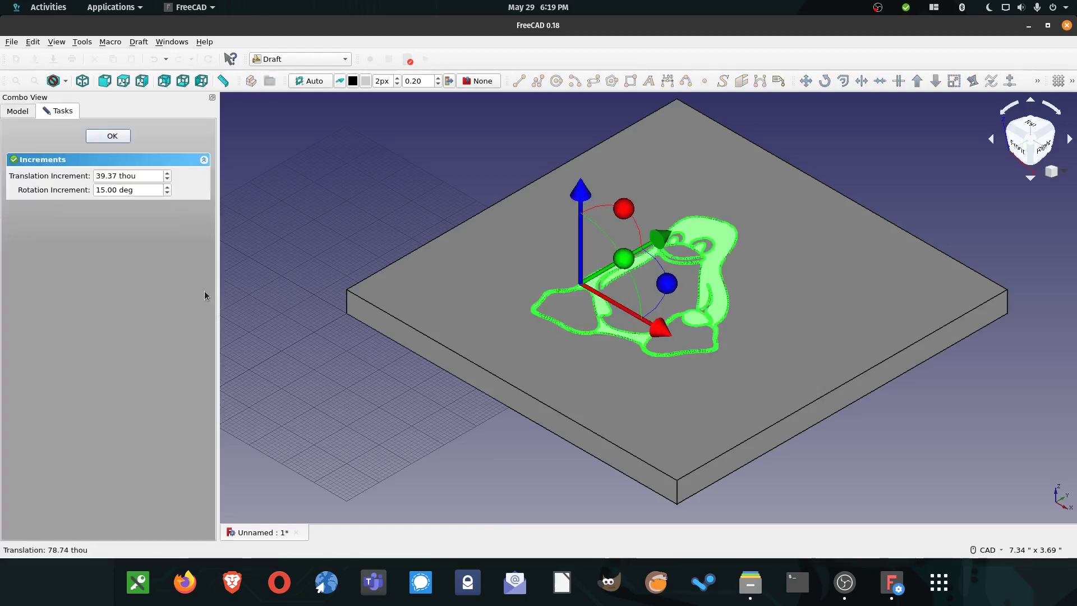
pyautogui.click(113, 136)
# - Fuse the penguin clone and the Cube plate in the Part workbench
pyautogui.click(88, 210)
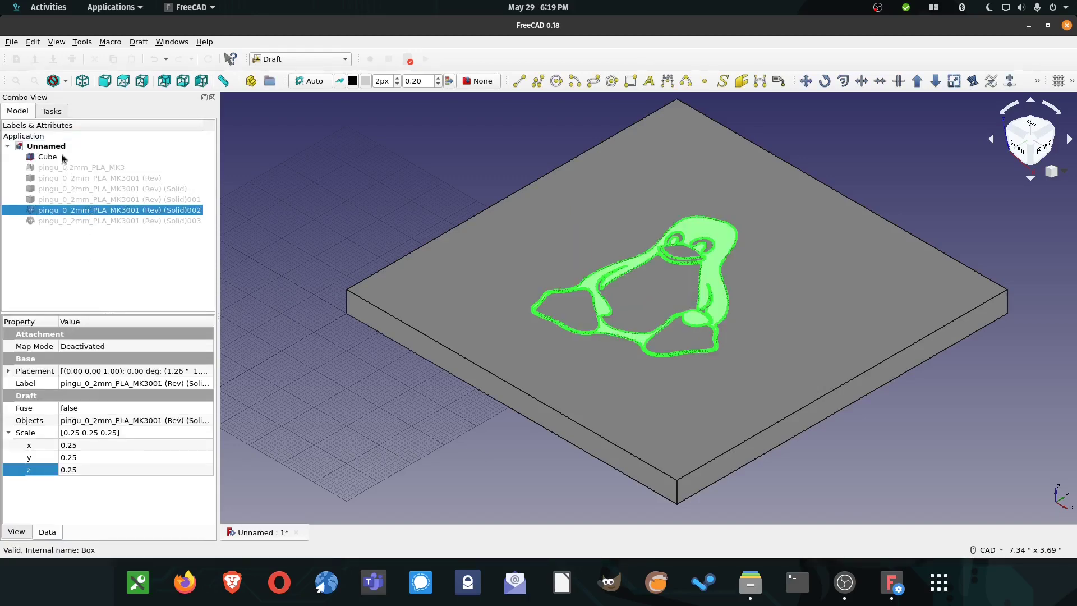
pyautogui.keyDown('ctrl'); pyautogui.click(153, 158); pyautogui.keyUp('ctrl')
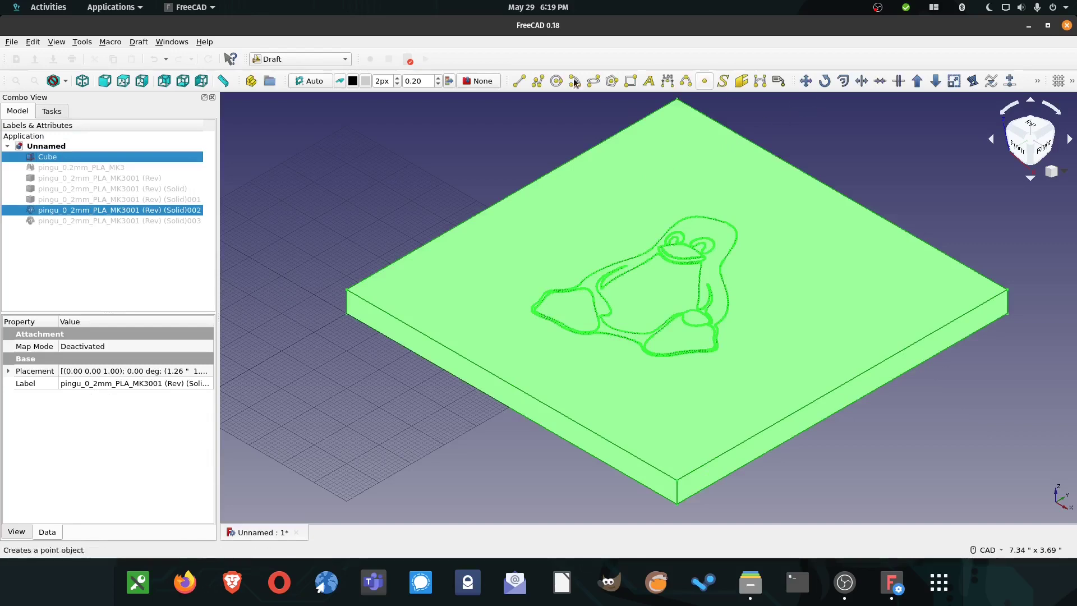
pyautogui.click(315, 58)
pyautogui.click(309, 185)
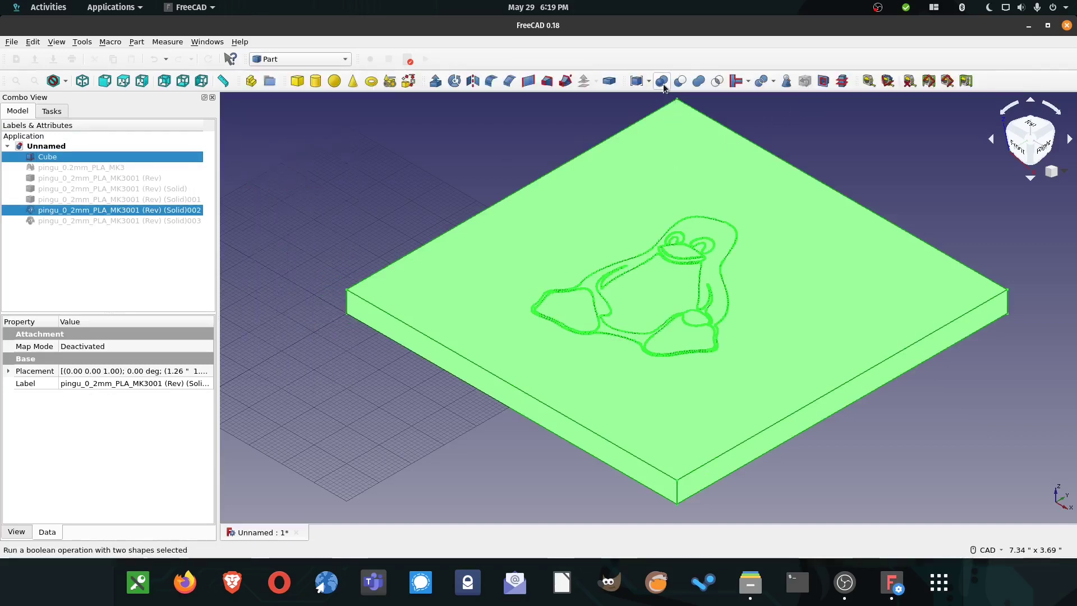
pyautogui.click(699, 83)
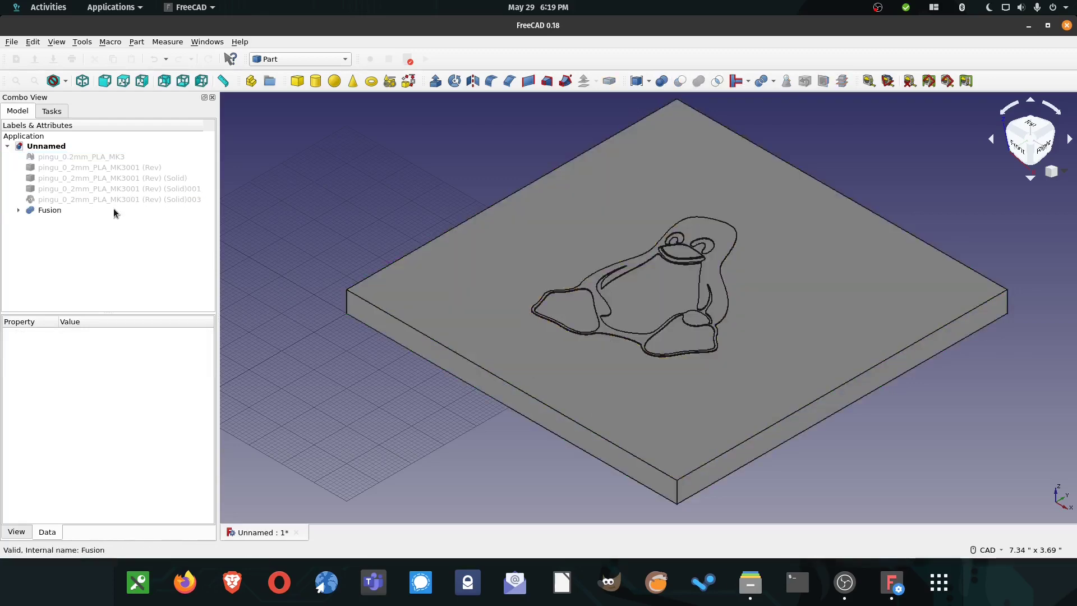
# - Reselect the penguin clone and the Cube plate instead of the Fusion result
pyautogui.click(109, 210)
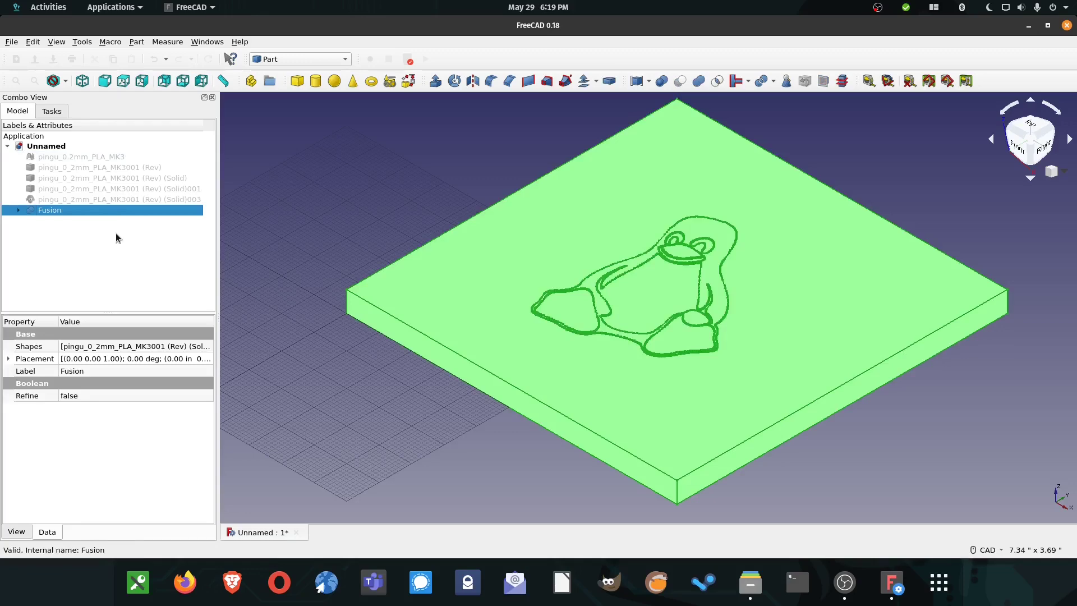
pyautogui.click(116, 236)
pyautogui.click(516, 365)
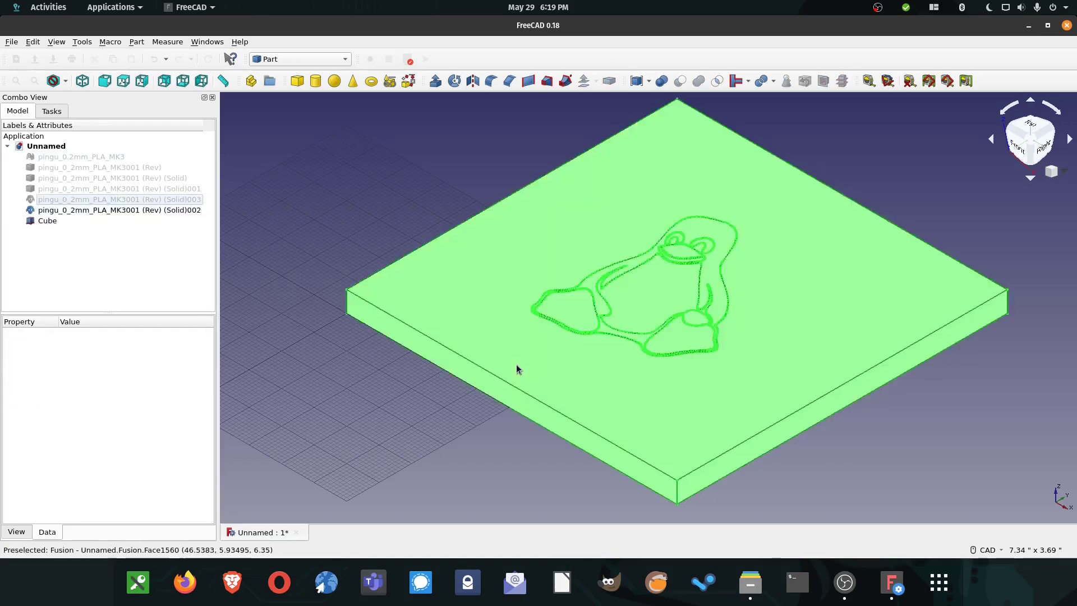
pyautogui.click(89, 210)
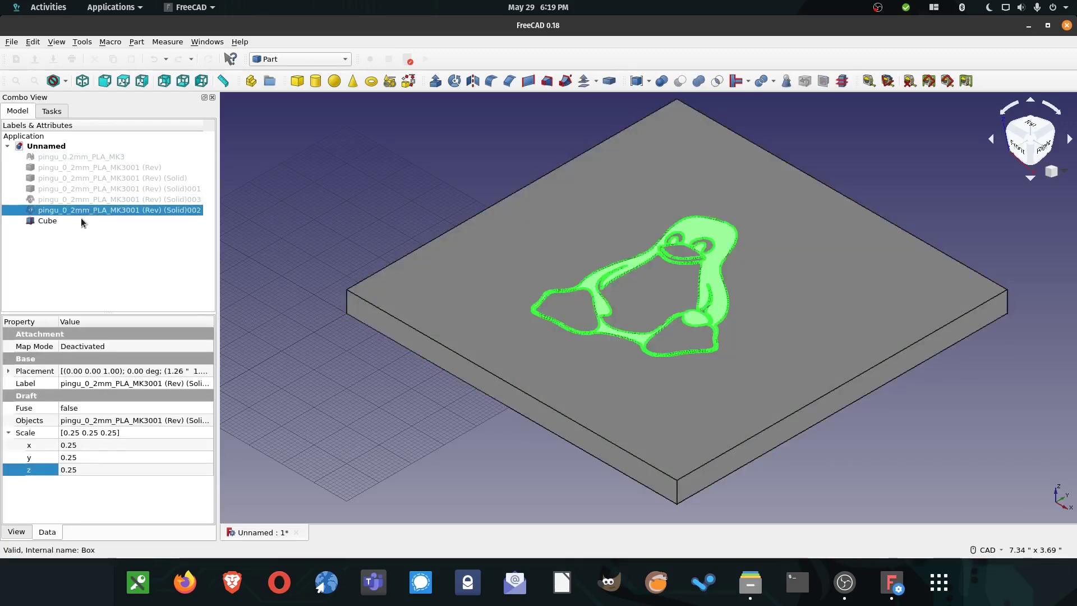
pyautogui.click(81, 220)
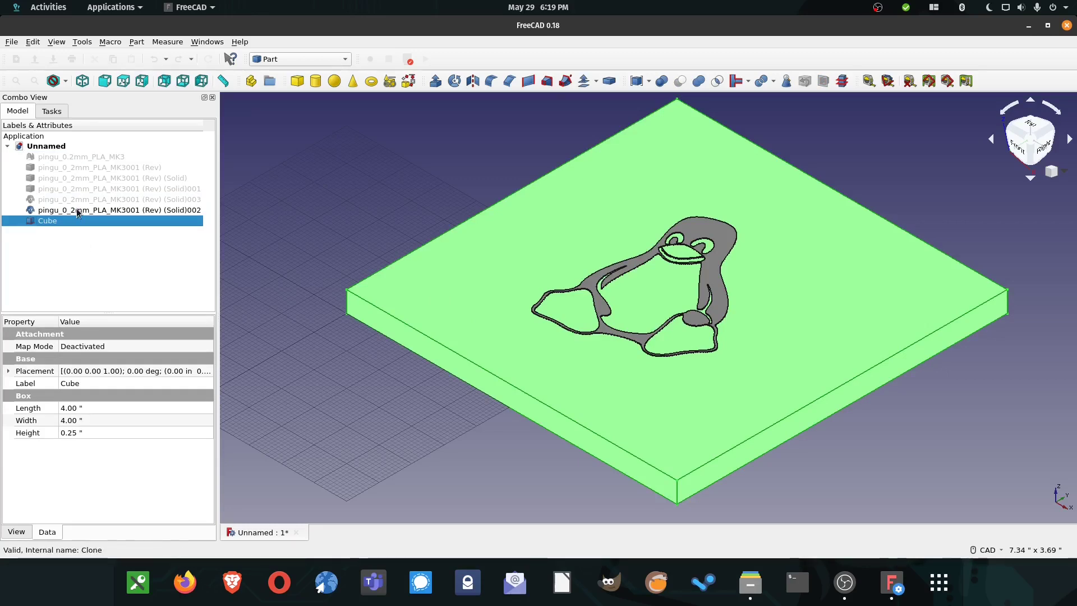
# - Subtract the penguin clone from the Cube plate with Part Boolean Cut
pyautogui.keyDown('ctrl'); pyautogui.click(77, 211); pyautogui.keyUp('ctrl')
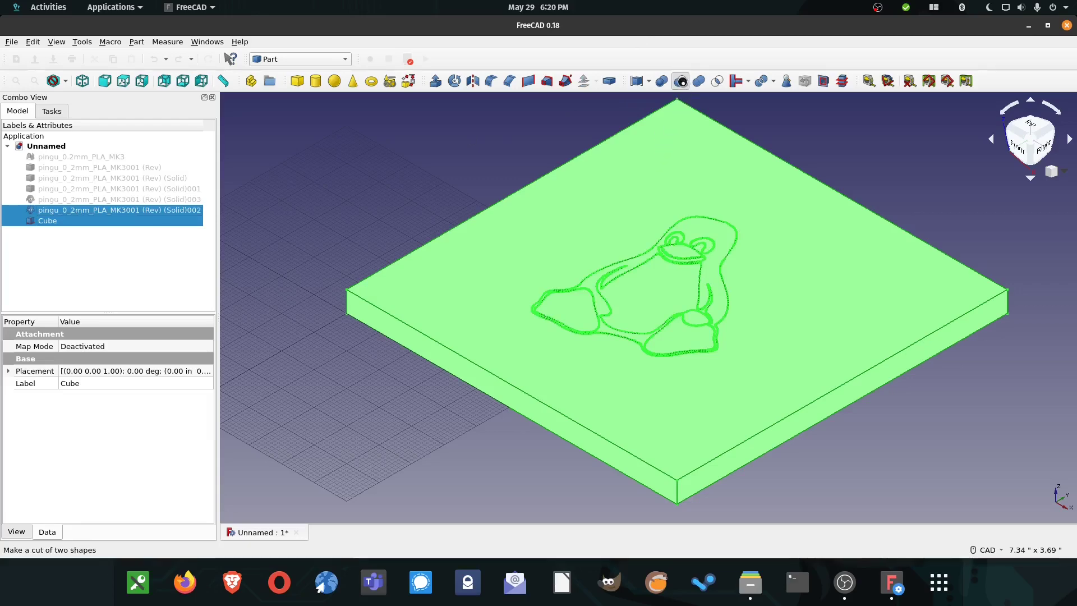
pyautogui.click(681, 81)
pyautogui.scroll(5, 601, 220)
pyautogui.scroll(-10, 829, 397)
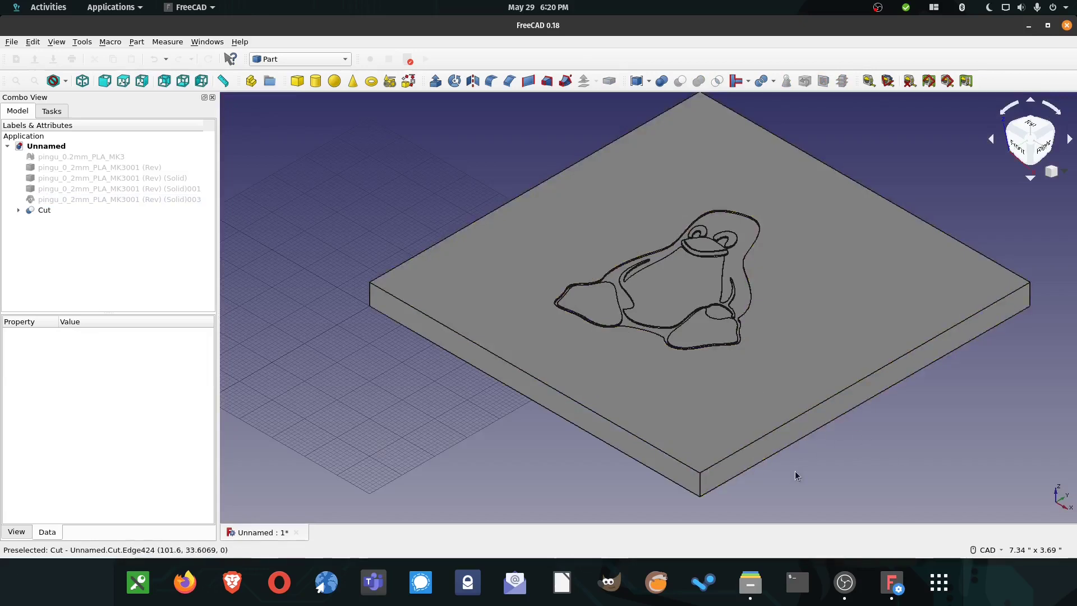
pyautogui.scroll(-2, 735, 393)
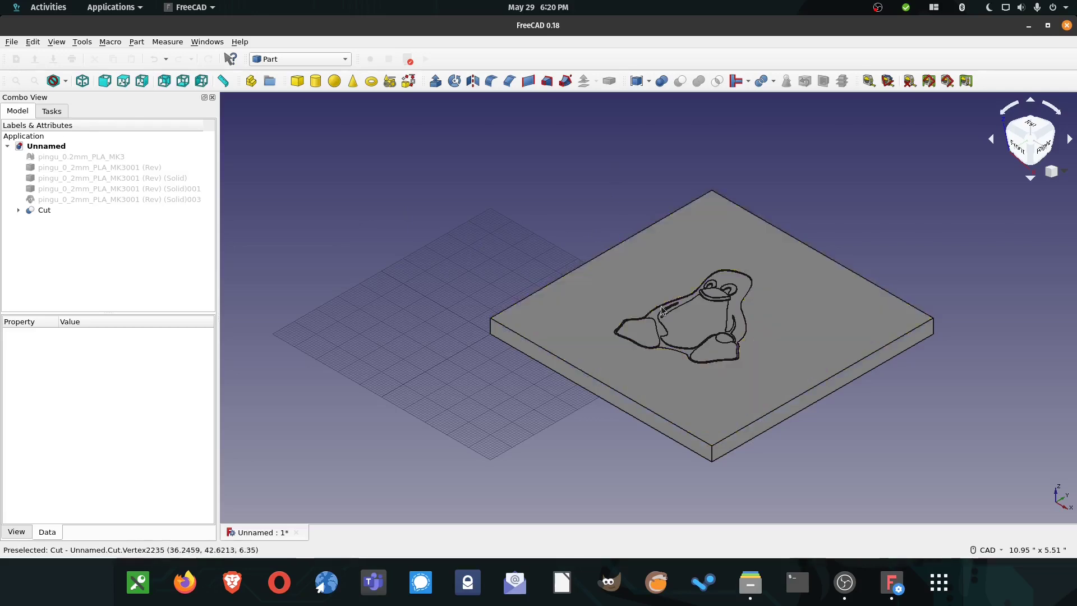
# - Chamfer the plate's selected top edges with a 0.25 in length
pyautogui.click(850, 371)
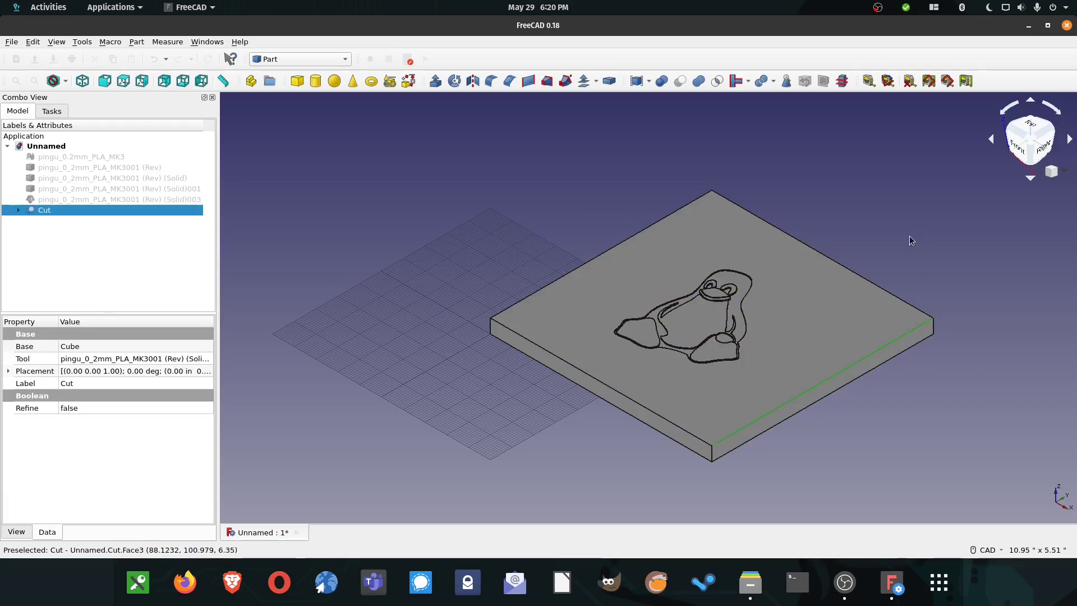
pyautogui.keyDown('ctrl'); pyautogui.click(837, 263); pyautogui.keyUp('ctrl')
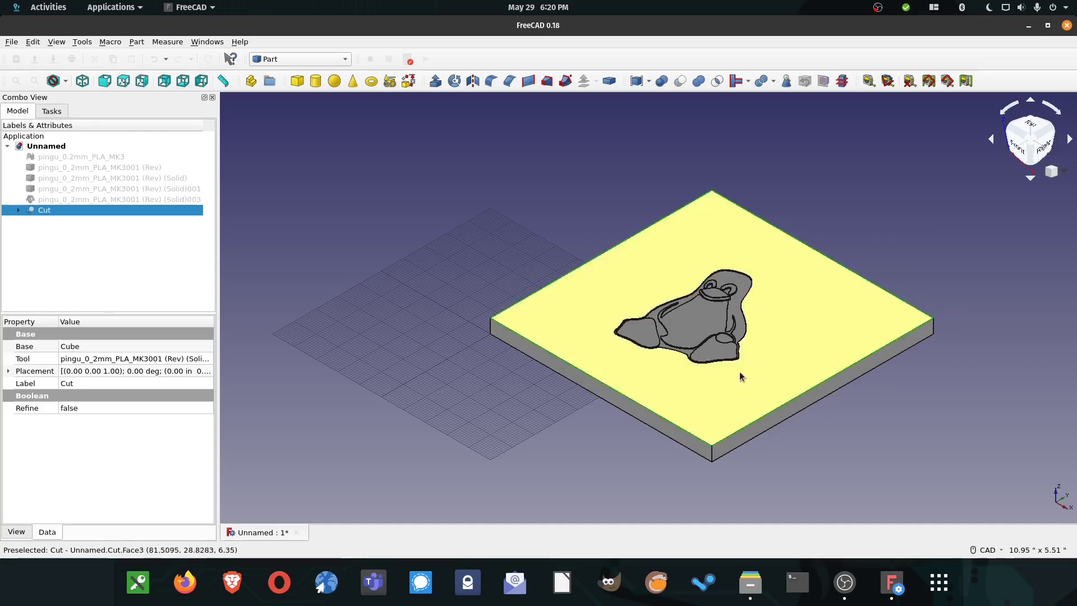
pyautogui.scroll(4, 730, 399)
pyautogui.scroll(-2, 780, 373)
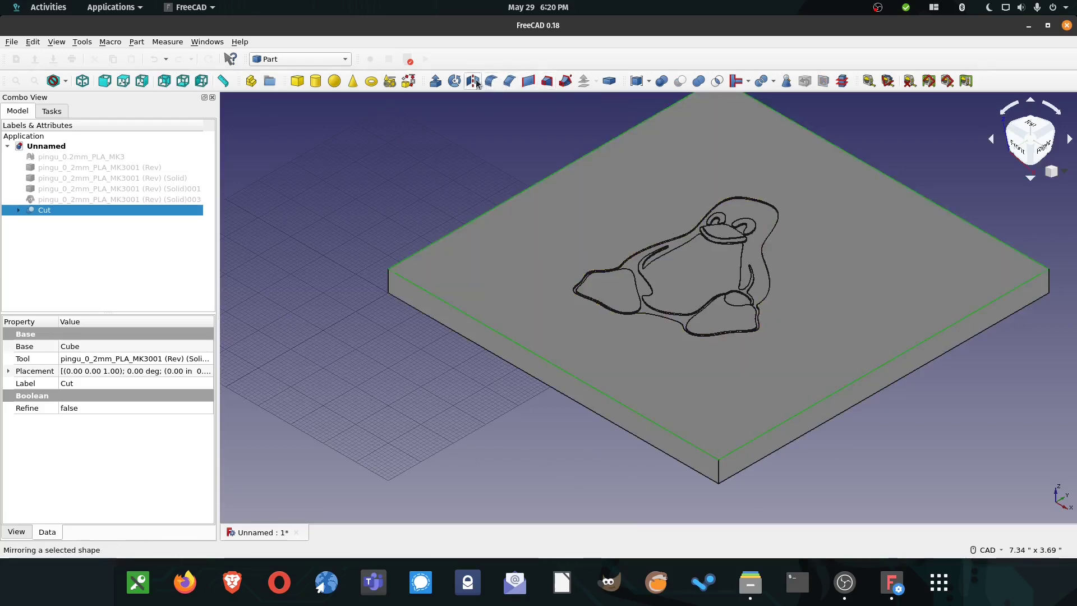
pyautogui.click(510, 82)
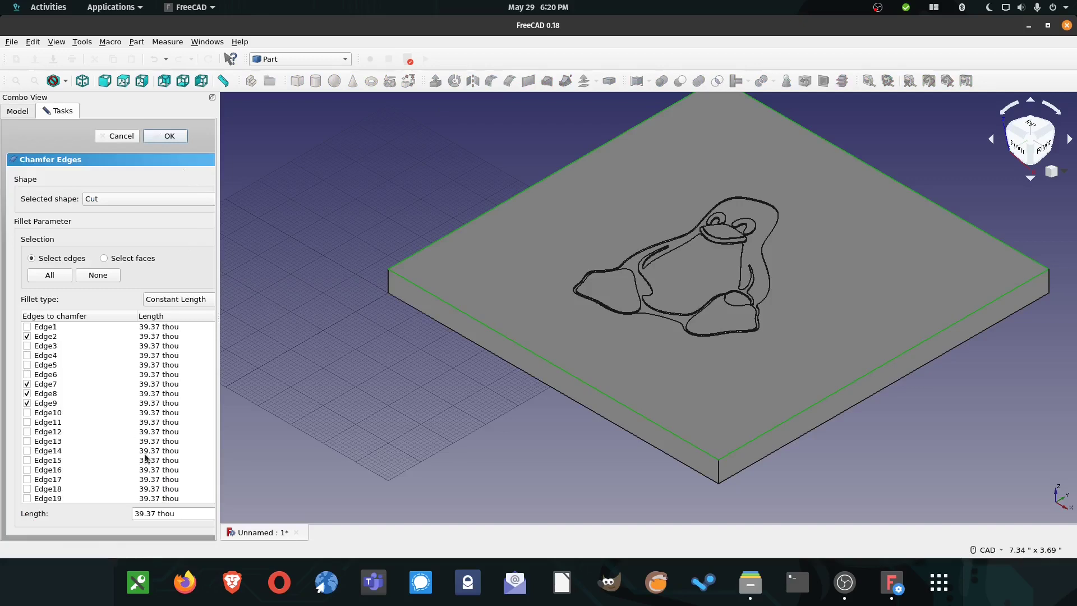
pyautogui.moveTo(200, 513); pyautogui.dragTo(114, 517)
pyautogui.write('0.')
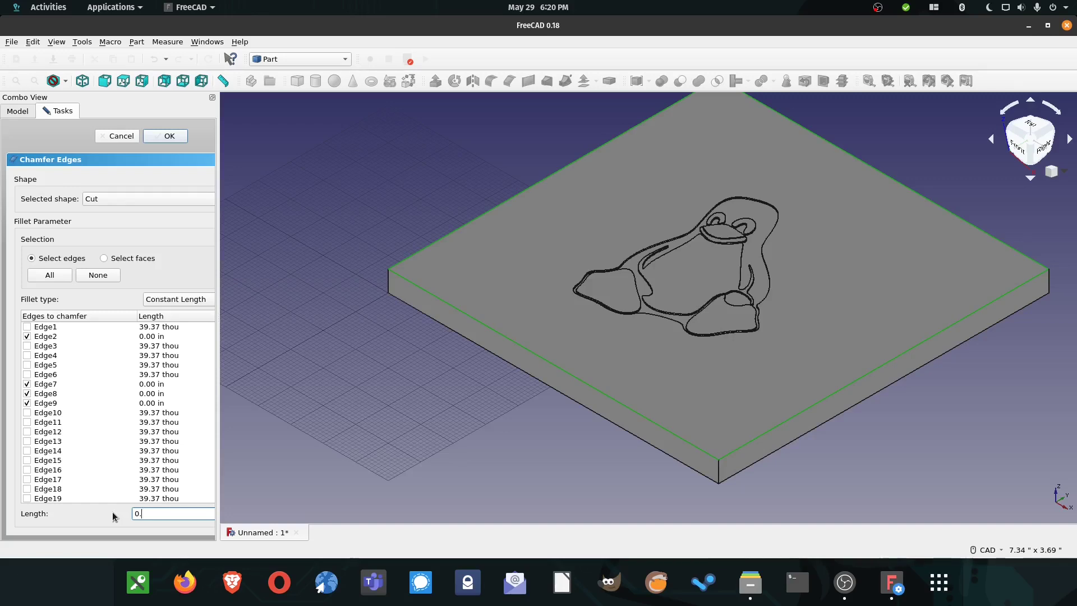
pyautogui.write('25')
pyautogui.press('Return')
pyautogui.scroll(6, 679, 469)
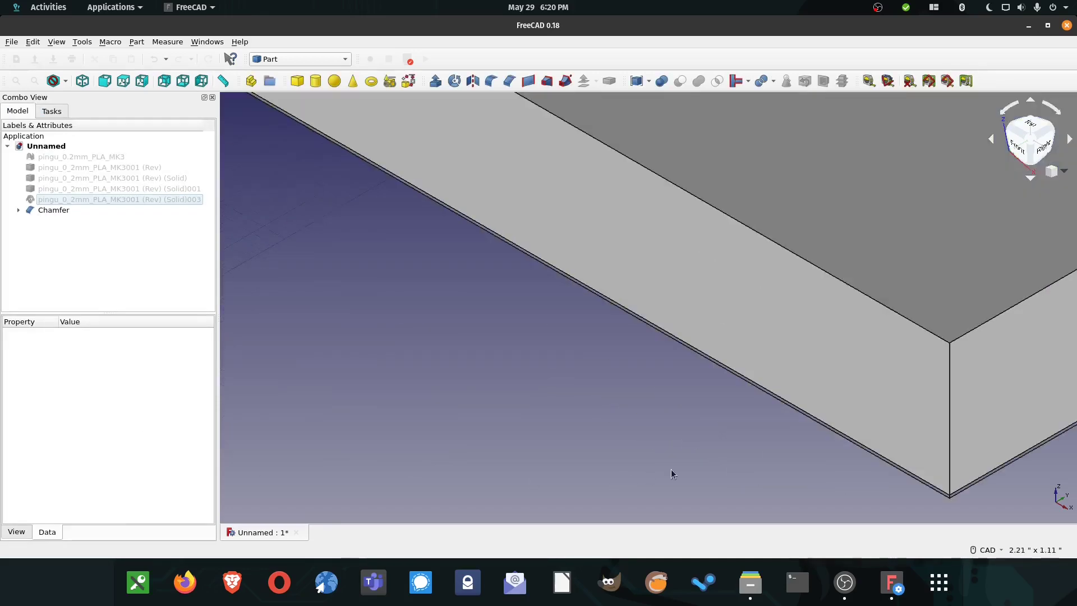
pyautogui.scroll(4, 806, 413)
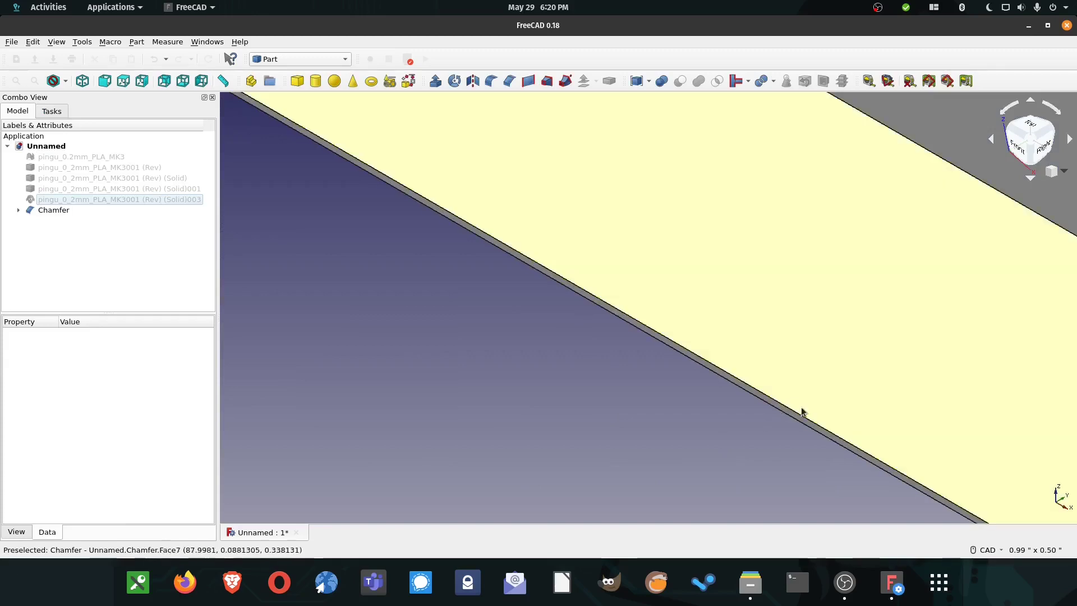
pyautogui.scroll(-10, 805, 387)
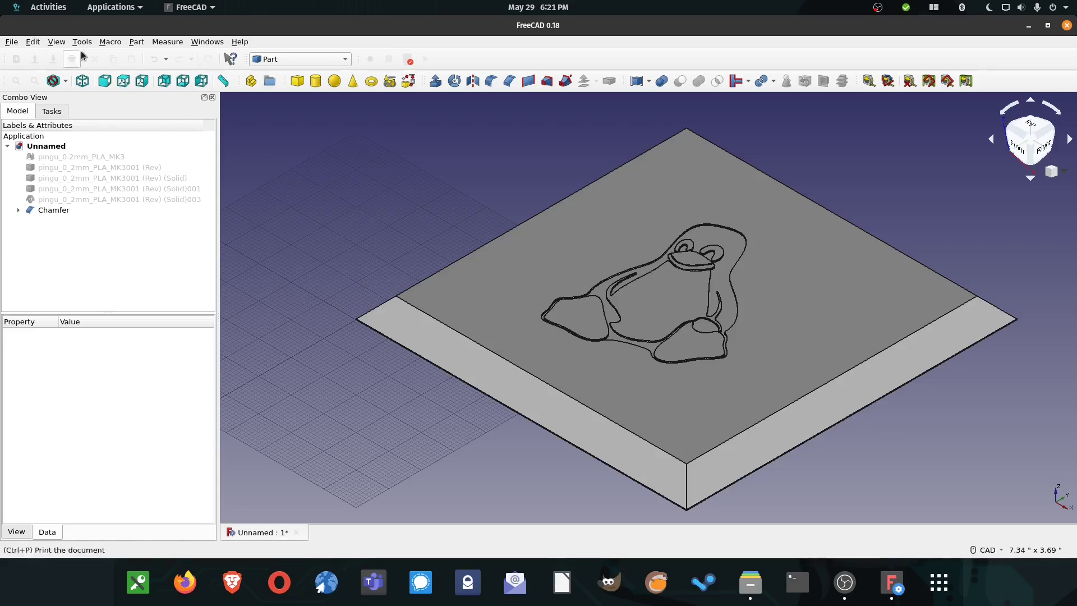
# - Create a Part Cylinder and move it along Y and X onto a plate corner
pyautogui.click(136, 43)
pyautogui.press('Escape')
pyautogui.click(316, 81)
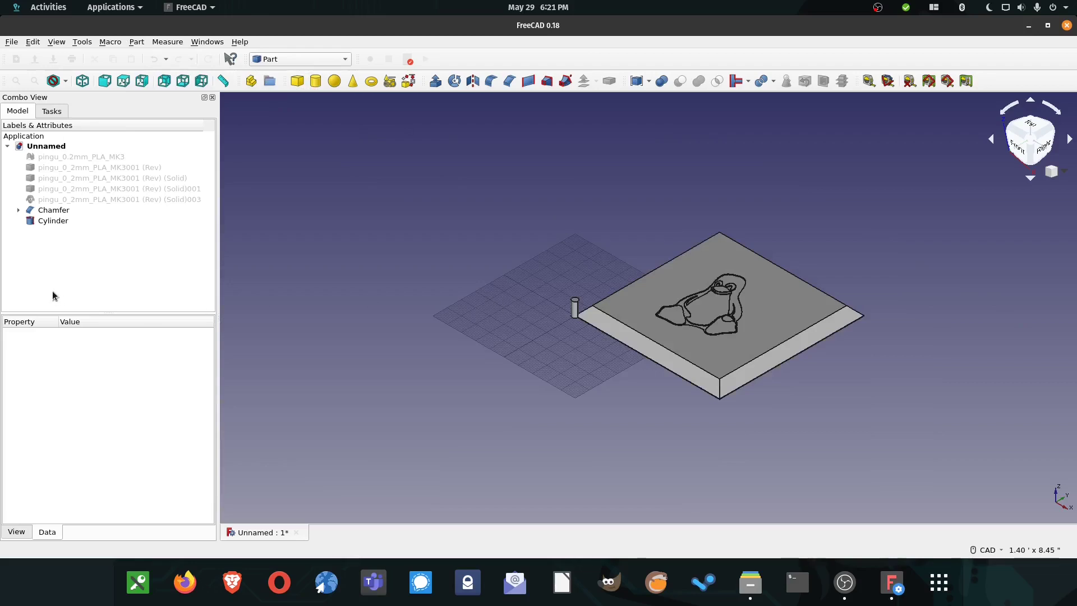
pyautogui.rightClick(65, 222)
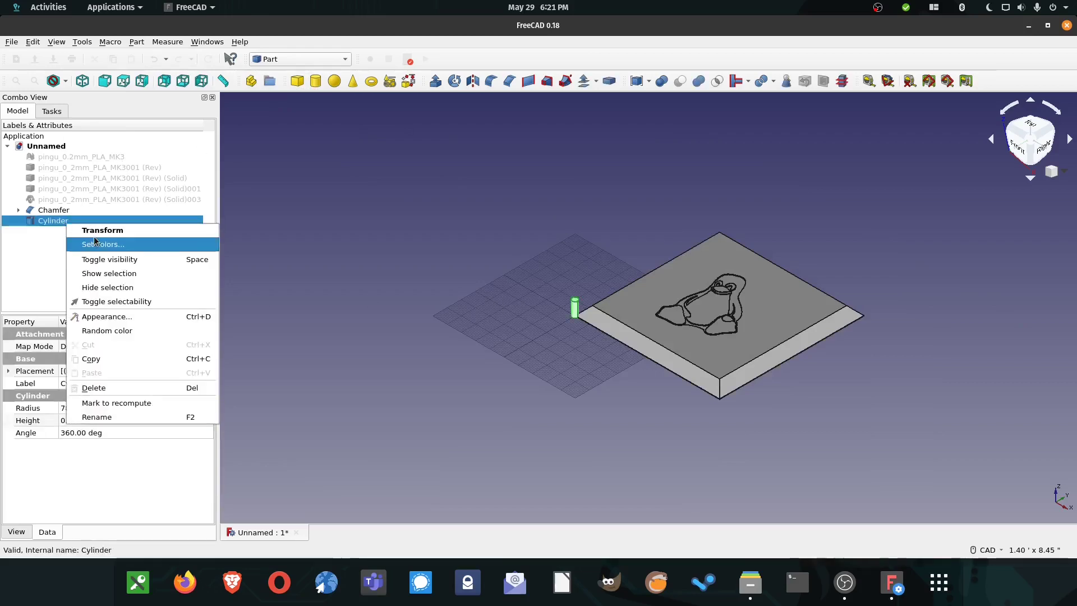
pyautogui.click(100, 231)
pyautogui.moveTo(655, 270); pyautogui.dragTo(681, 255)
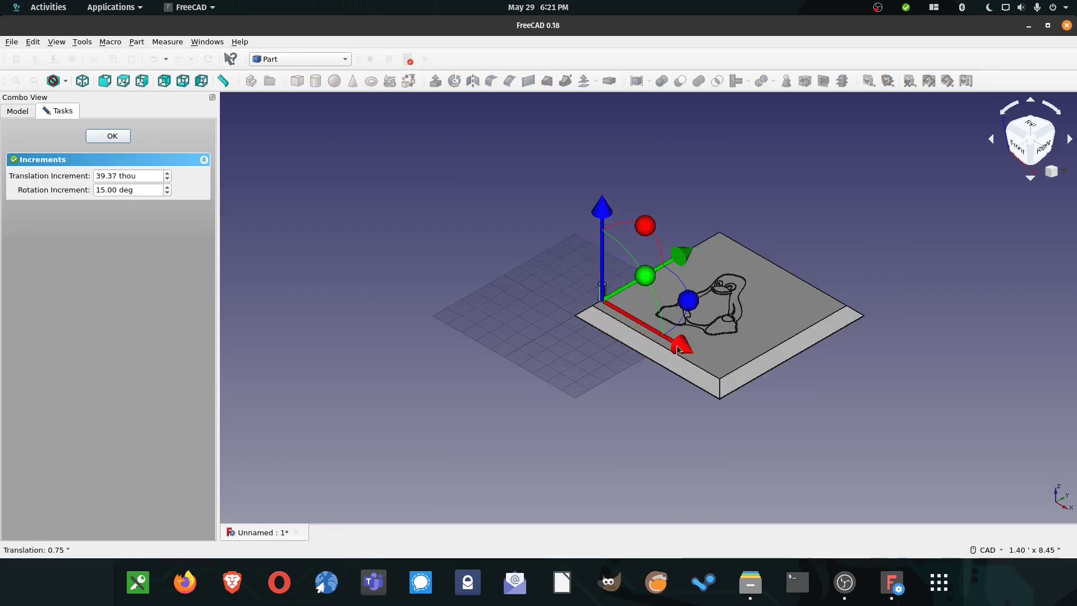
pyautogui.moveTo(678, 350); pyautogui.dragTo(698, 359)
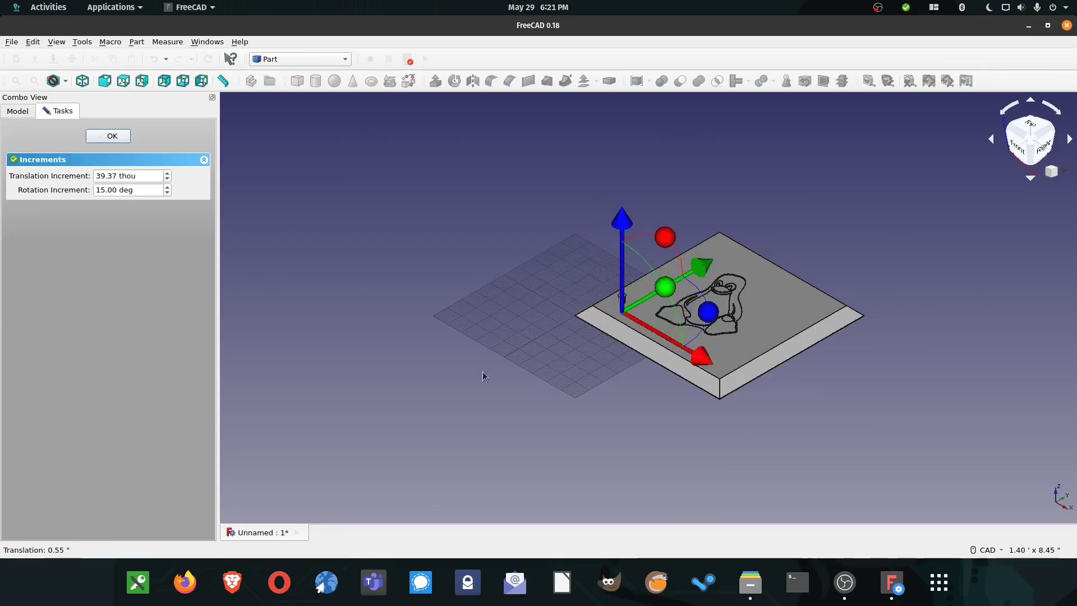
pyautogui.click(105, 138)
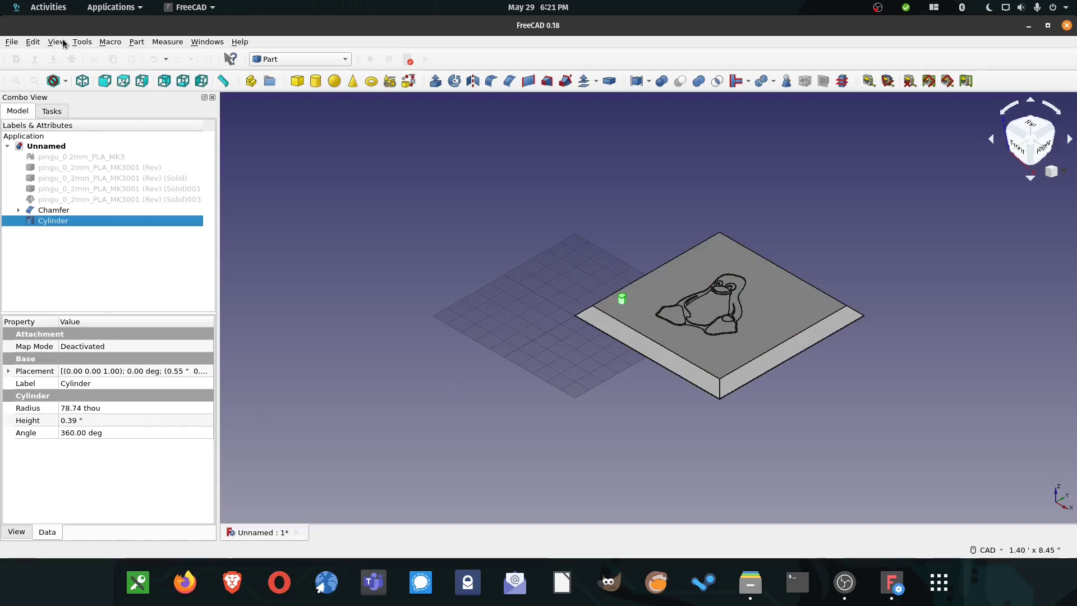
# - Duplicate the positioned cylinder twice with Edit > Duplicate selection
pyautogui.click(35, 44)
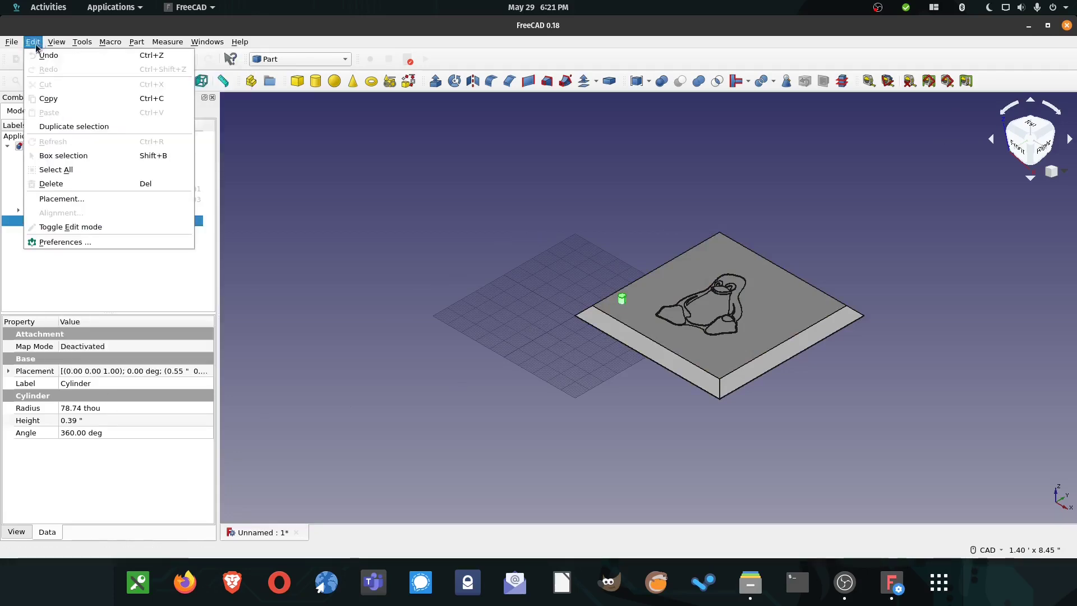
pyautogui.click(89, 130)
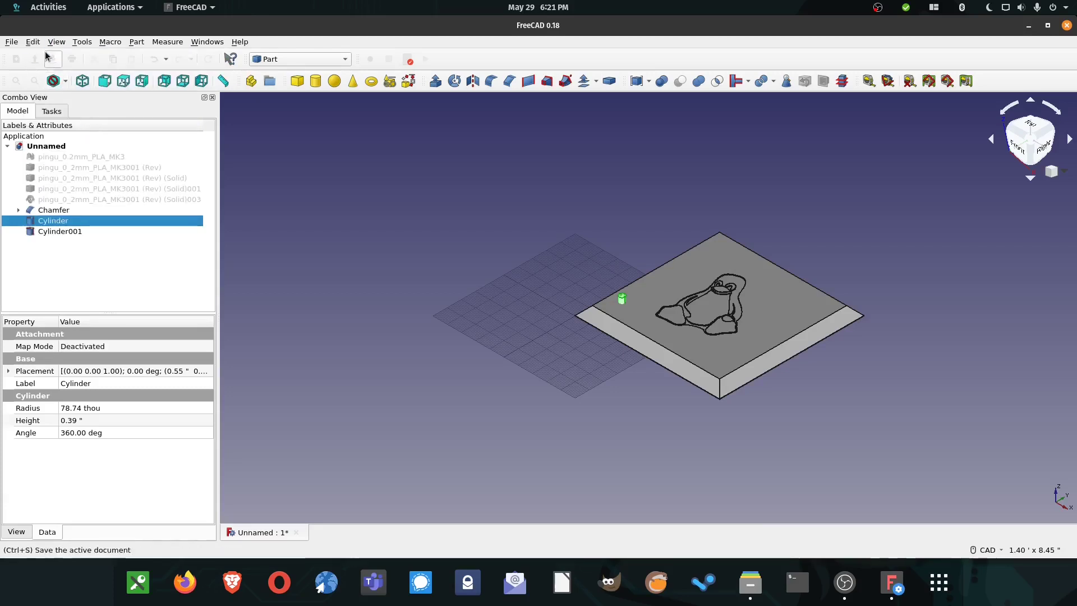
pyautogui.click(34, 42)
pyautogui.click(39, 127)
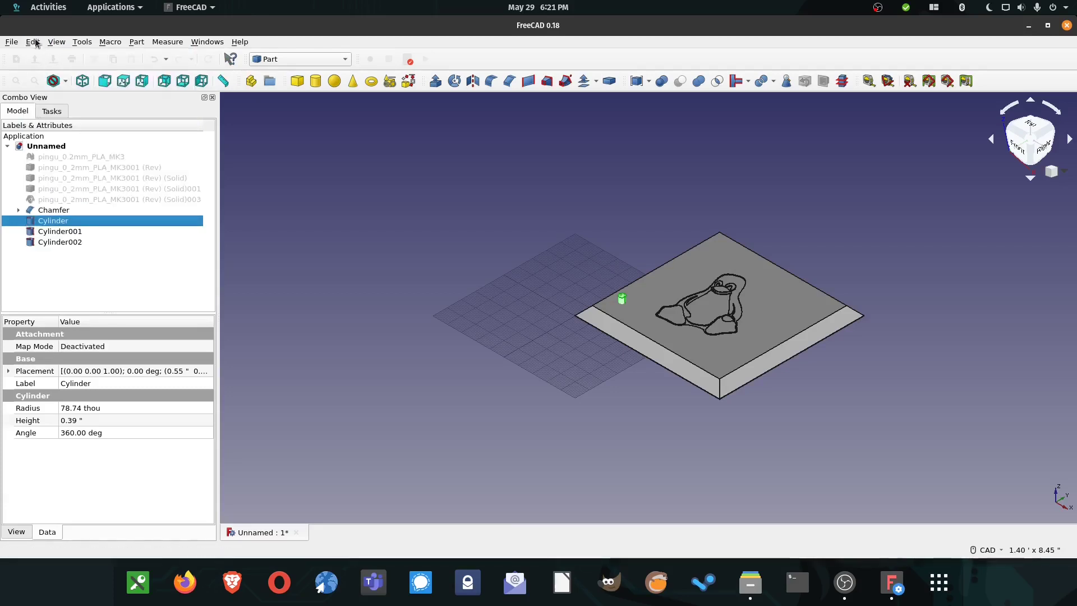
# - Make a third cylinder copy and move Cylinder001 along Y to the back corner
pyautogui.click(34, 42)
pyautogui.click(45, 127)
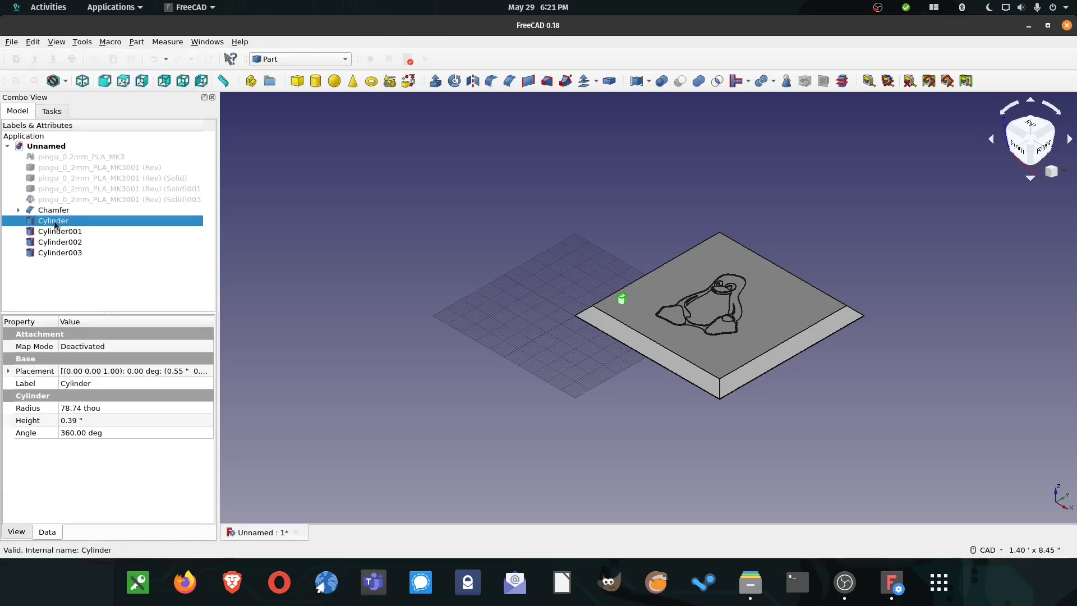
pyautogui.click(55, 233)
pyautogui.rightClick(69, 237)
pyautogui.click(89, 242)
pyautogui.moveTo(703, 273); pyautogui.dragTo(799, 219)
pyautogui.click(118, 137)
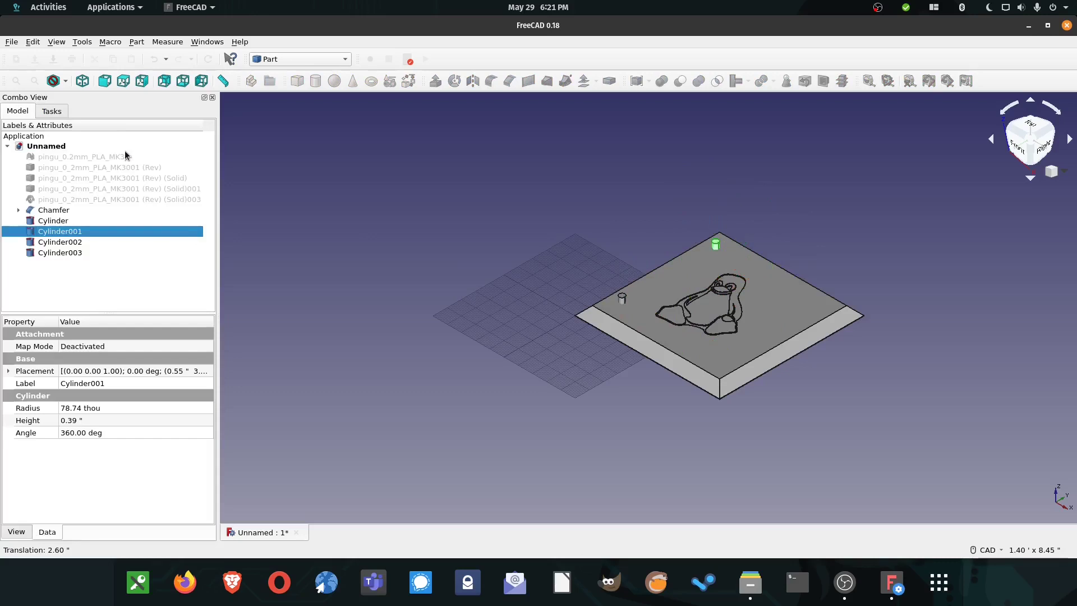
# - Move Cylinder002 along X to the front corner
pyautogui.rightClick(90, 241)
pyautogui.click(106, 255)
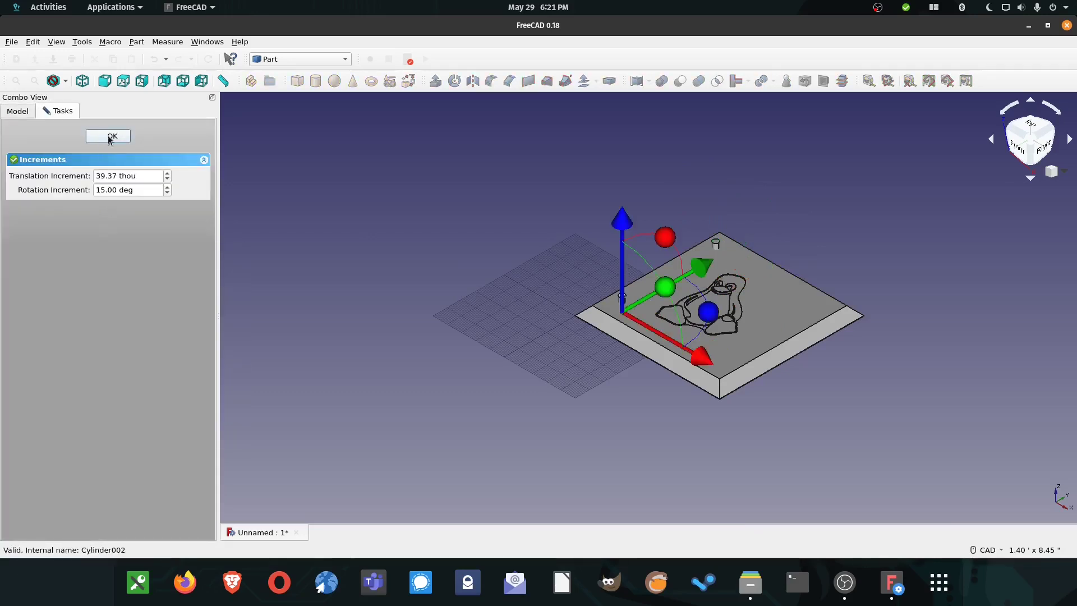
pyautogui.moveTo(696, 355); pyautogui.dragTo(793, 409)
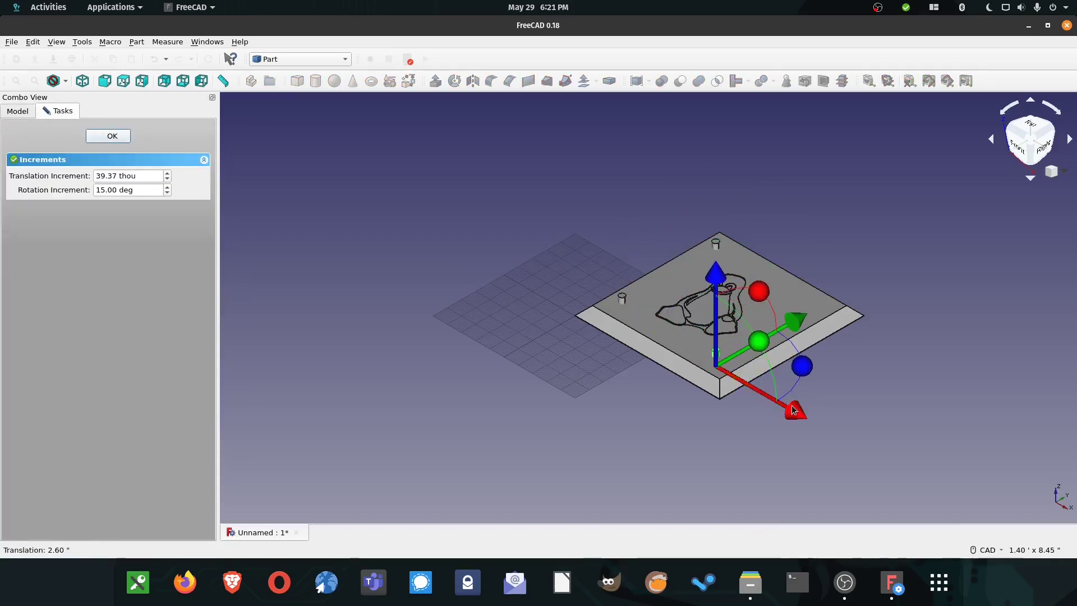
pyautogui.click(109, 135)
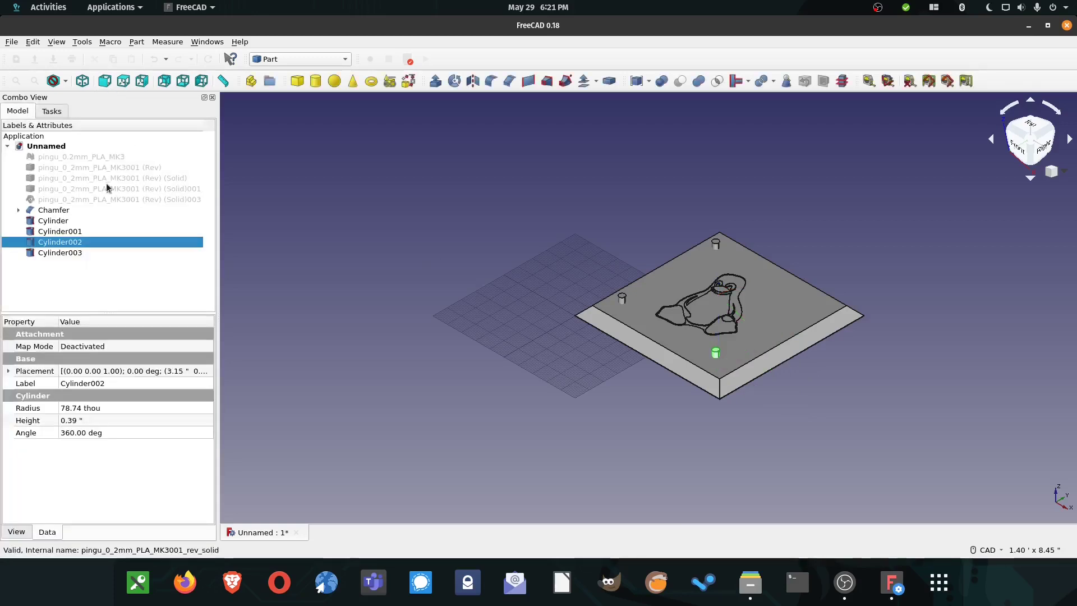
# - Move Cylinder003 along X and Y to the right corner
pyautogui.rightClick(90, 255)
pyautogui.click(94, 264)
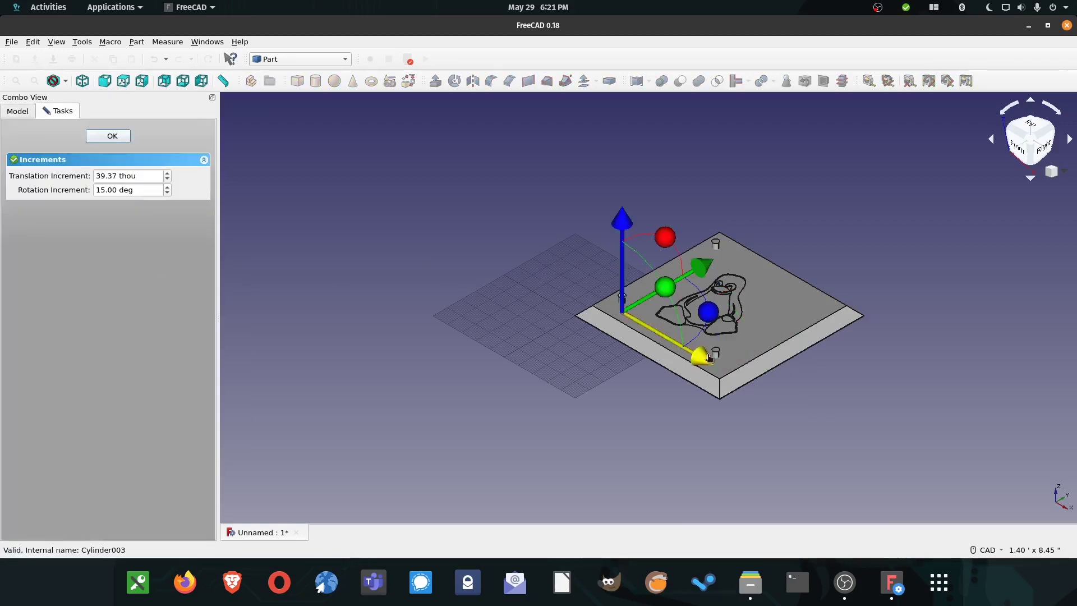
pyautogui.moveTo(702, 357); pyautogui.dragTo(799, 418)
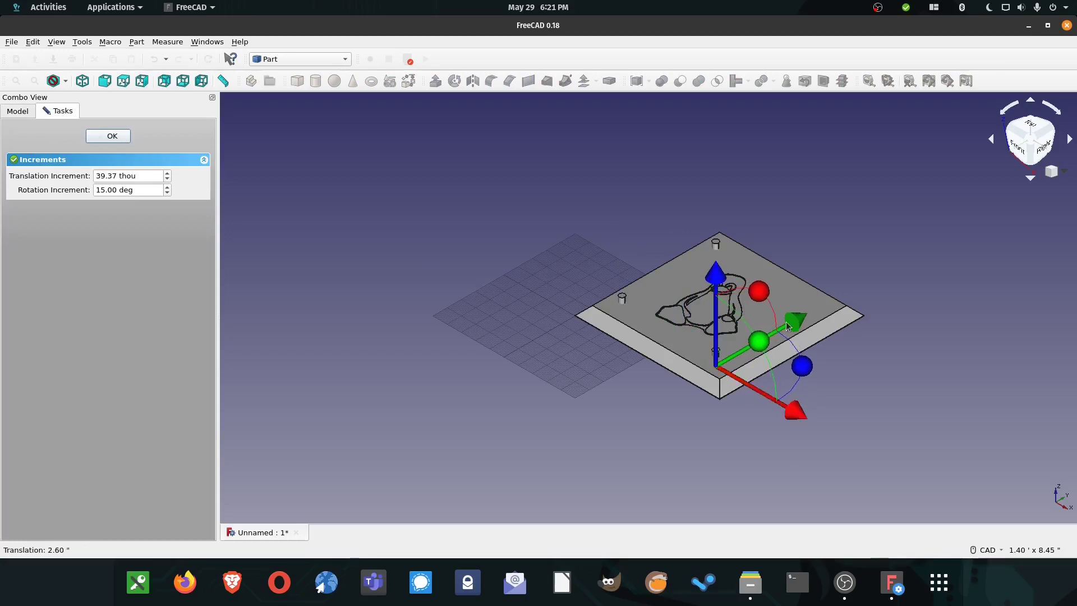
pyautogui.moveTo(794, 321); pyautogui.dragTo(900, 285)
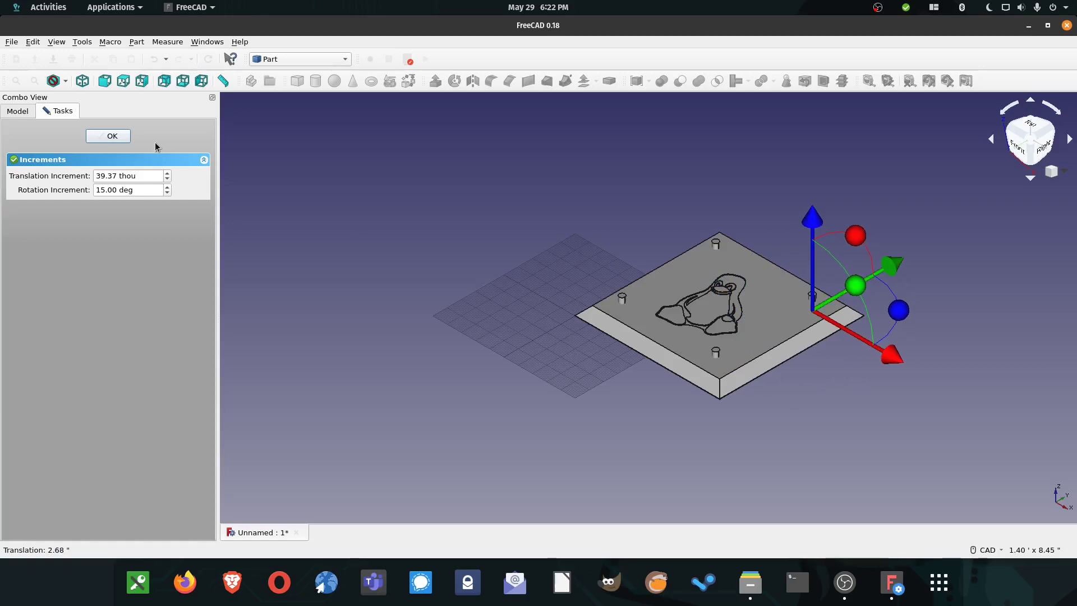
pyautogui.click(112, 136)
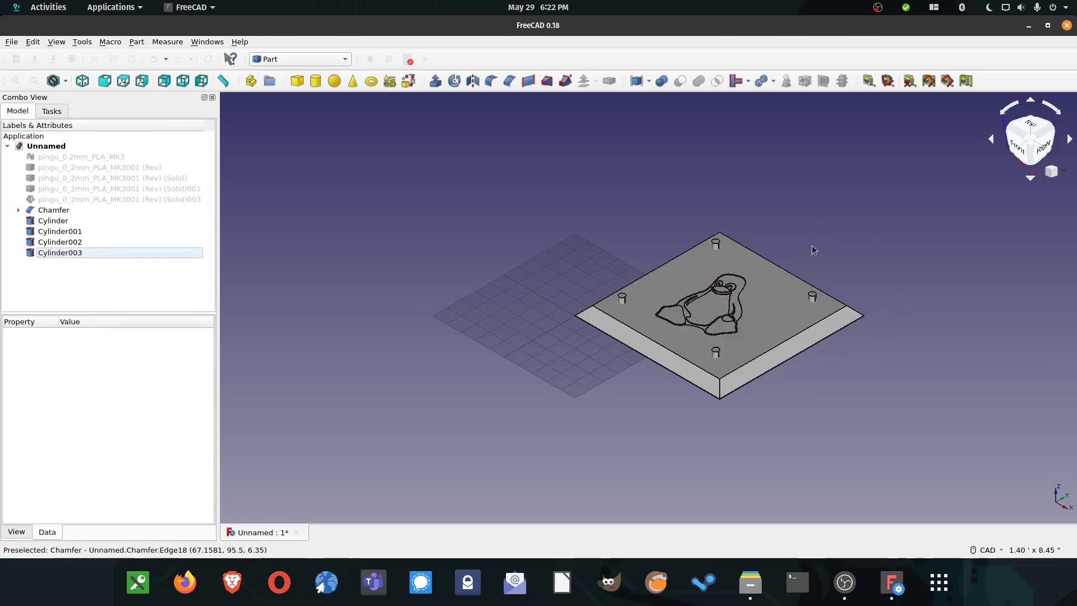
# - Cut Cylinder out of the chamfered plate, producing Cut001
pyautogui.moveTo(53, 210); pyautogui.dragTo(65, 243)
pyautogui.keyDown('ctrl'); pyautogui.click(65, 243); pyautogui.keyUp('ctrl')
pyautogui.keyDown('ctrl'); pyautogui.click(67, 252); pyautogui.keyUp('ctrl')
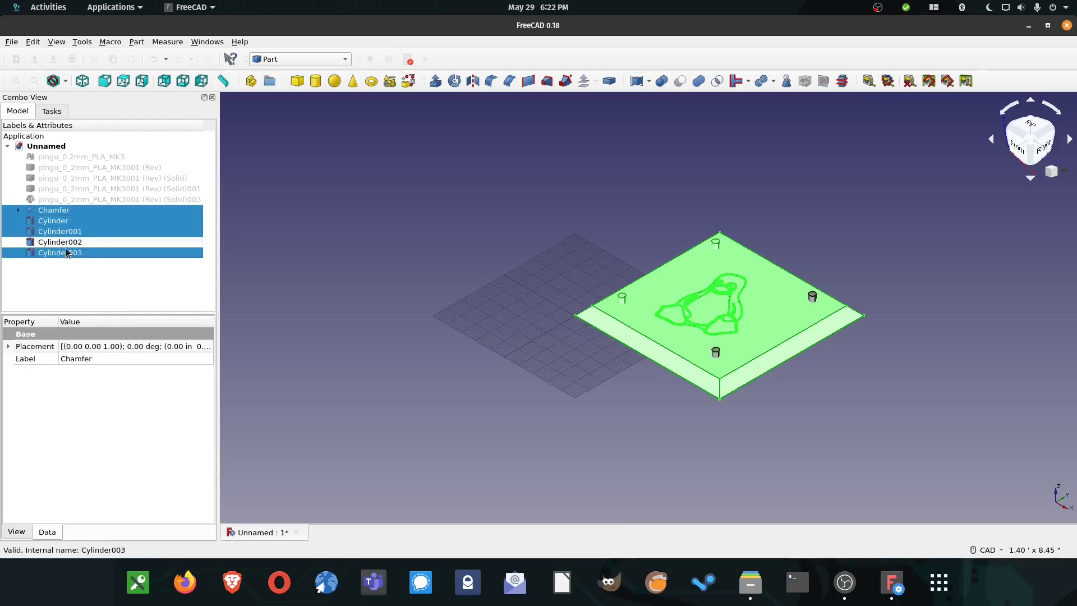
pyautogui.click(72, 252)
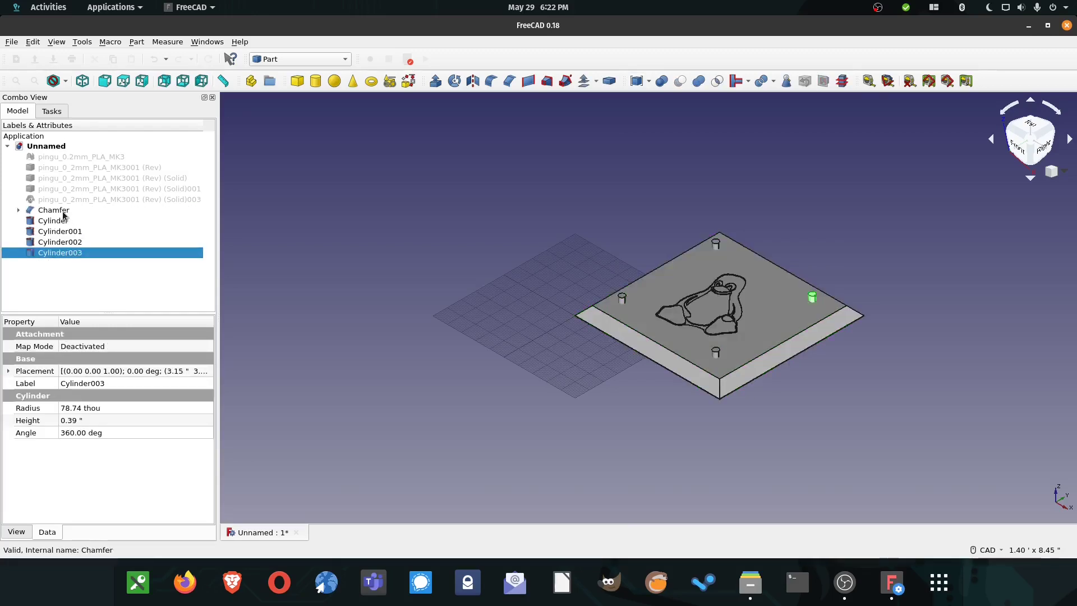
pyautogui.click(64, 211)
pyautogui.keyDown('ctrl'); pyautogui.click(56, 221); pyautogui.keyUp('ctrl')
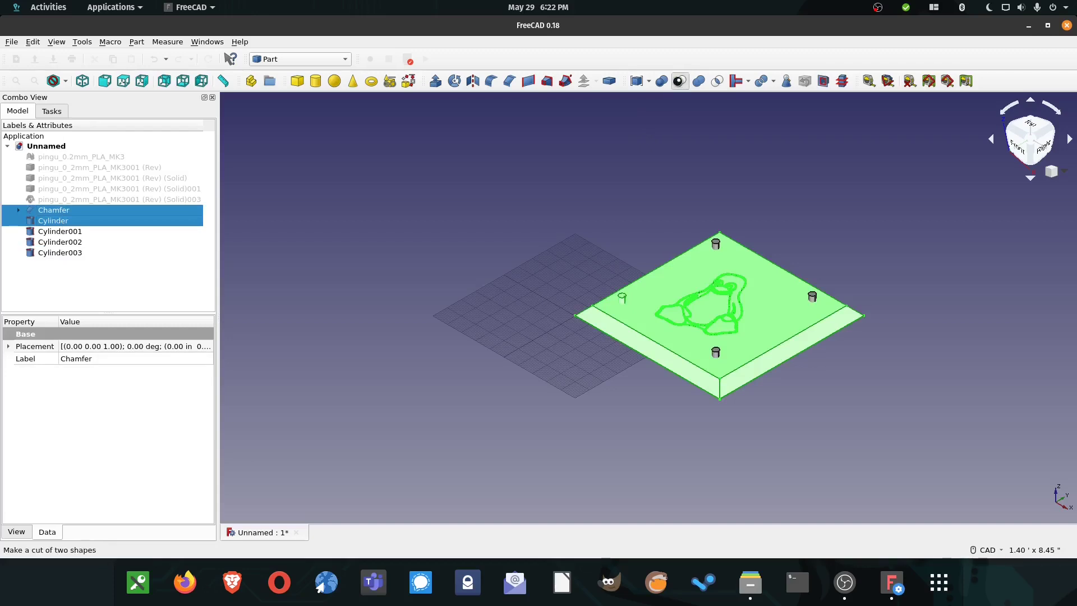
pyautogui.click(680, 81)
# - Cut Cylinder003 and Cylinder002 from the results, then pair Cut003 with Cylinder001
pyautogui.click(53, 242)
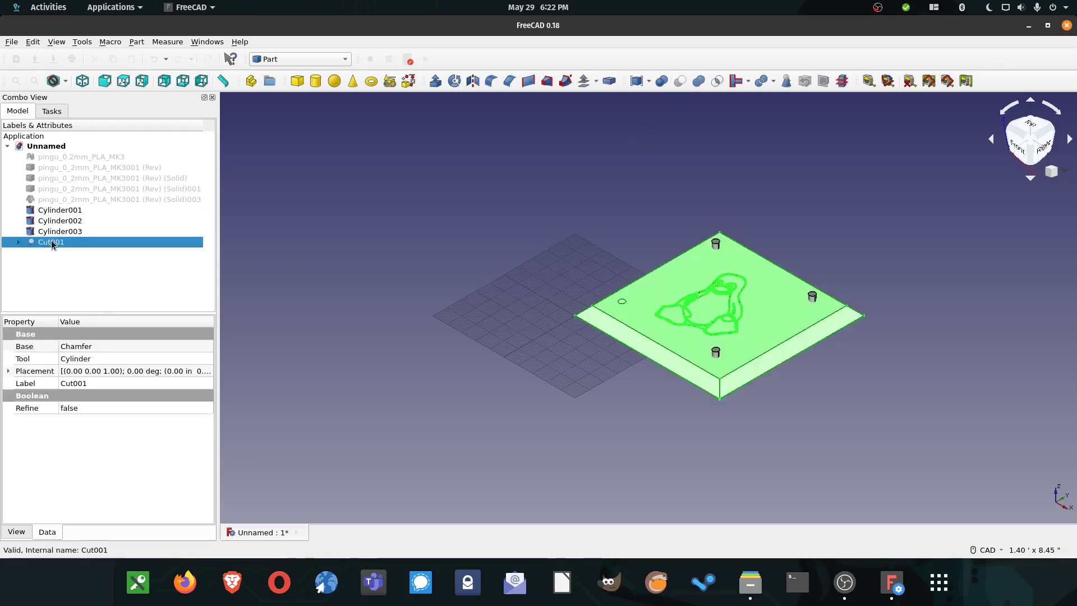
pyautogui.keyDown('ctrl'); pyautogui.click(60, 231); pyautogui.keyUp('ctrl')
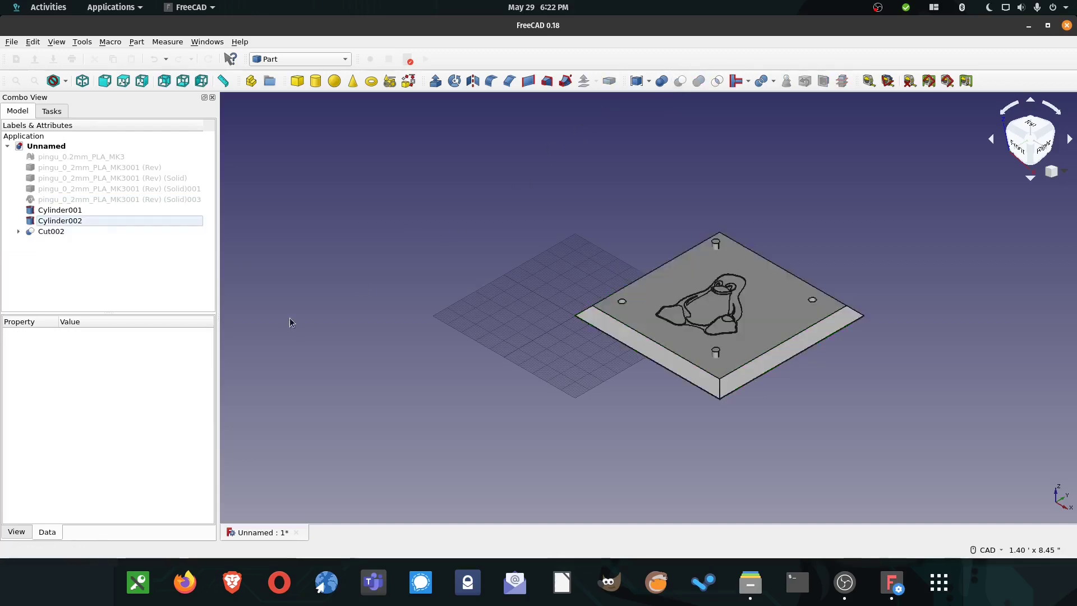
pyautogui.click(53, 232)
pyautogui.keyDown('ctrl'); pyautogui.click(60, 221); pyautogui.keyUp('ctrl')
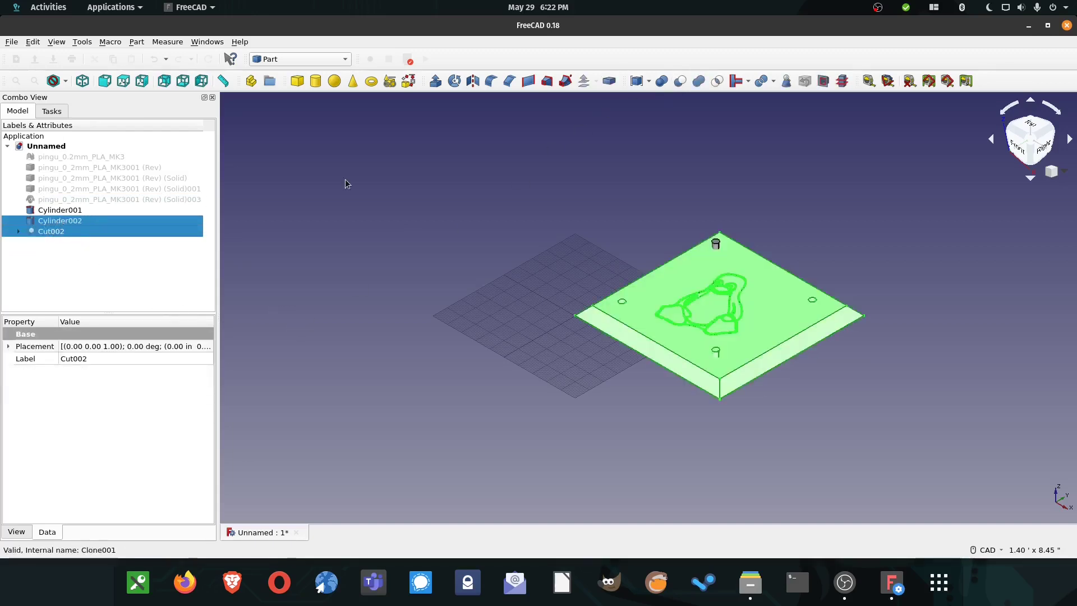
pyautogui.click(677, 83)
pyautogui.click(61, 221)
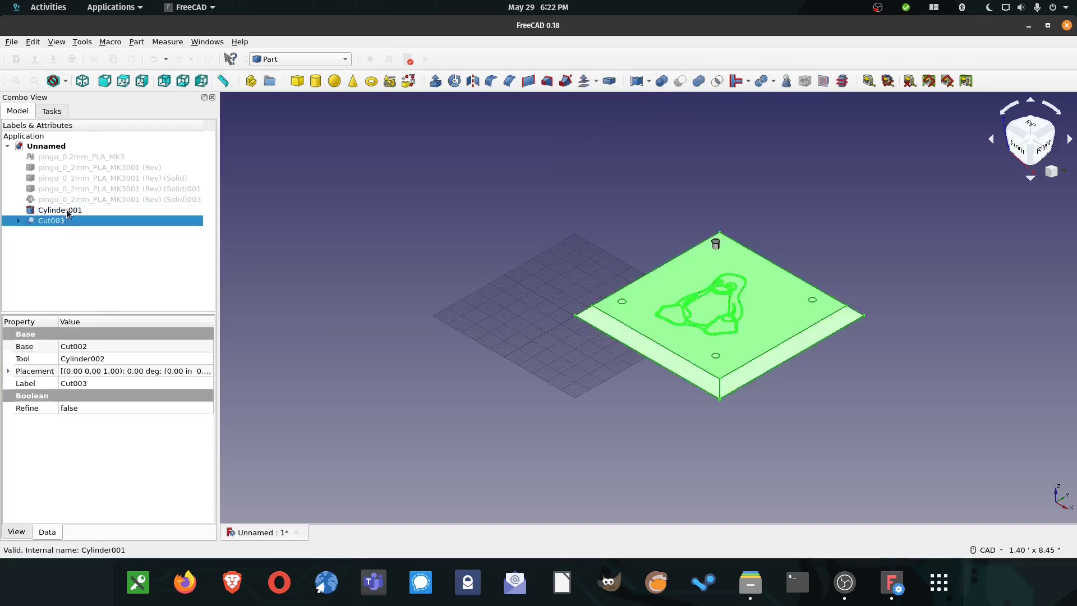
pyautogui.keyDown('ctrl'); pyautogui.click(60, 210); pyautogui.keyUp('ctrl')
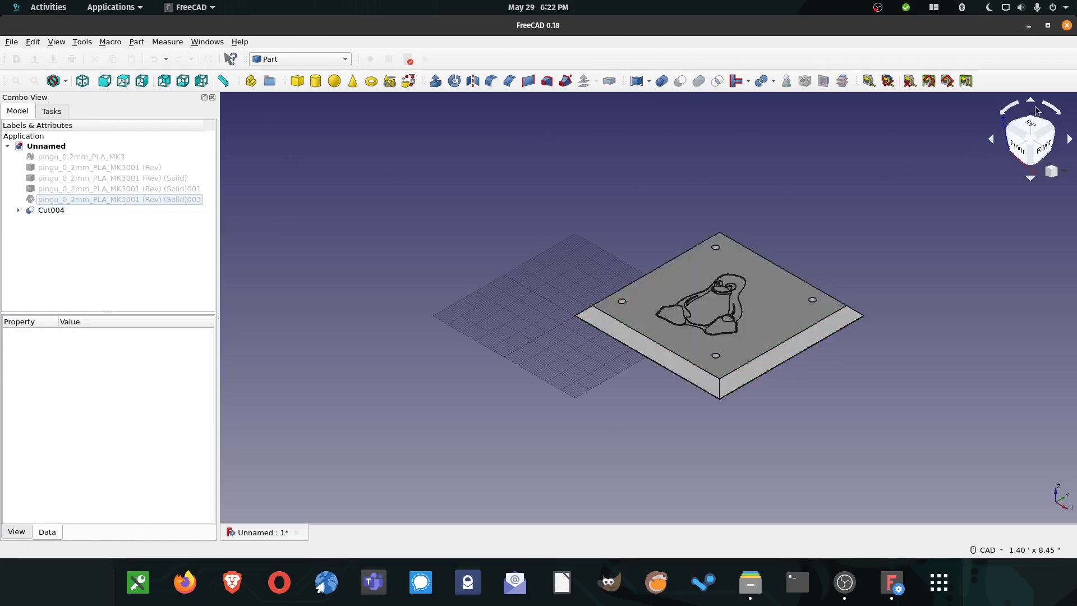
pyautogui.click(1021, 163)
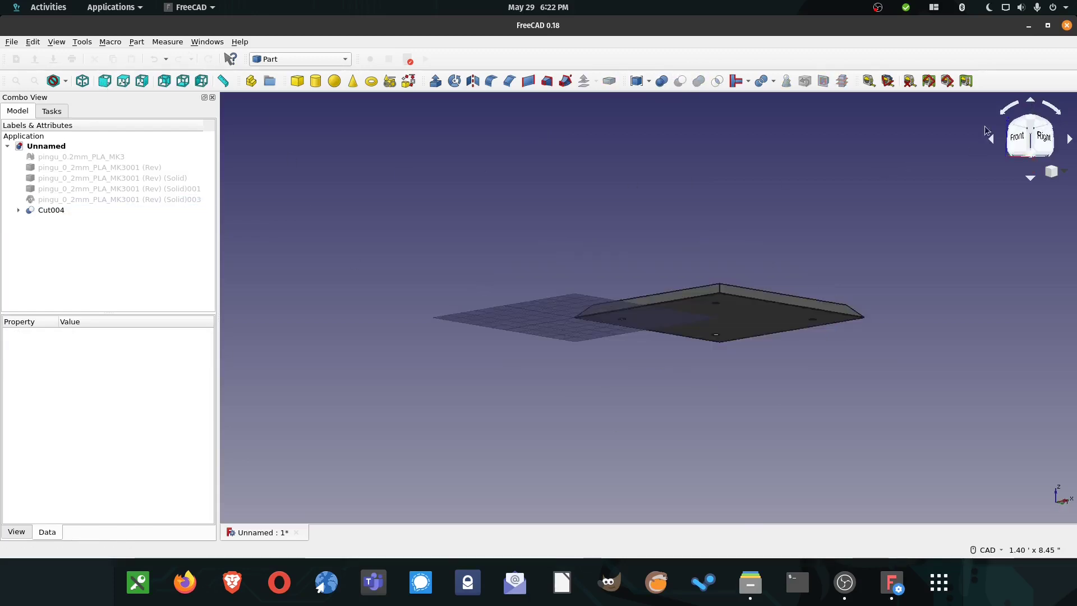
pyautogui.click(1030, 178)
pyautogui.click(1029, 178)
pyautogui.click(1029, 177)
pyautogui.click(1029, 178)
pyautogui.click(1029, 177)
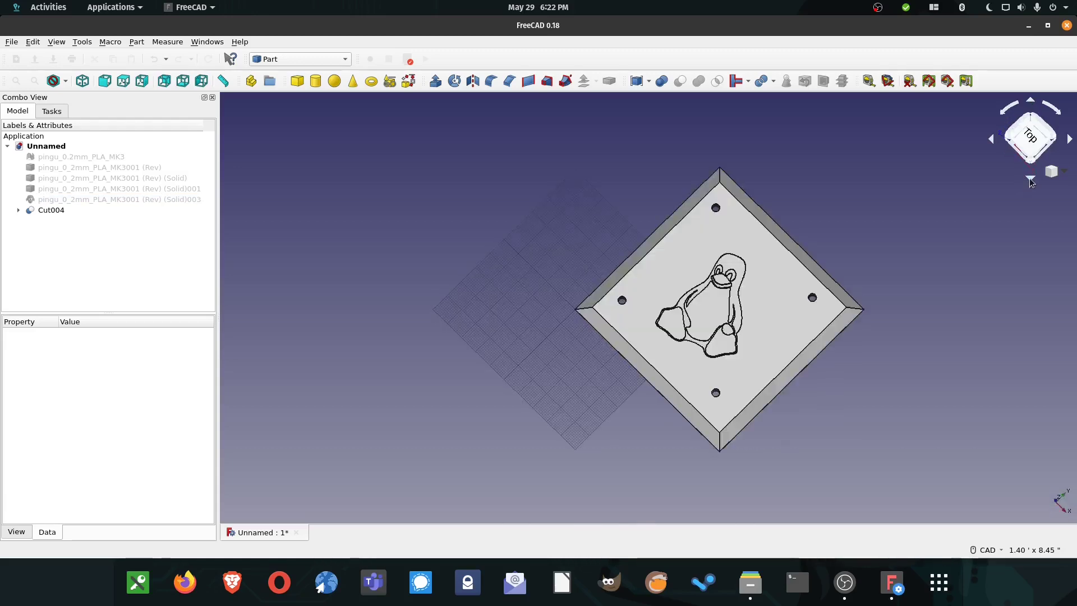
pyautogui.click(83, 81)
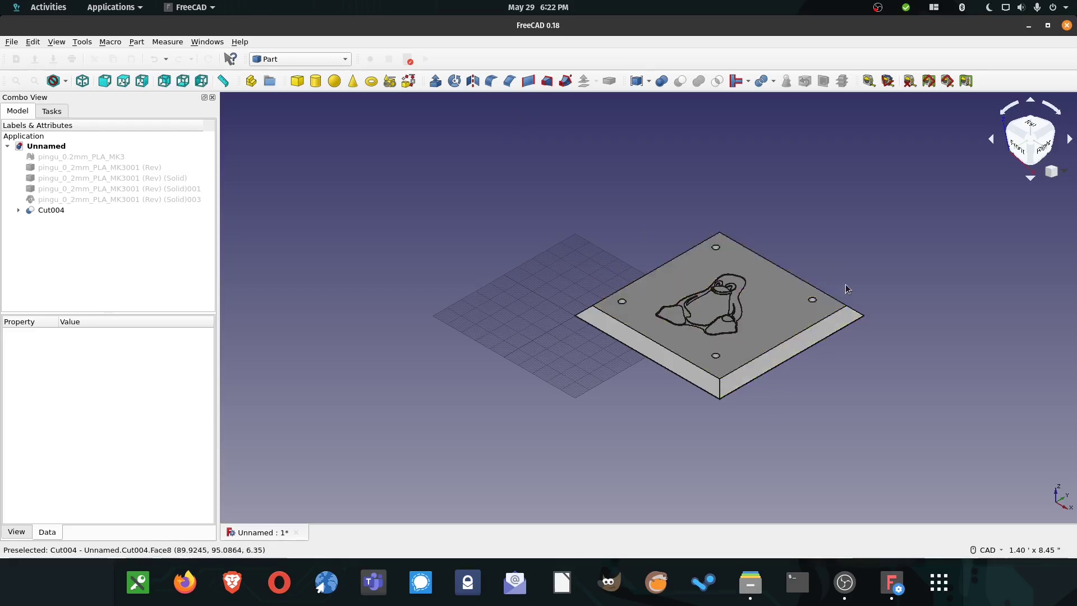
pyautogui.click(56, 211)
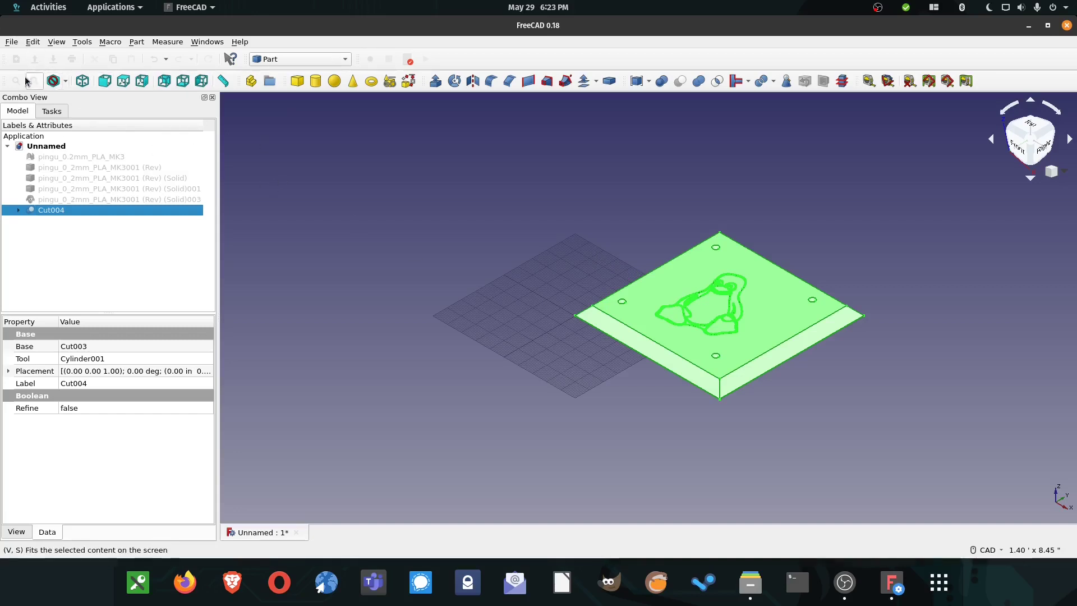
# - Select only the Cut004 plate, excluding the hidden penguin solids
pyautogui.click(10, 42)
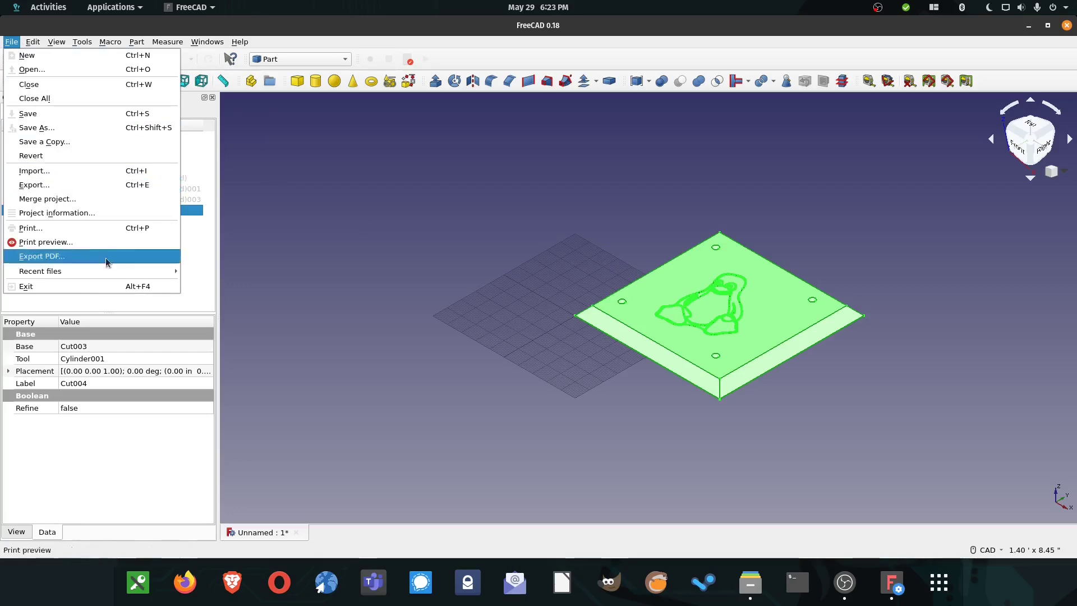
pyautogui.click(195, 277)
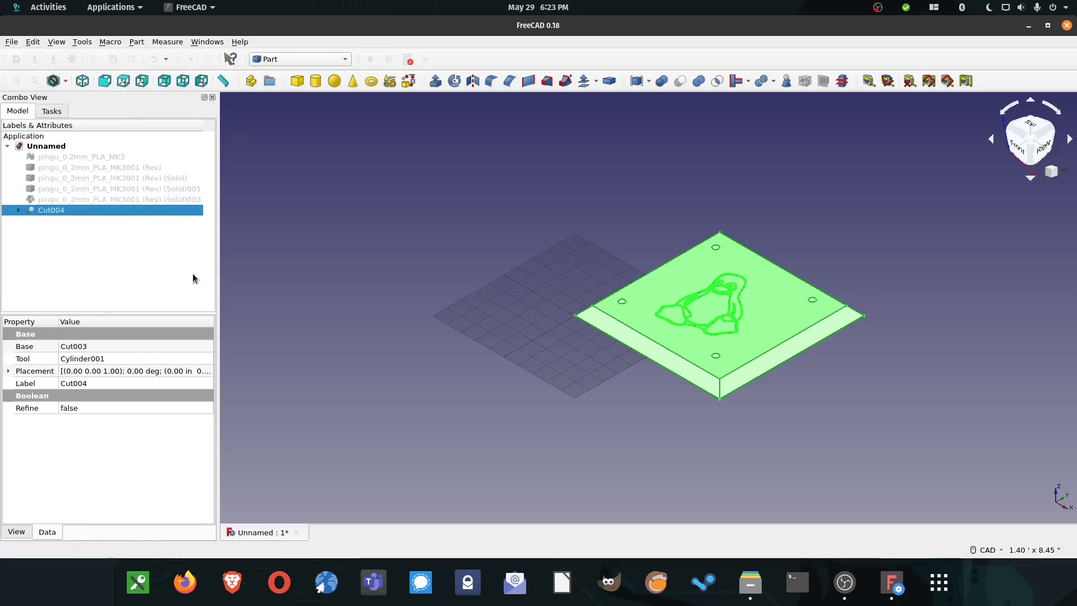
pyautogui.click(181, 233)
pyautogui.click(65, 210)
pyautogui.keyDown('ctrl'); pyautogui.click(72, 199); pyautogui.keyUp('ctrl')
pyautogui.keyDown('ctrl'); pyautogui.click(75, 189); pyautogui.keyUp('ctrl')
pyautogui.keyDown('ctrl'); pyautogui.click(84, 167); pyautogui.keyUp('ctrl')
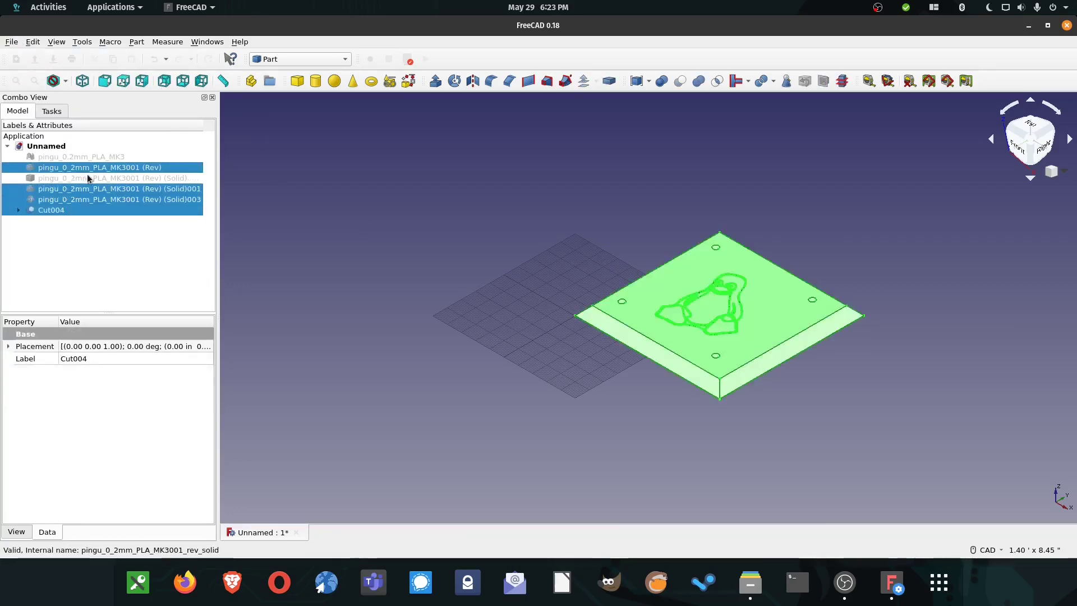
pyautogui.click(71, 212)
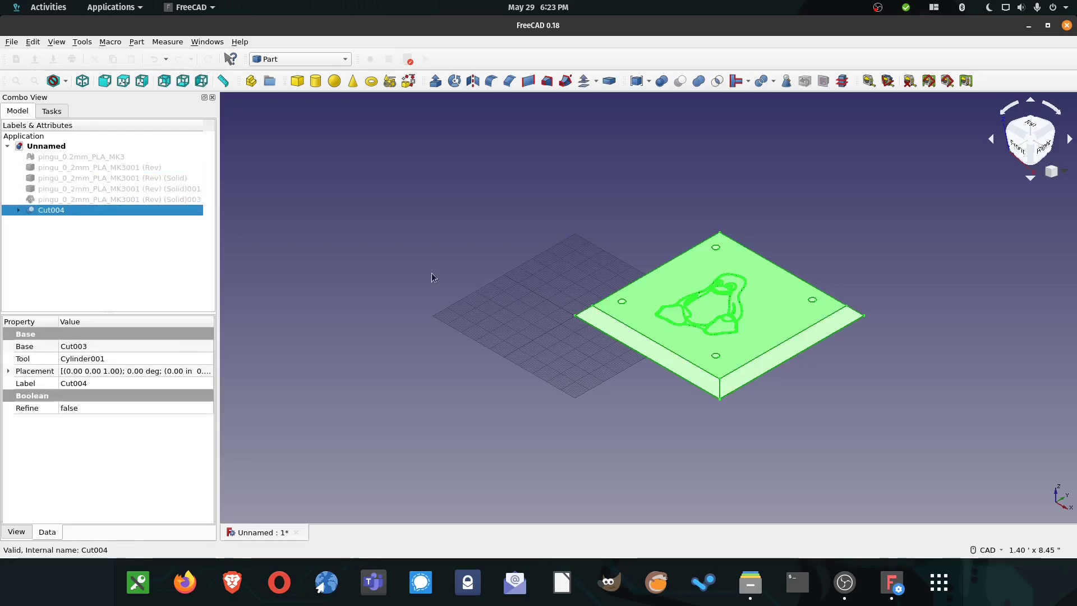
# - Export Cut004 as the STL mesh 'PenguinBackPlate'
pyautogui.click(11, 42)
pyautogui.click(87, 181)
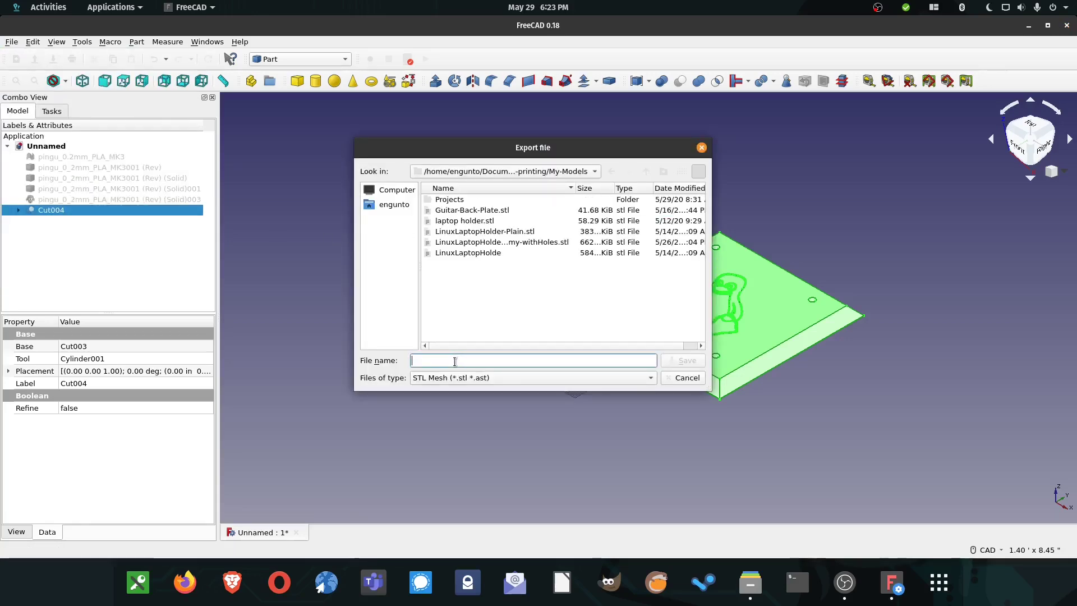
pyautogui.write('Pengu')
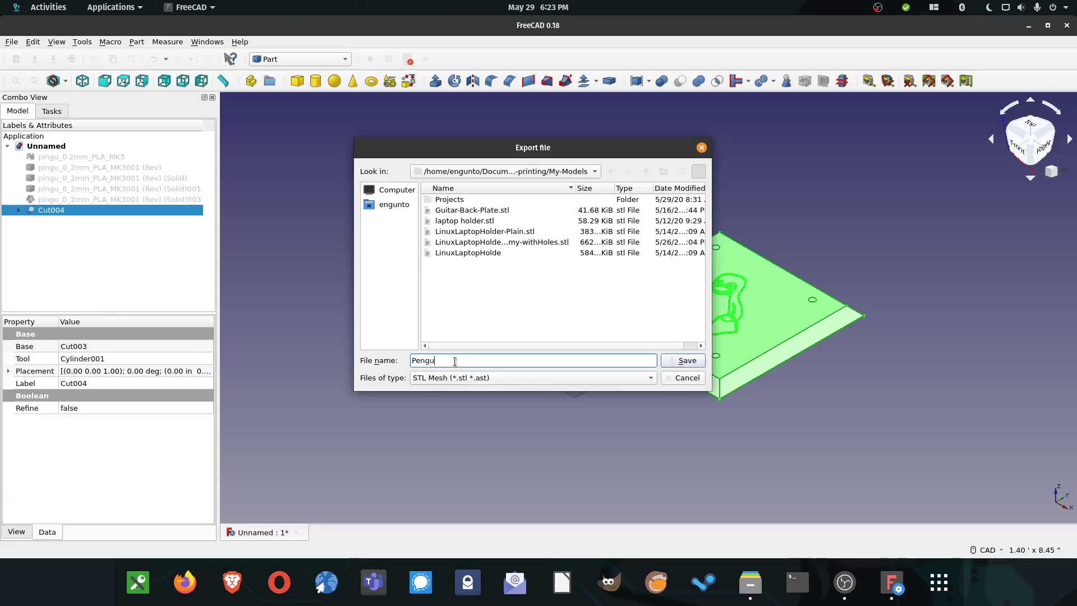
pyautogui.write('inBack')
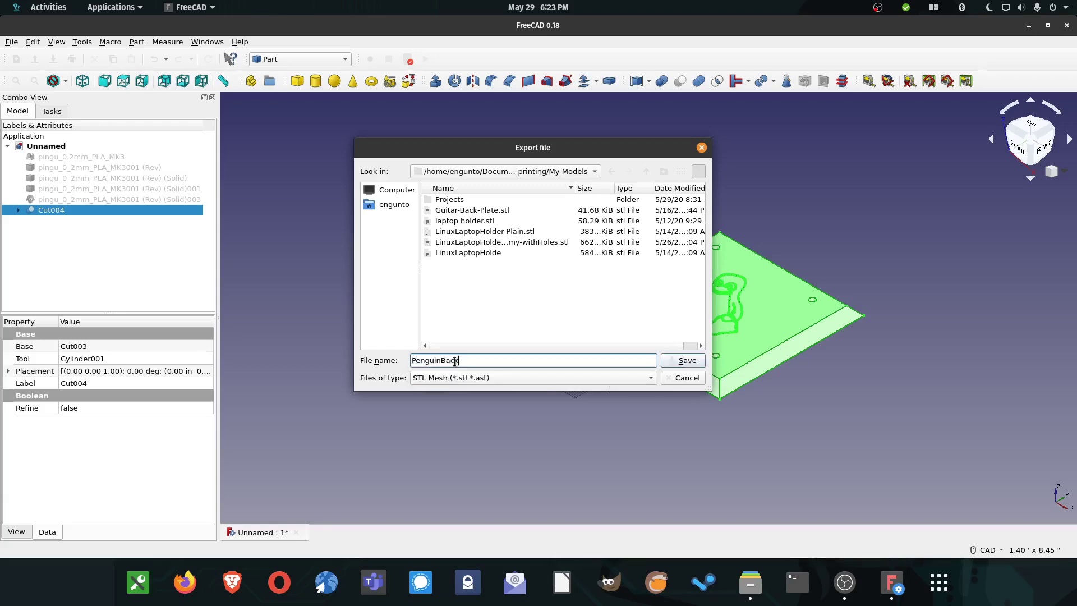
pyautogui.write('Plate')
pyautogui.press('Return')
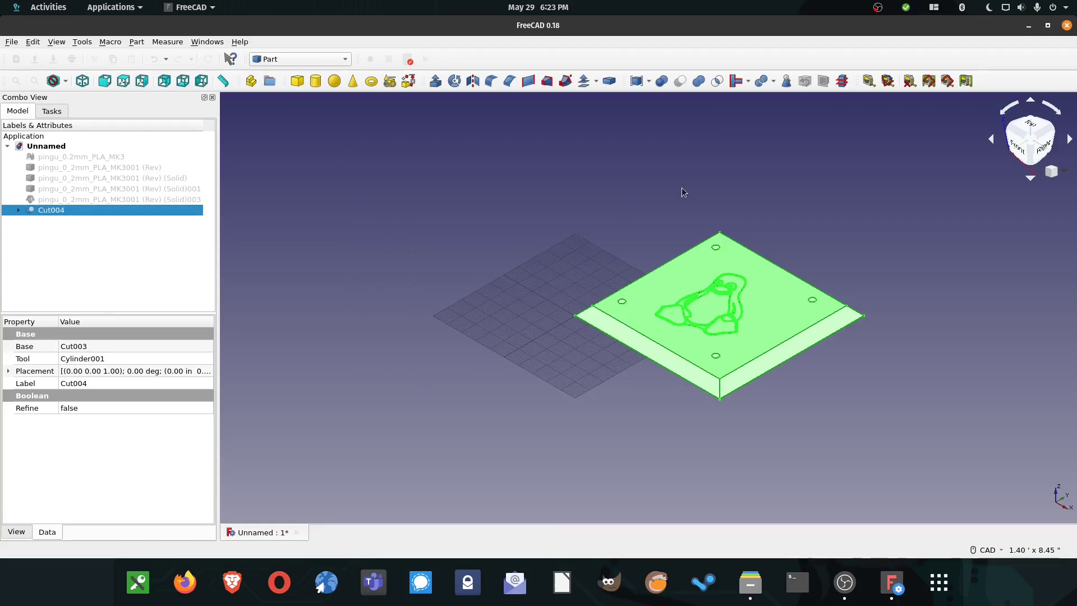
# - Quit FreeCAD discarding changes, then launch Ultimaker Cura by searching 'cura'
pyautogui.click(1068, 26)
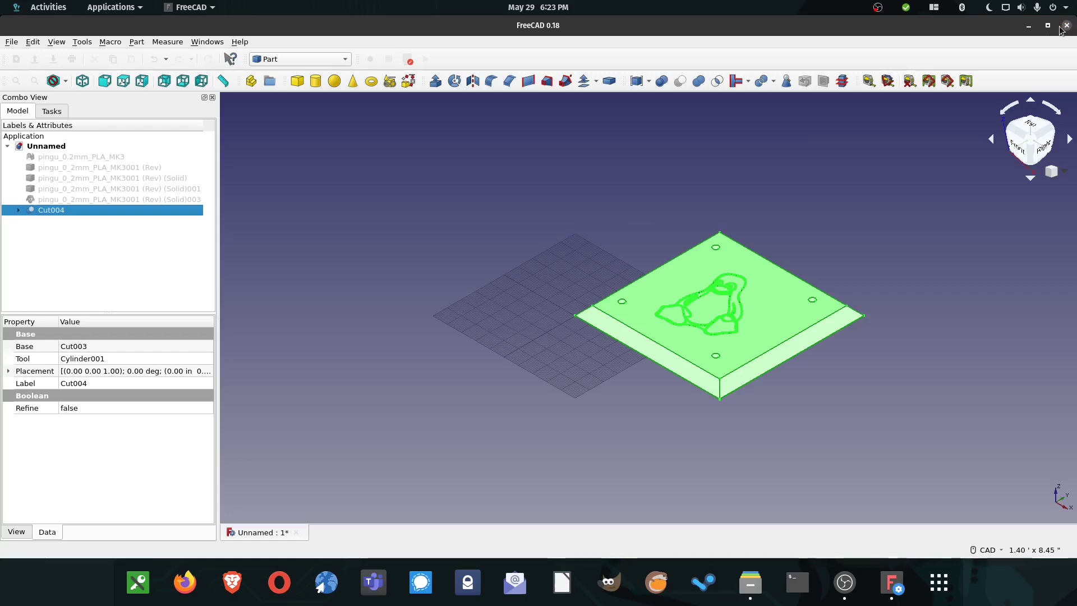
pyautogui.click(531, 296)
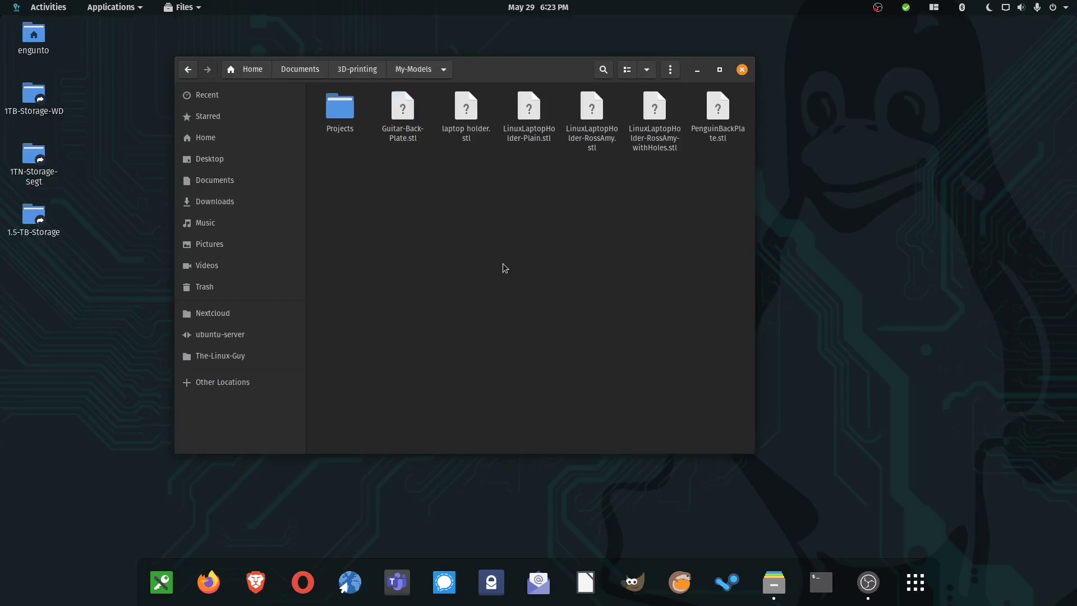
pyautogui.press('super')
pyautogui.write('cura')
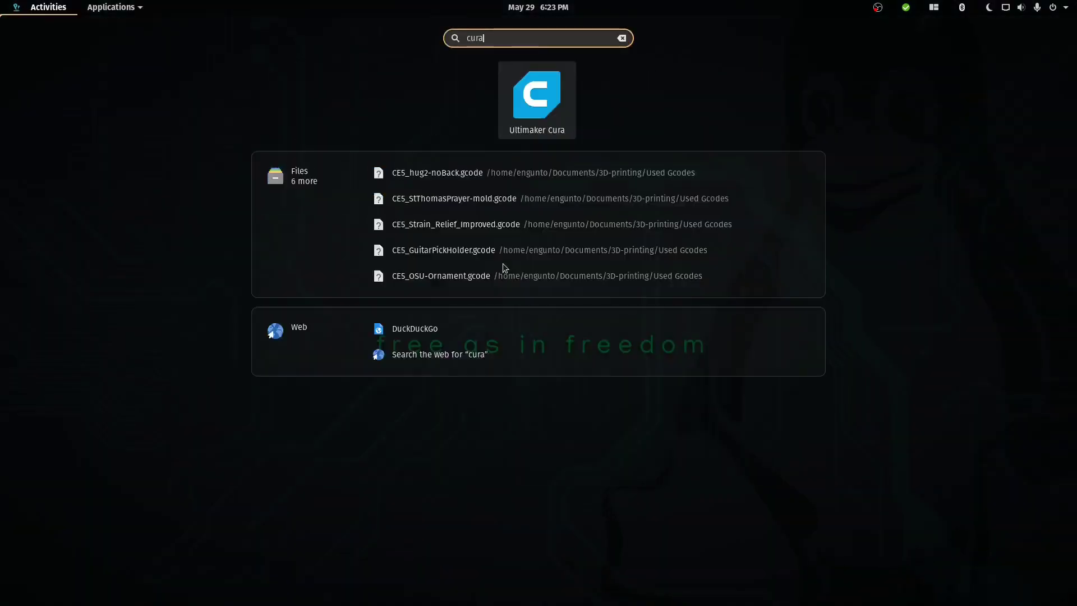
pyautogui.press('Return')
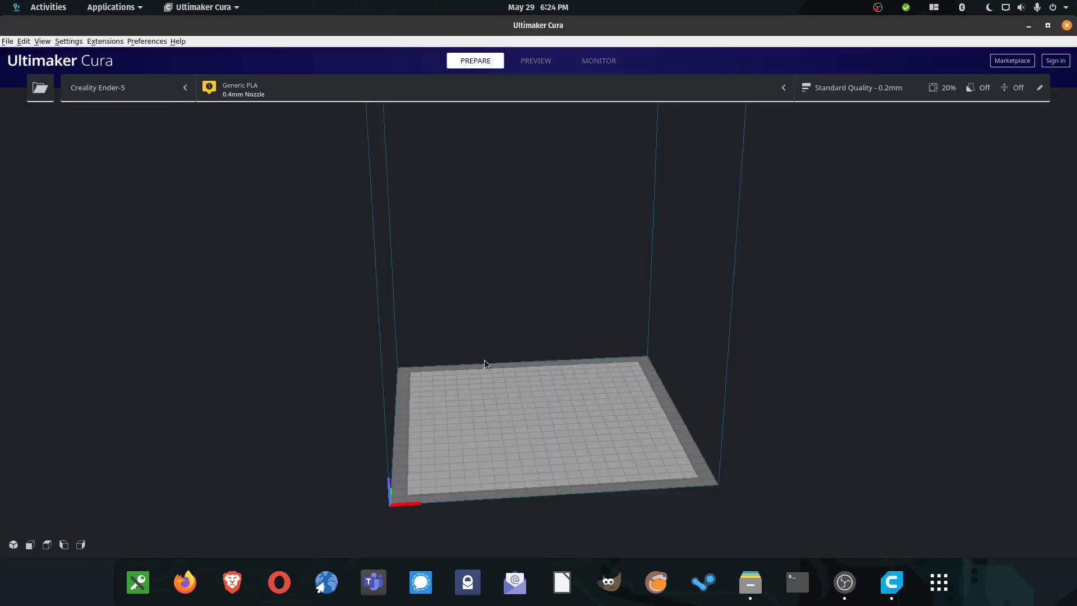
# - Slice the loaded penguin plate into a 2 h 29 min, 31 g print
pyautogui.moveTo(537, 383); pyautogui.dragTo(585, 385, button='right')
pyautogui.scroll(5, 584, 376)
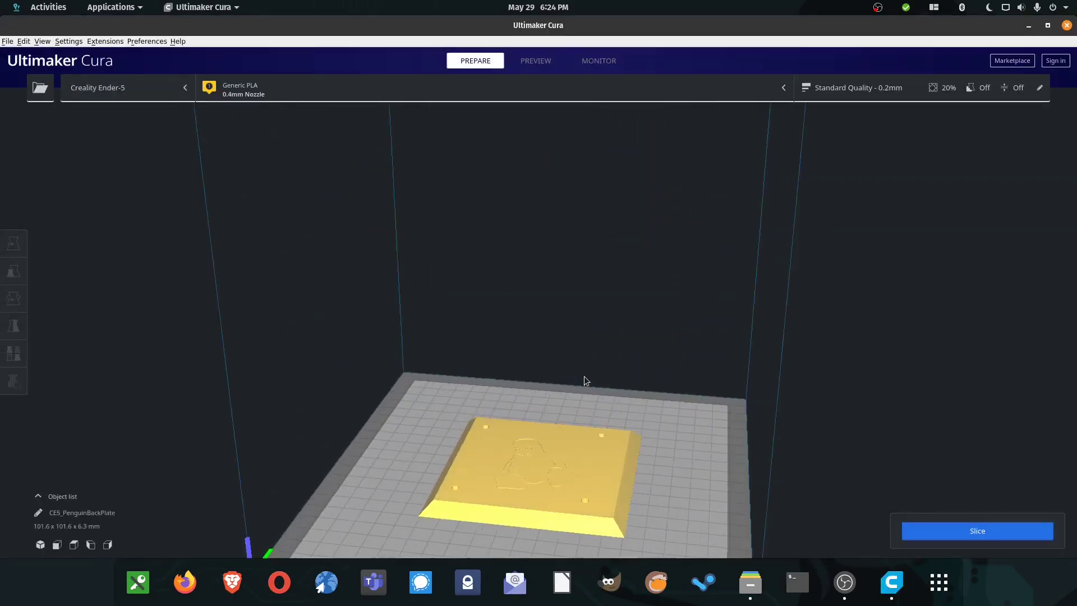
pyautogui.moveTo(688, 449); pyautogui.dragTo(589, 382, button='right')
pyautogui.click(937, 530)
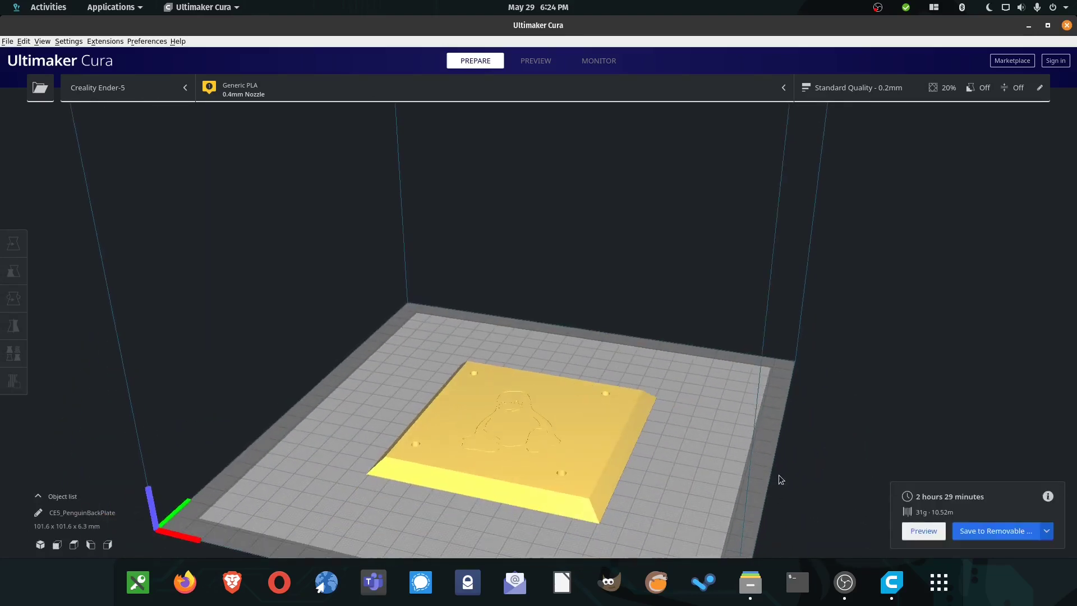
# - Inspect the sliced plate's underside and top, then bring up the save destinations
pyautogui.scroll(3, 606, 477)
pyautogui.moveTo(613, 479); pyautogui.dragTo(660, 539, button='right')
pyautogui.scroll(-3, 659, 540)
pyautogui.moveTo(650, 470); pyautogui.dragTo(533, 281, button='right')
pyautogui.scroll(3, 723, 510)
pyautogui.scroll(-3, 723, 488)
pyautogui.scroll(3, 565, 413)
pyautogui.scroll(3, 533, 275)
pyautogui.scroll(-5, 360, 323)
pyautogui.moveTo(395, 344); pyautogui.dragTo(395, 312, button='right')
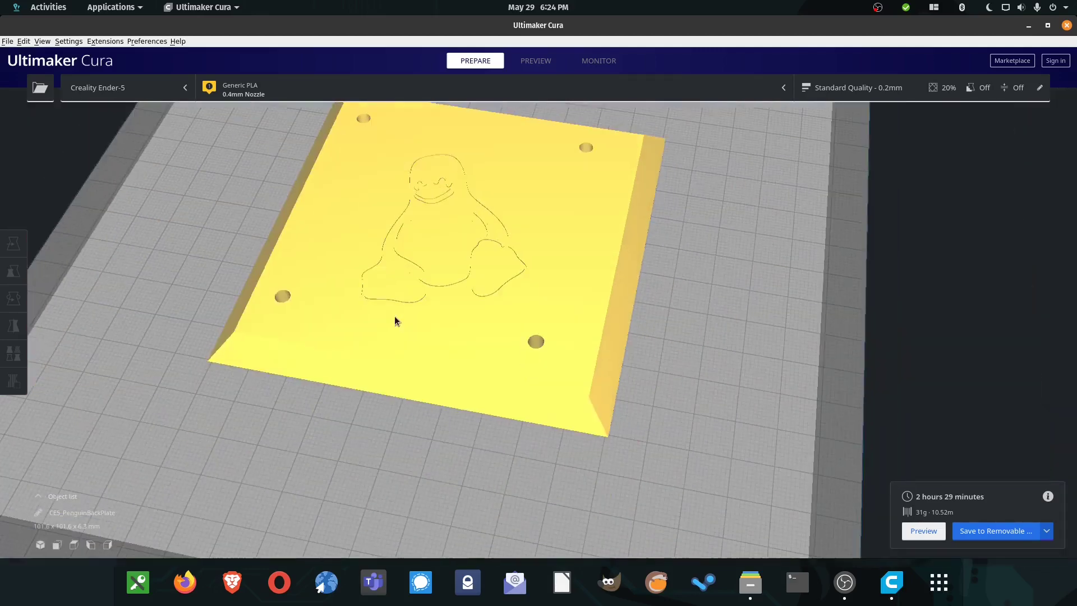
pyautogui.scroll(-8, 333, 254)
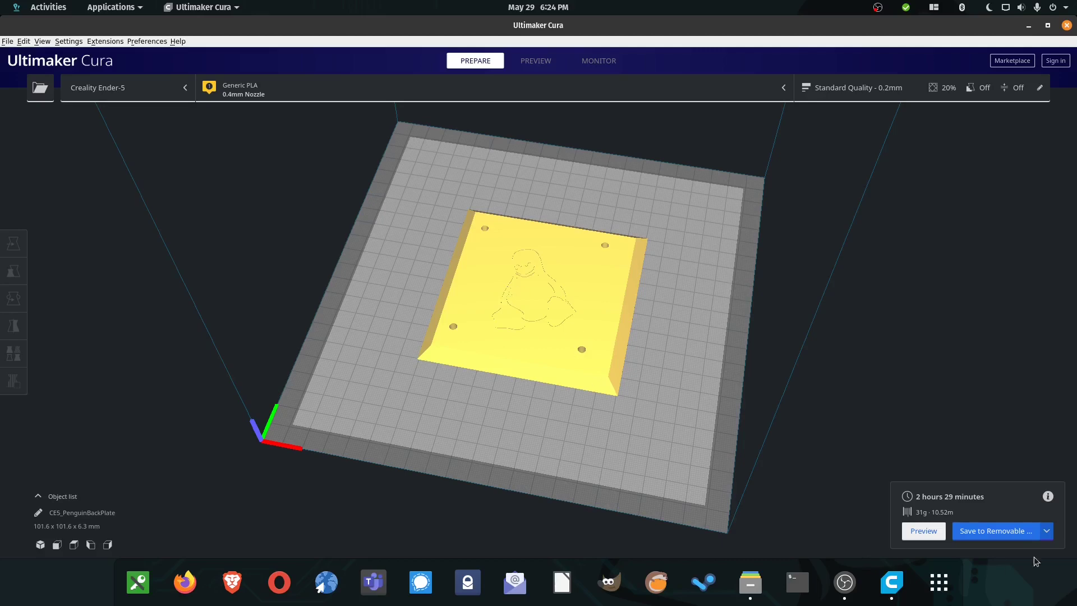
pyautogui.click(1047, 530)
pyautogui.click(960, 516)
# - Close Ultimaker Cura and the My-Models file browser window, leaving the empty desktop
pyautogui.click(1066, 25)
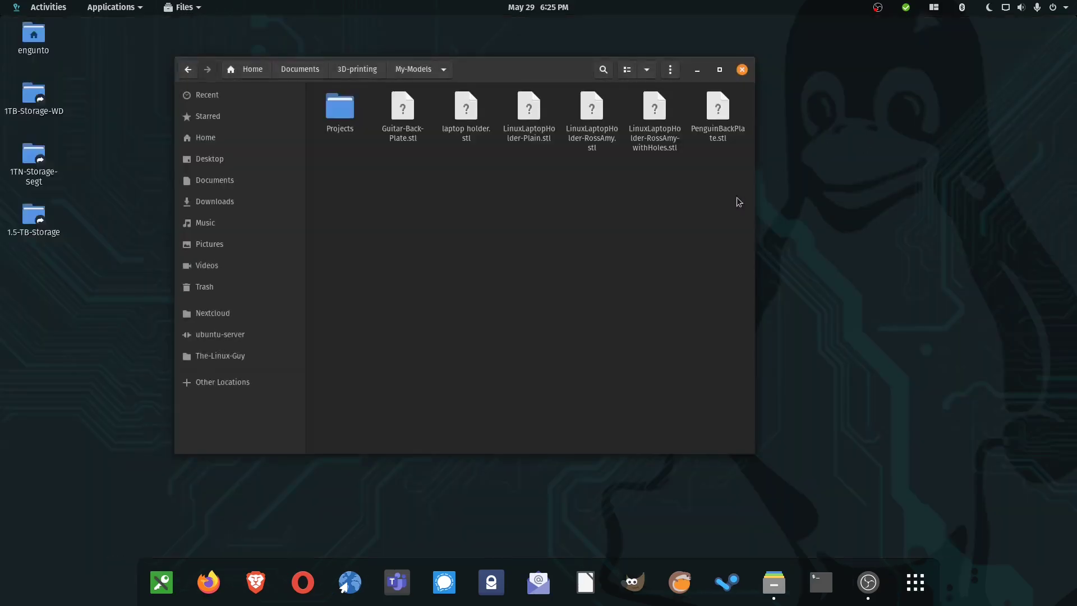
pyautogui.click(743, 69)
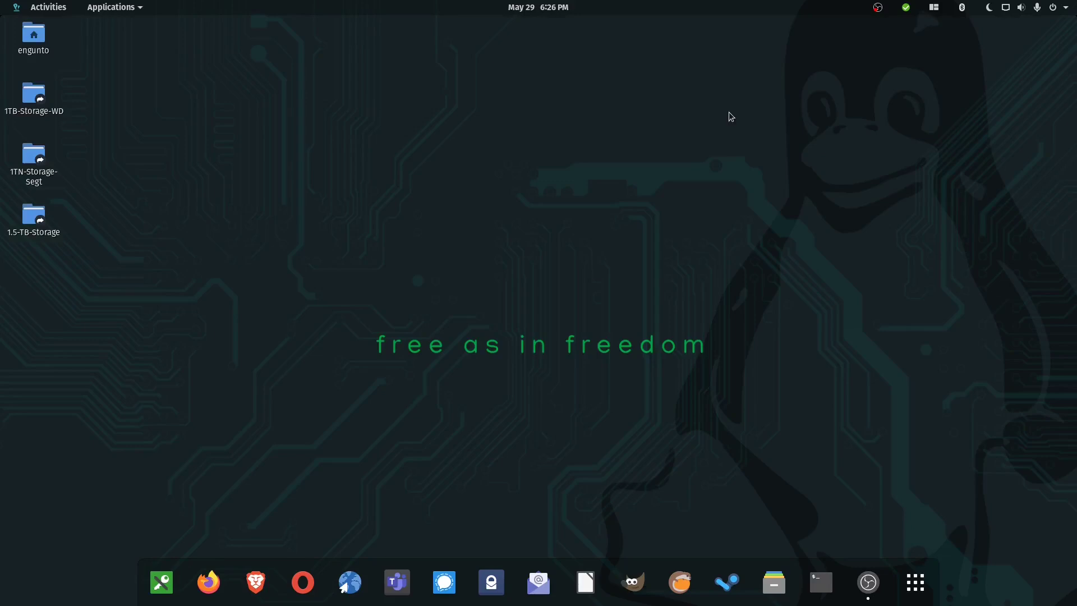